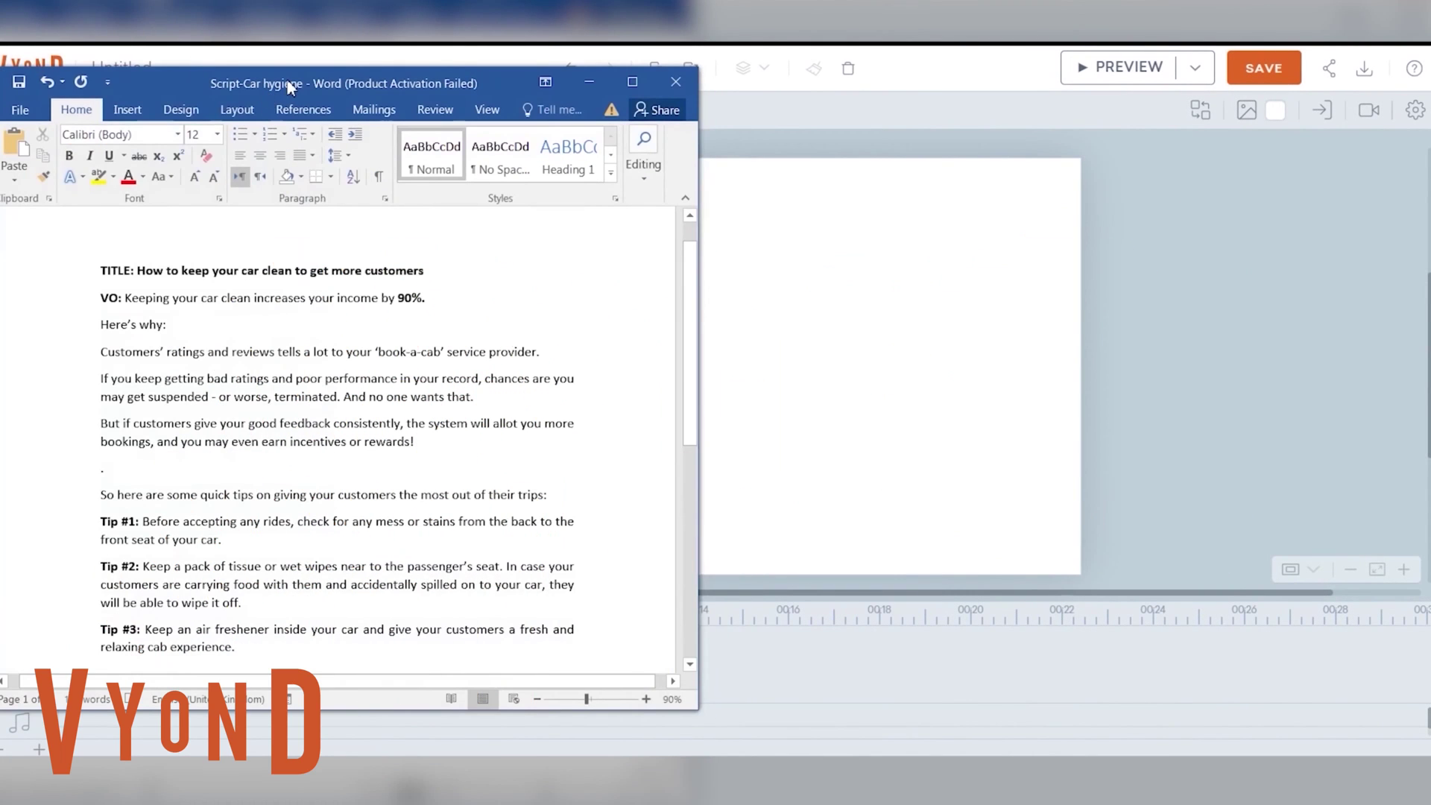
Step: Move the car-hygiene script document to the right side of the screen over the Vyond editor
left_click_drag(290, 87, 1054, 104)
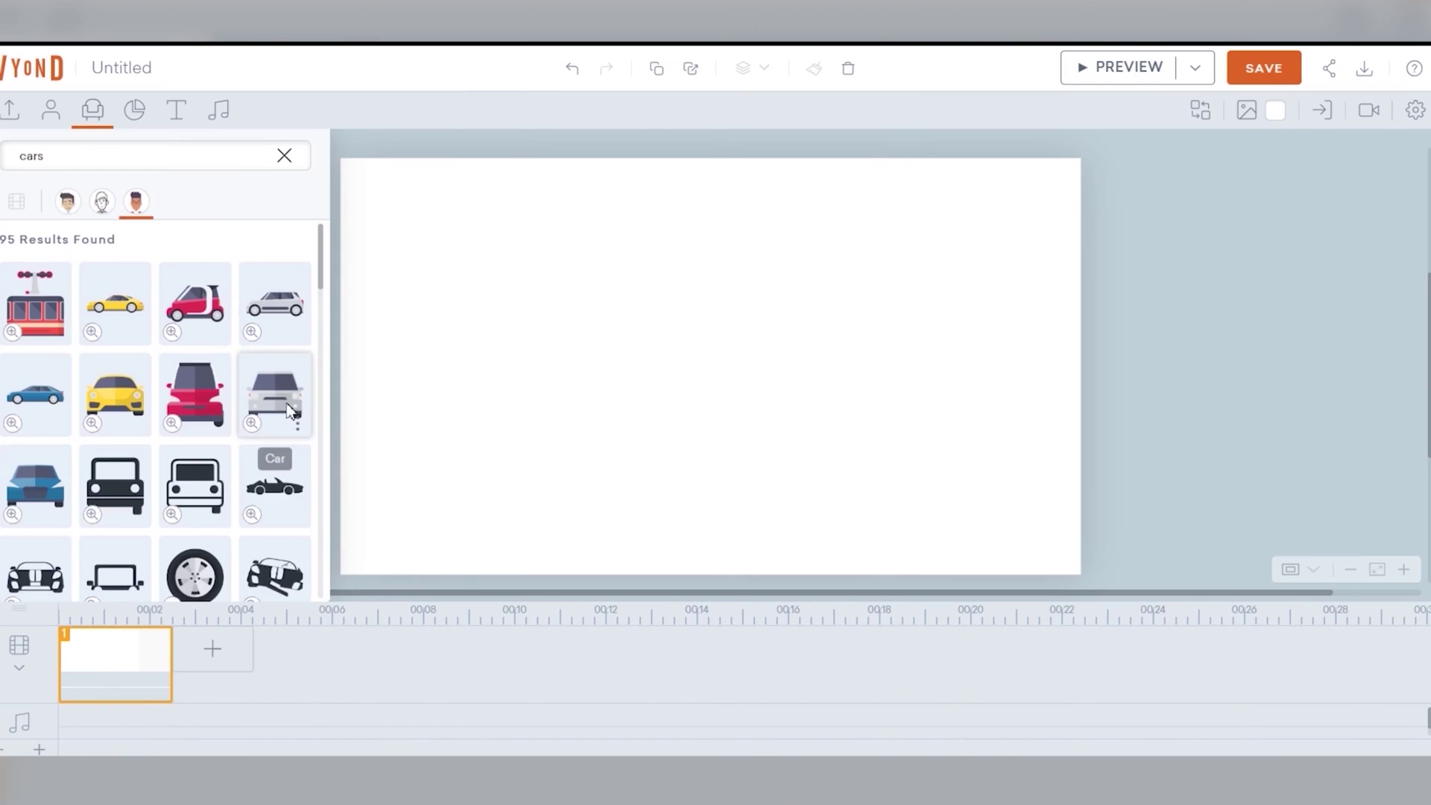
Step: Search the props library for 'cars'
scroll(294, 399, "down", 5)
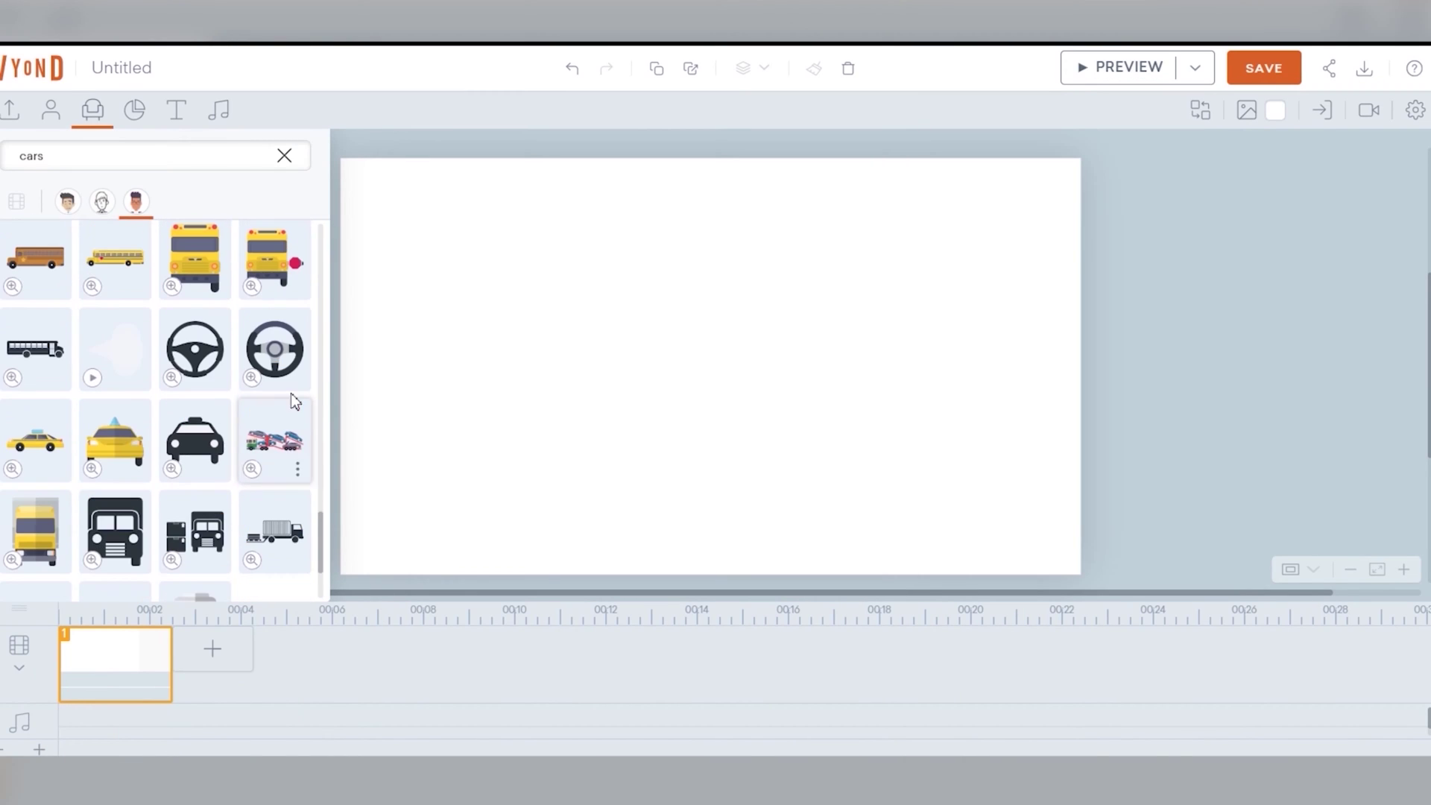
left_click(284, 153)
scroll(243, 355, "down", 2)
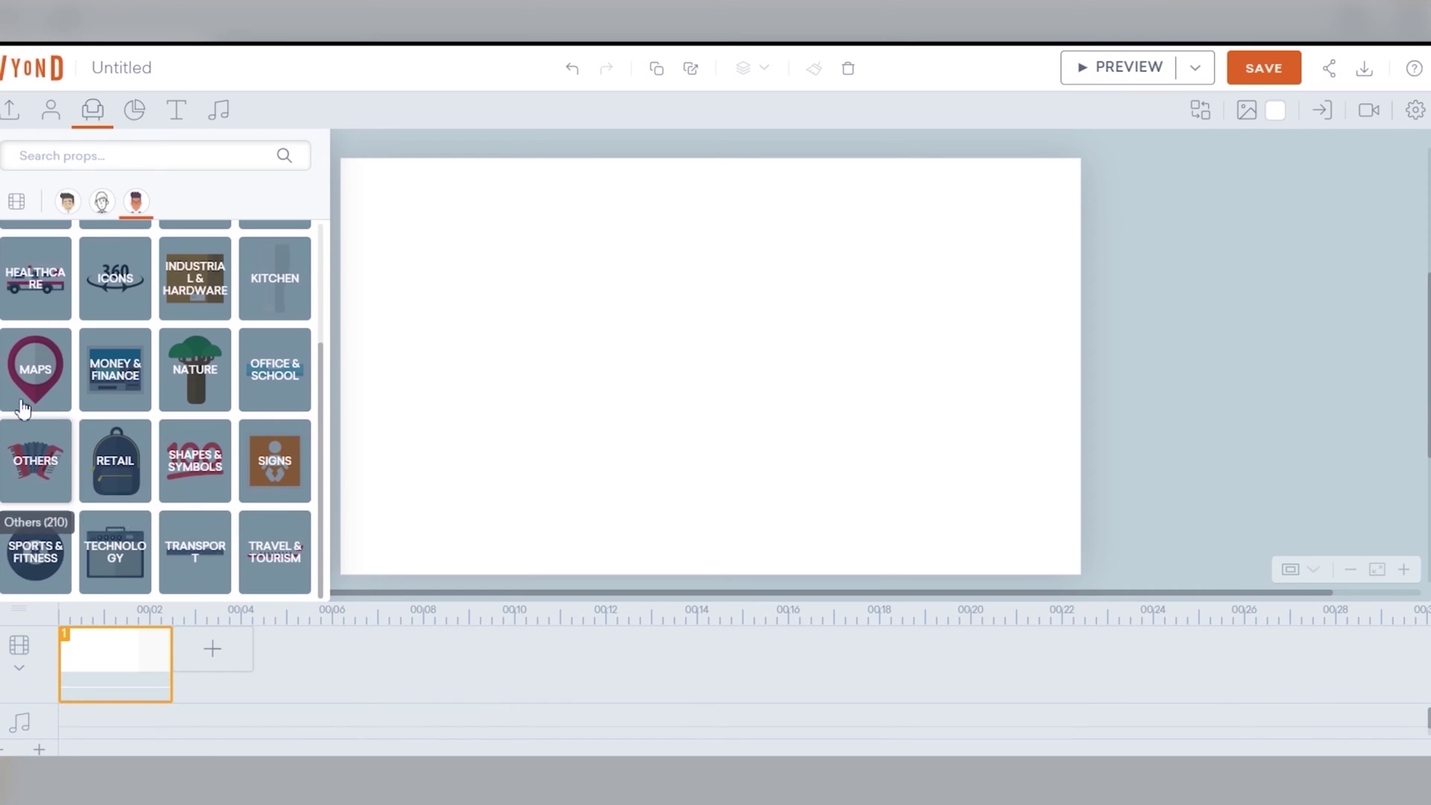
scroll(111, 448, "up", 2)
left_click(104, 156)
type("cars")
key("Return")
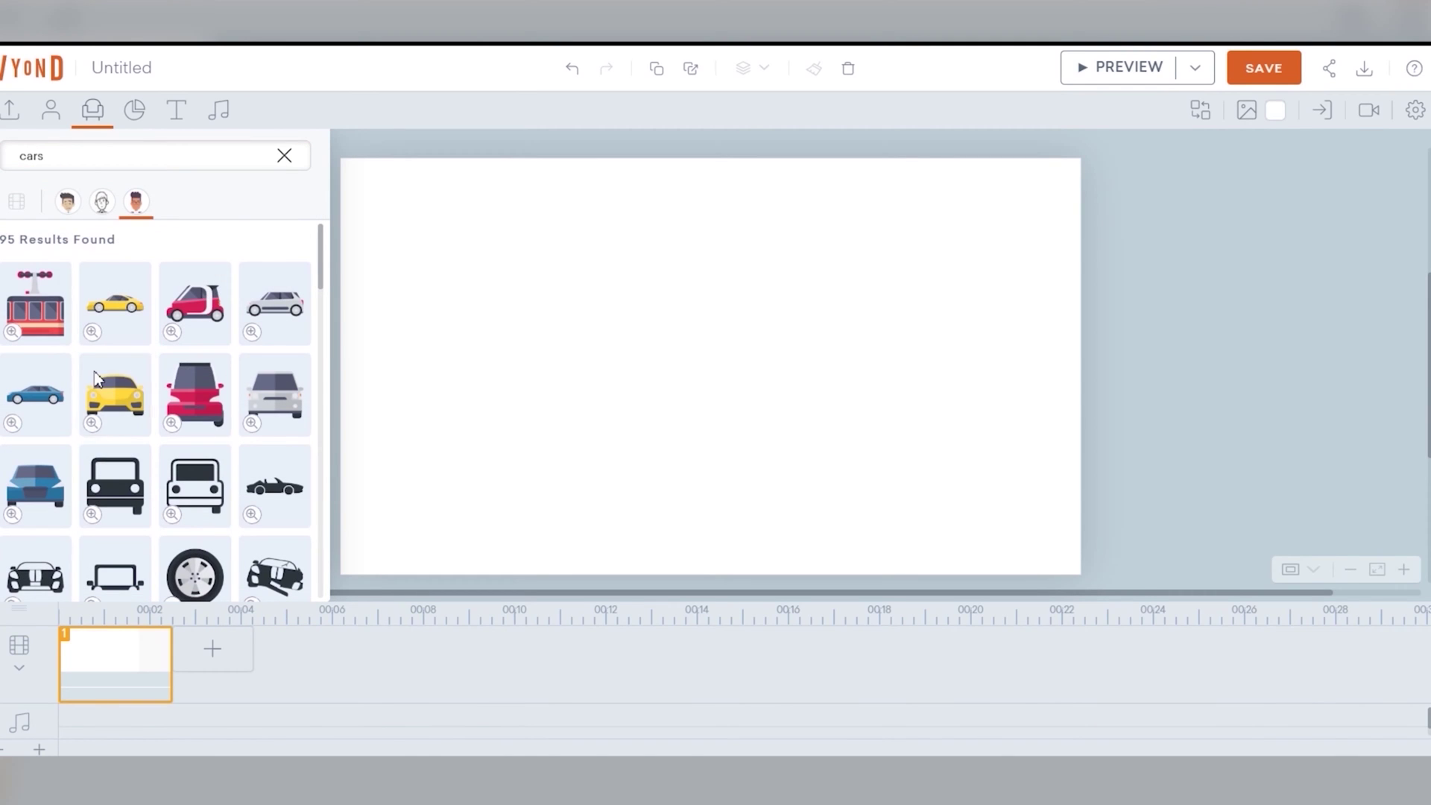
Step: Add the yellow car, enlarge it and move it toward the lower right
left_click_drag(745, 394, 869, 470)
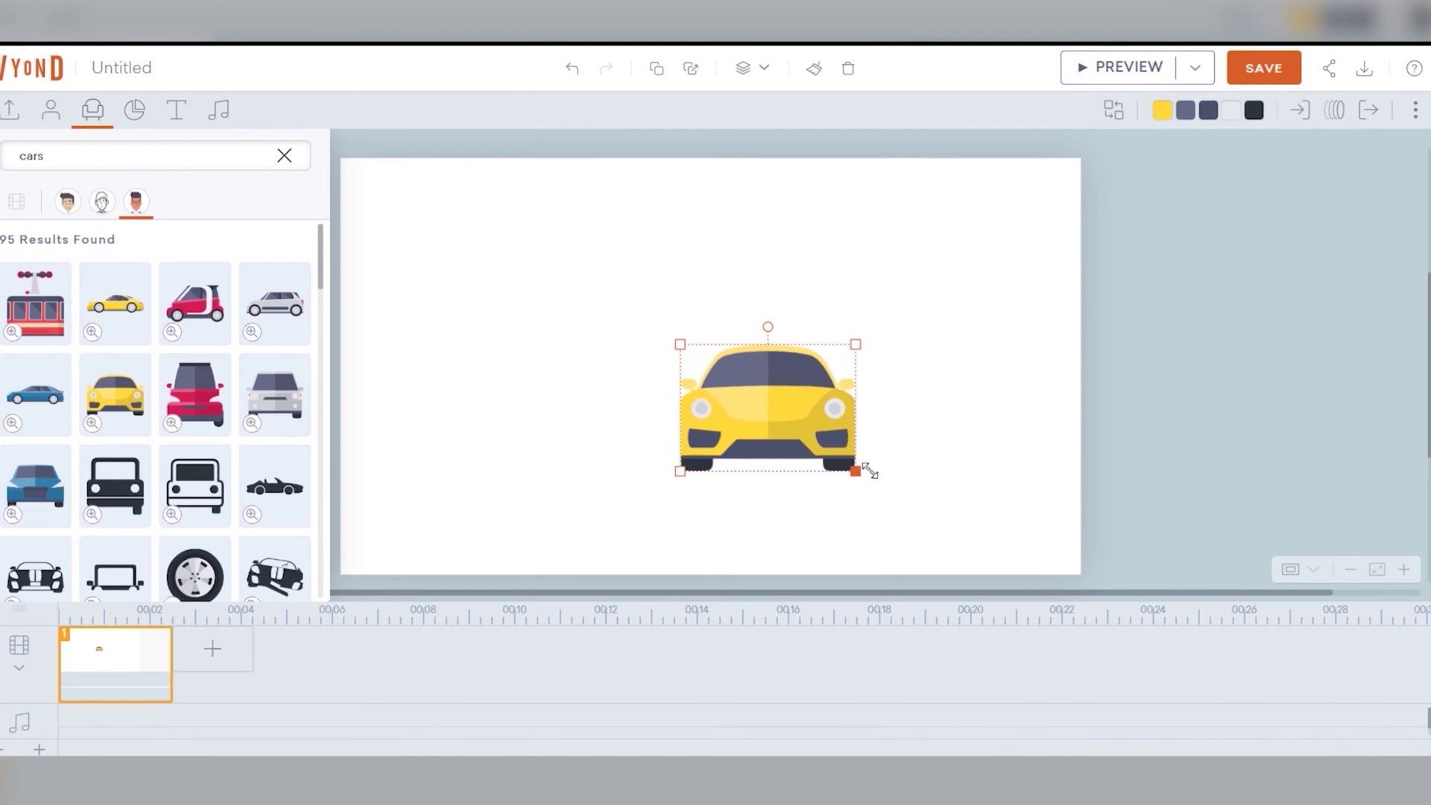
left_click_drag(775, 417, 864, 448)
left_click(955, 498)
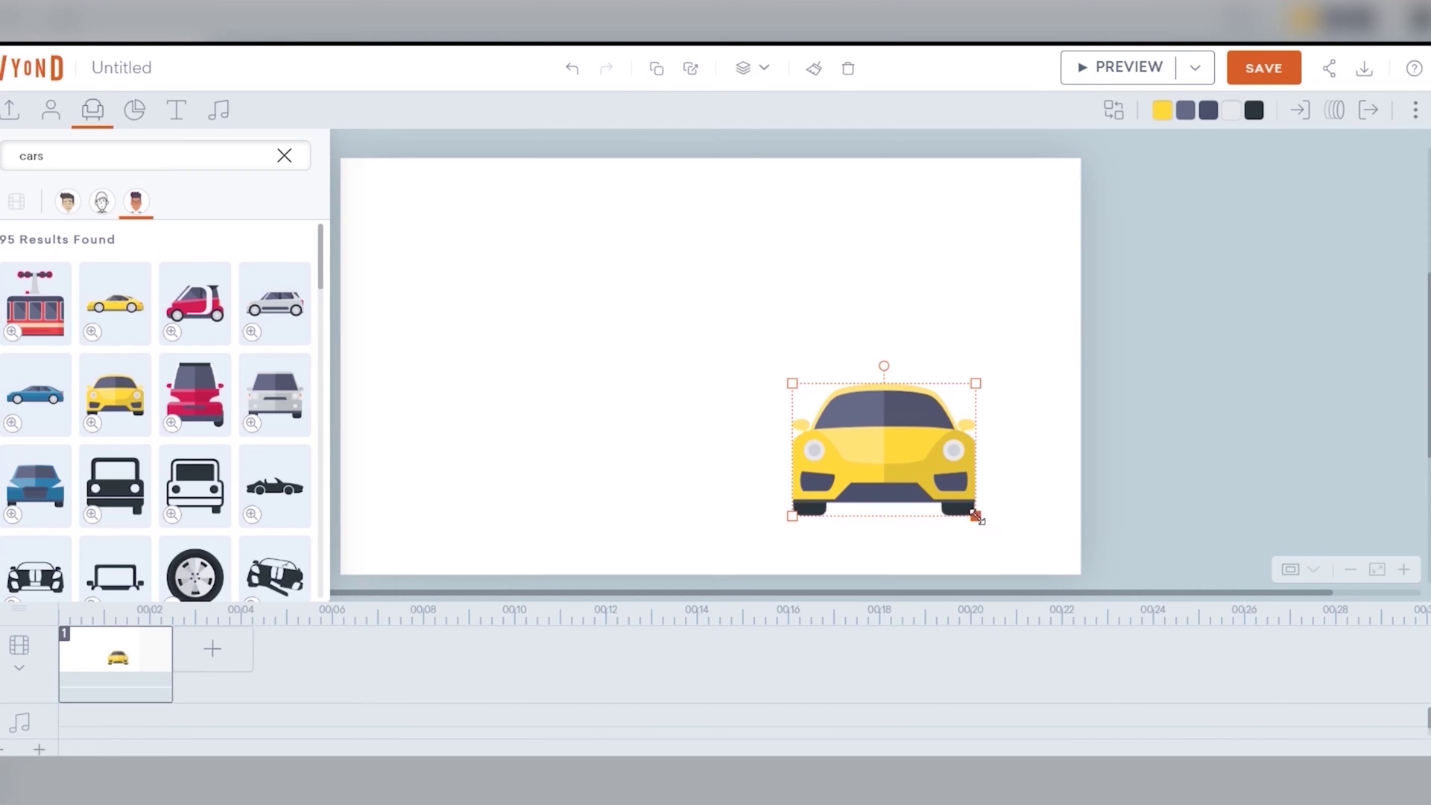
left_click_drag(974, 514, 980, 520)
left_click(1153, 424)
left_click(284, 155)
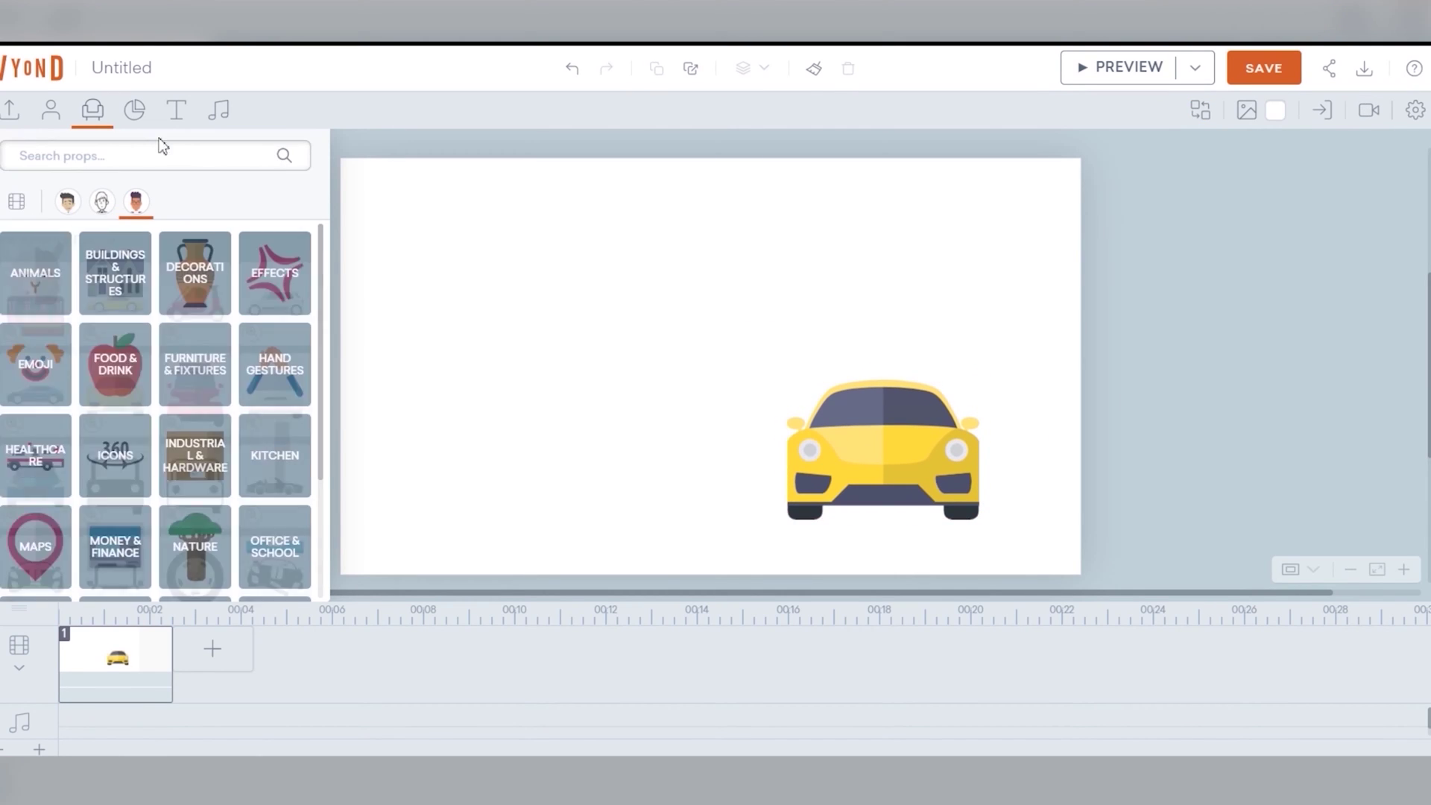
Step: Search the character library for 'drive' and add a suited driver beside the car
left_click(51, 110)
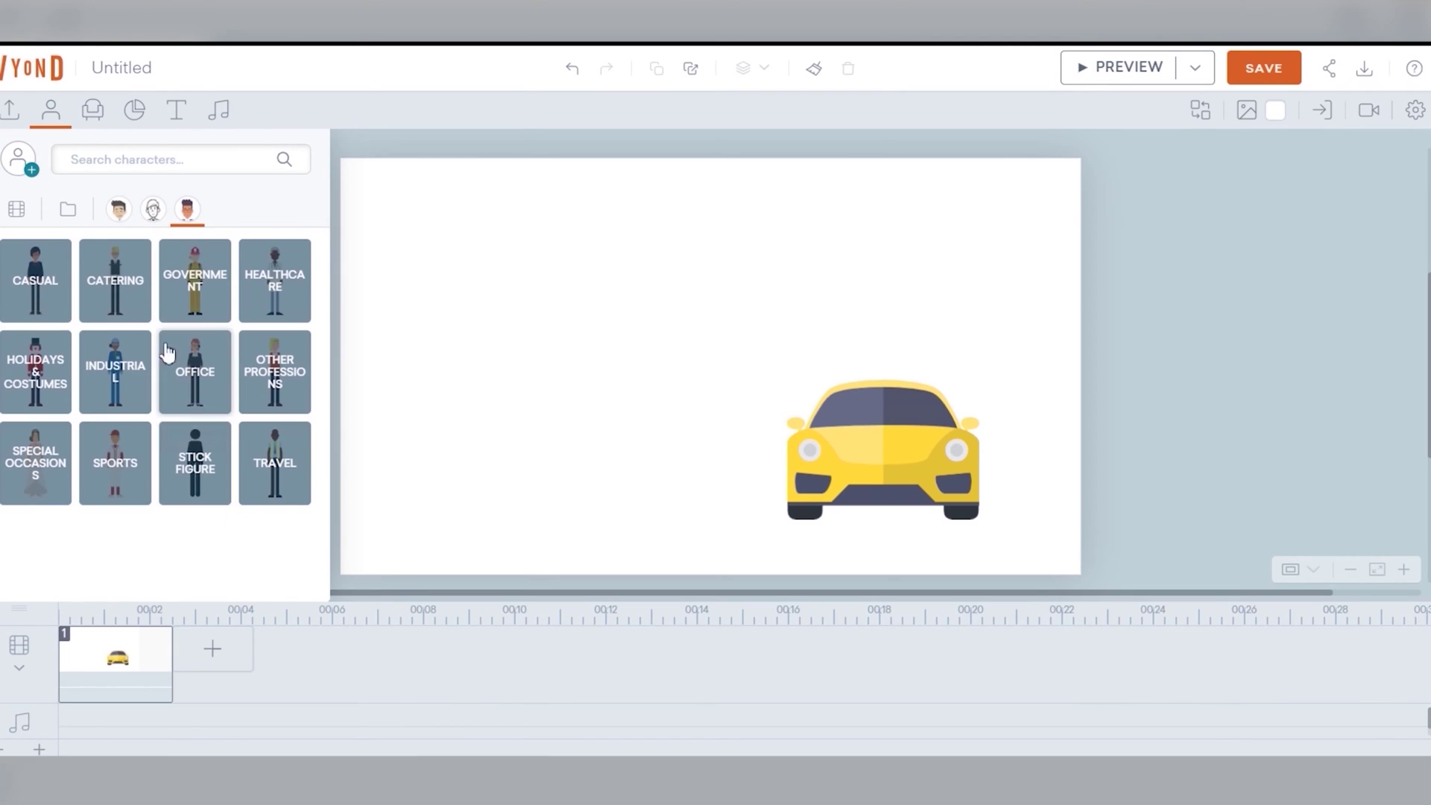
left_click(93, 110)
left_click(65, 119)
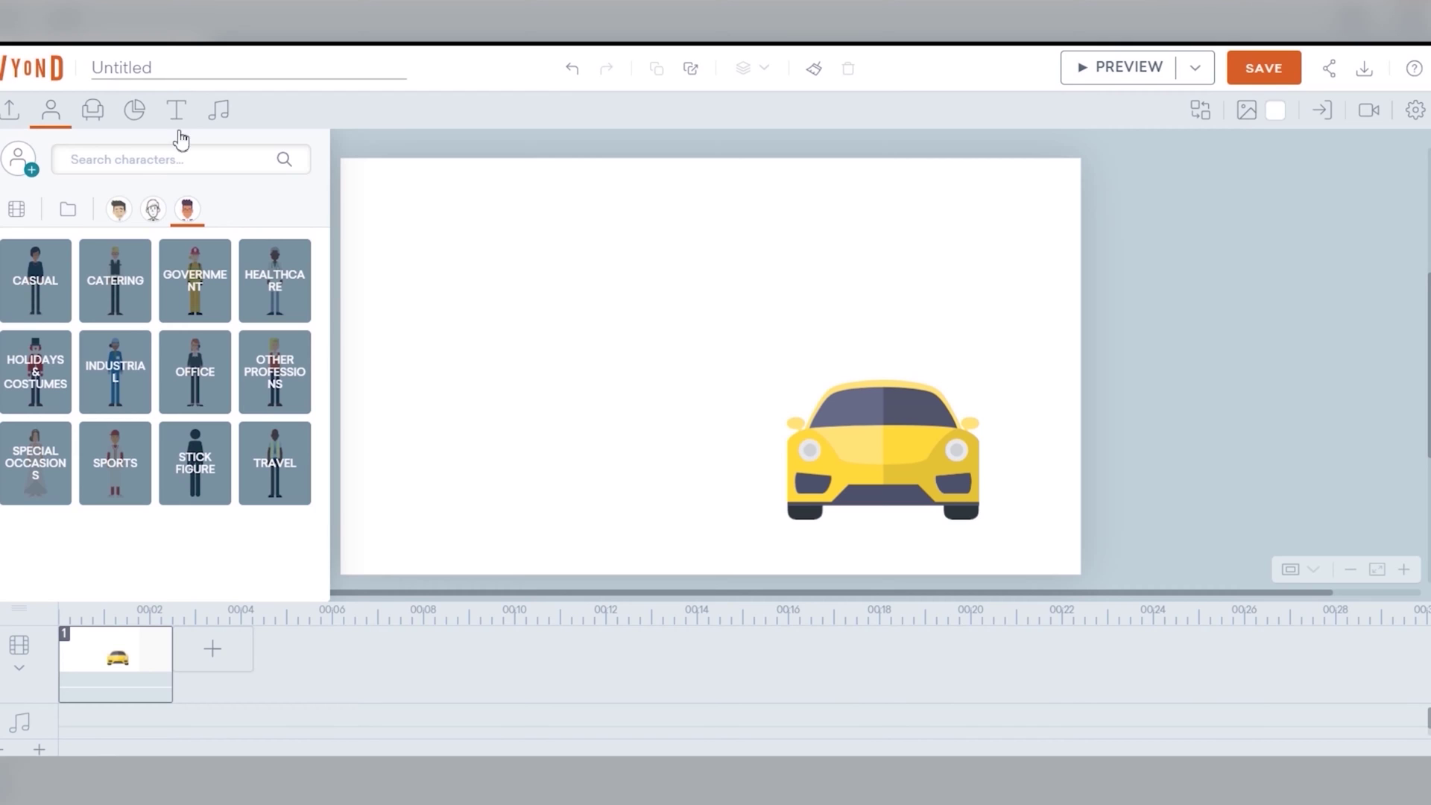
left_click(261, 367)
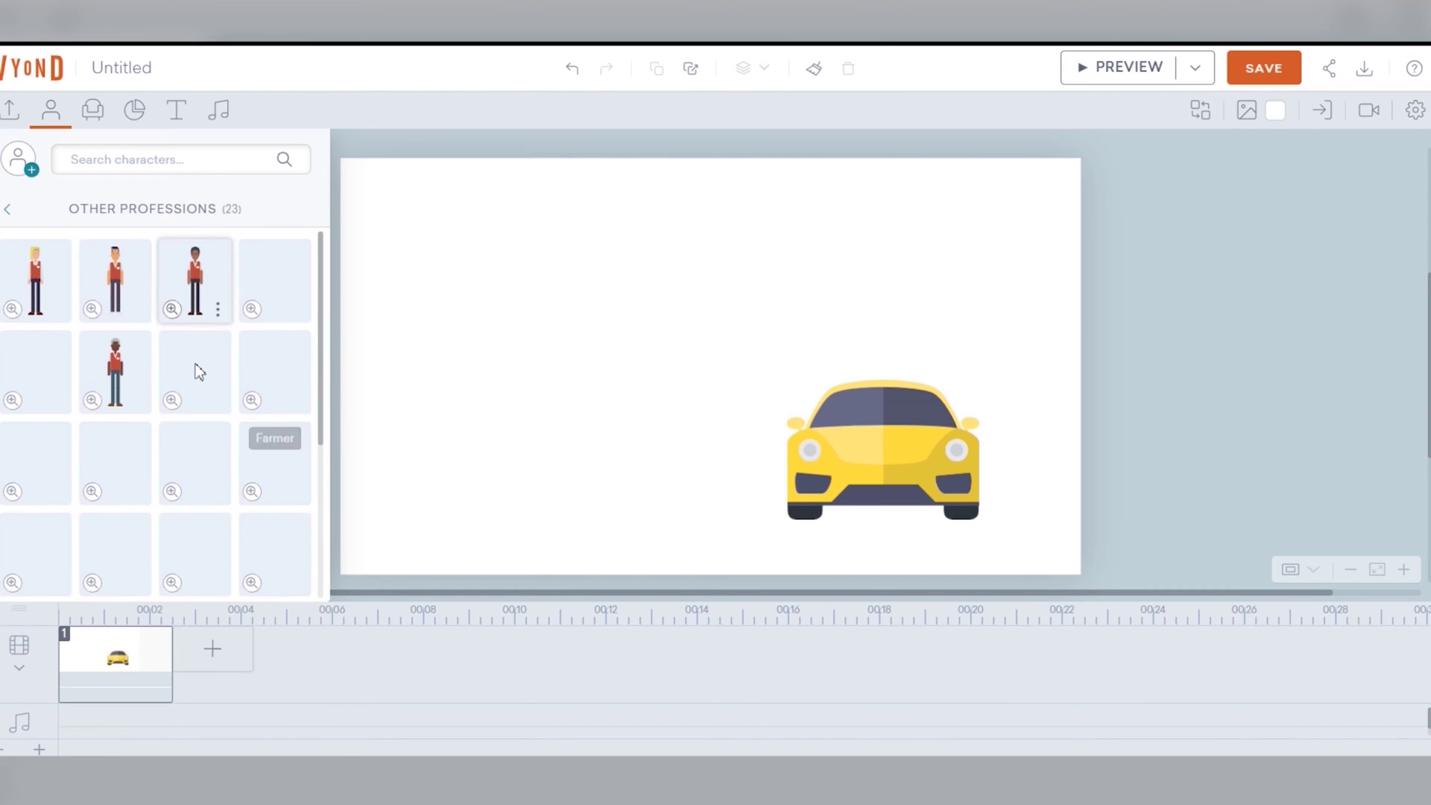
scroll(205, 377, "down", 2)
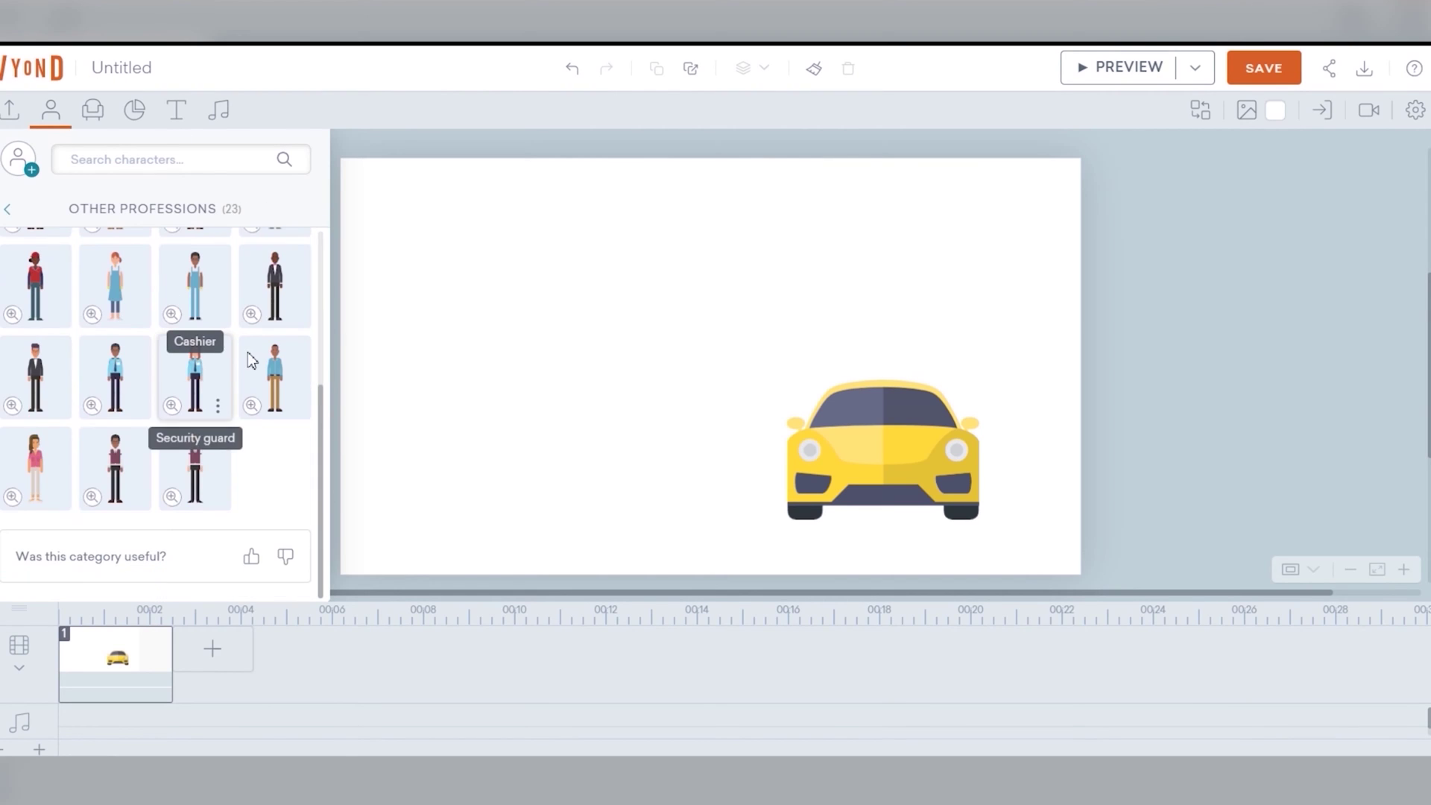
left_click(143, 169)
type("driver")
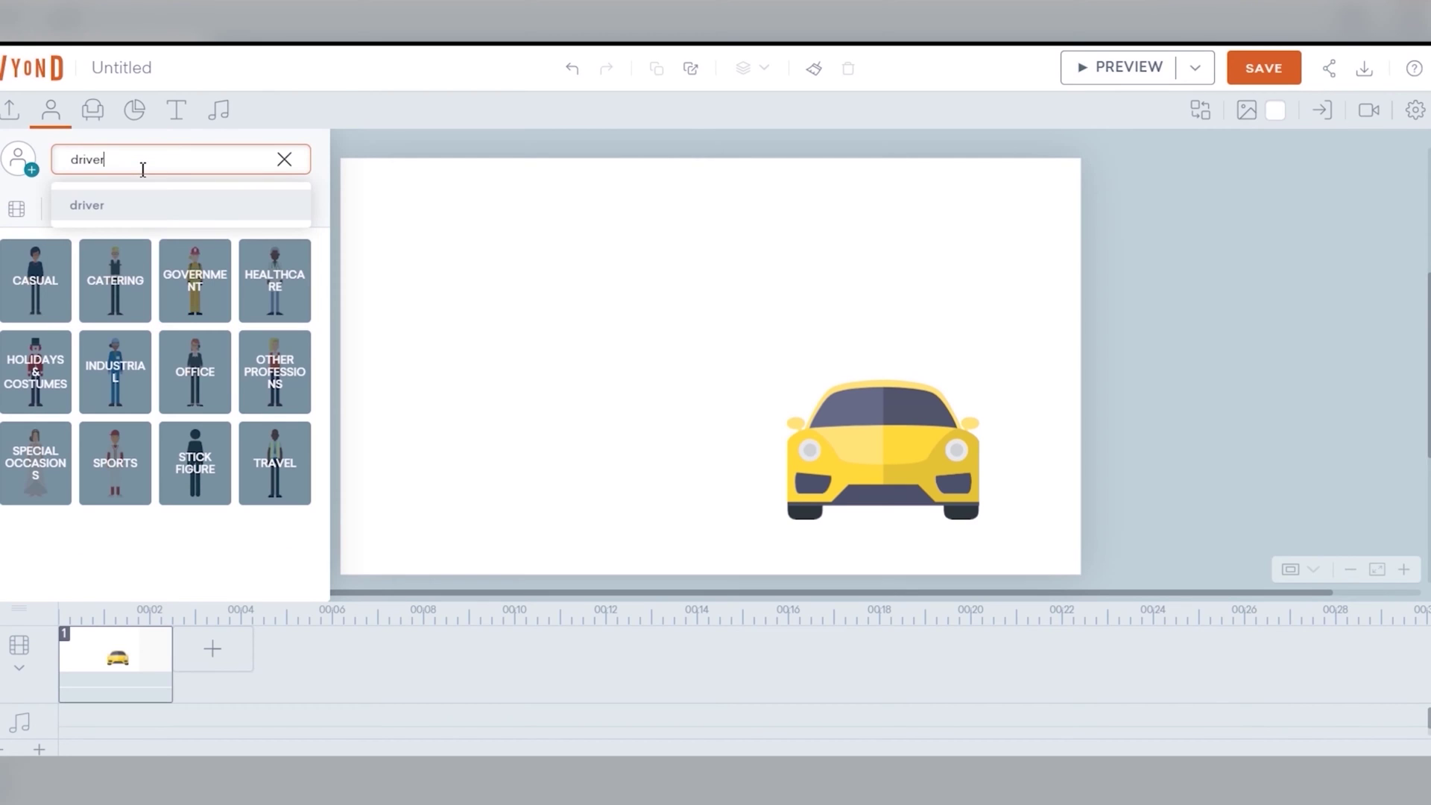
key("Return")
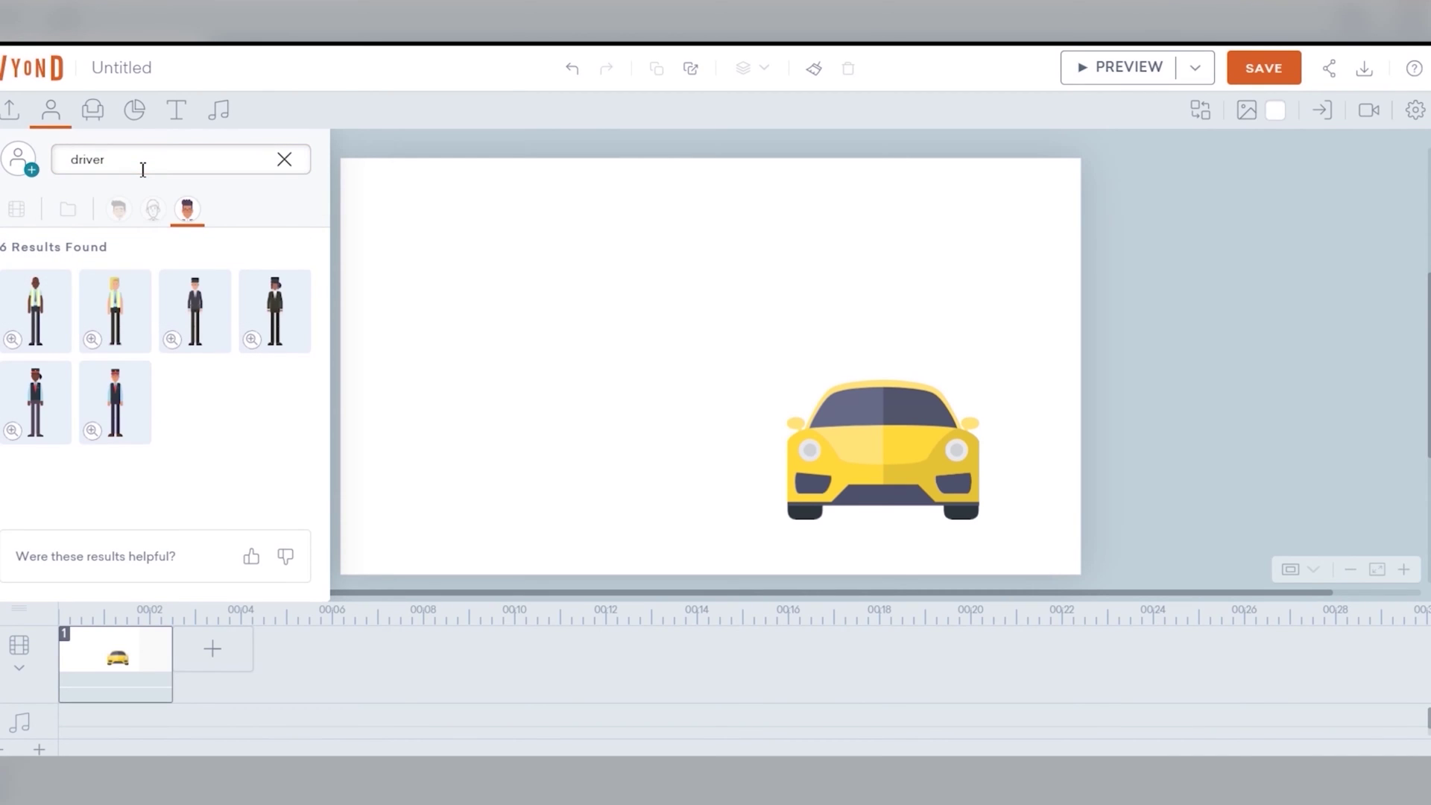
left_click(194, 311)
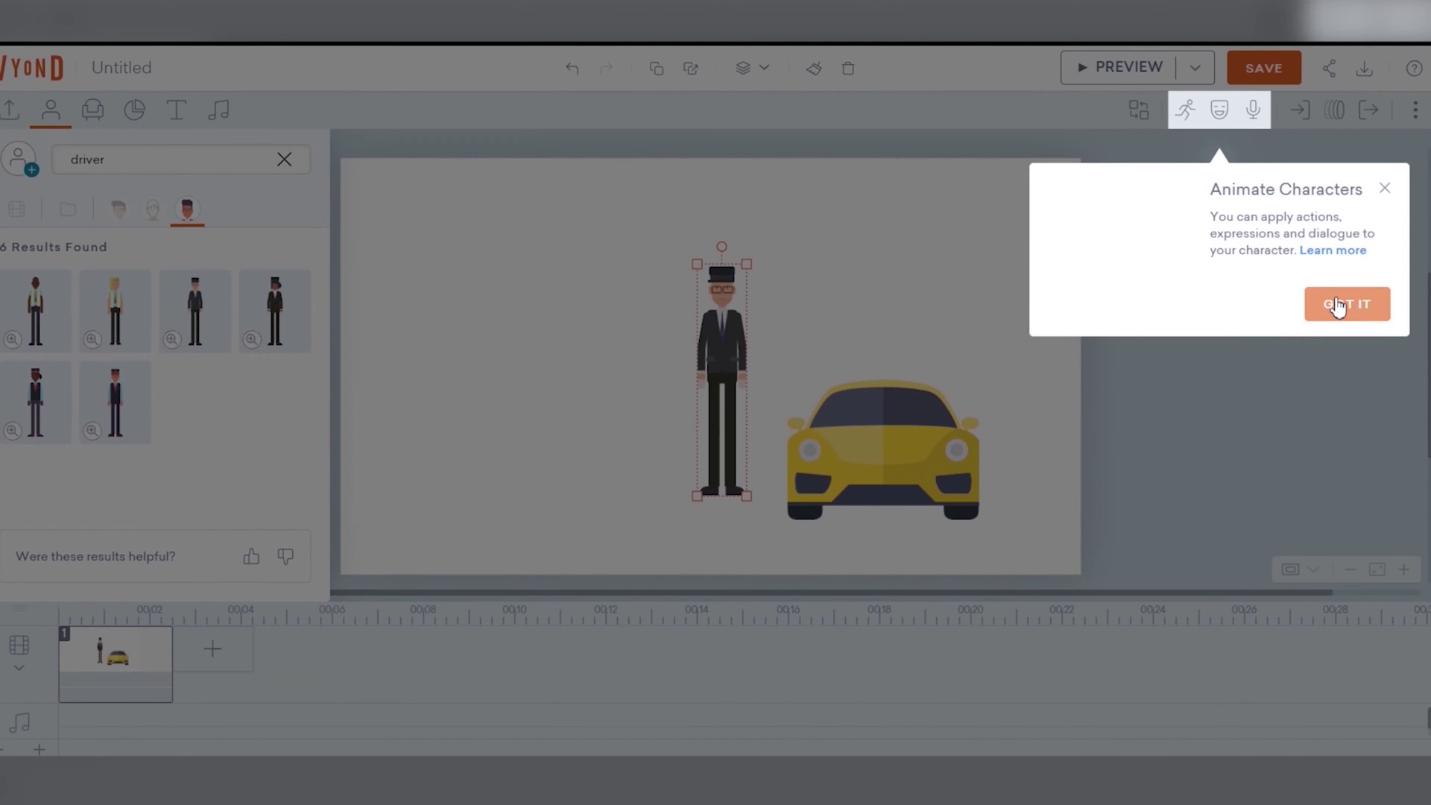
Step: Dismiss the tips and set the driver's expression to Smiling
left_click(1338, 306)
left_click(1271, 298)
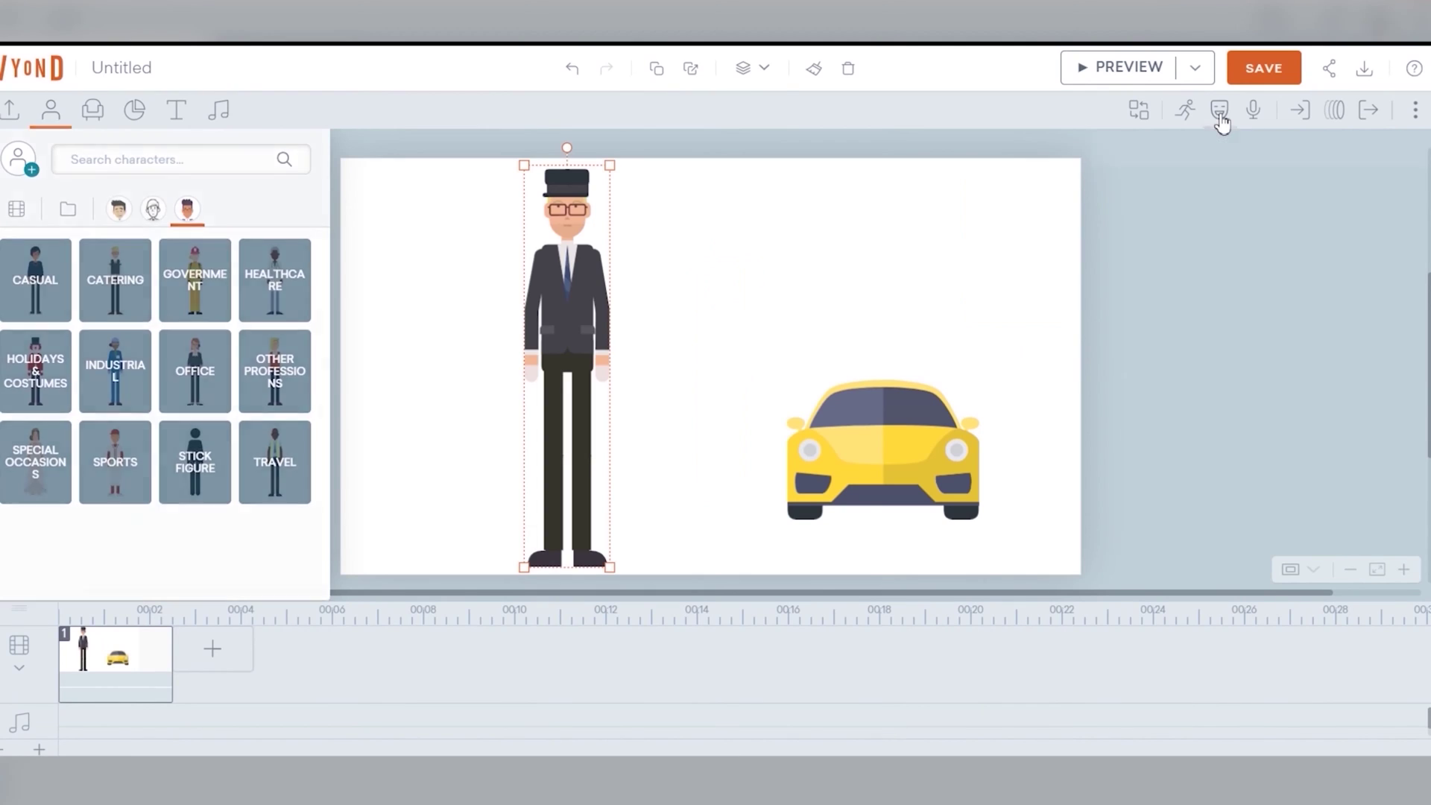
left_click(1220, 114)
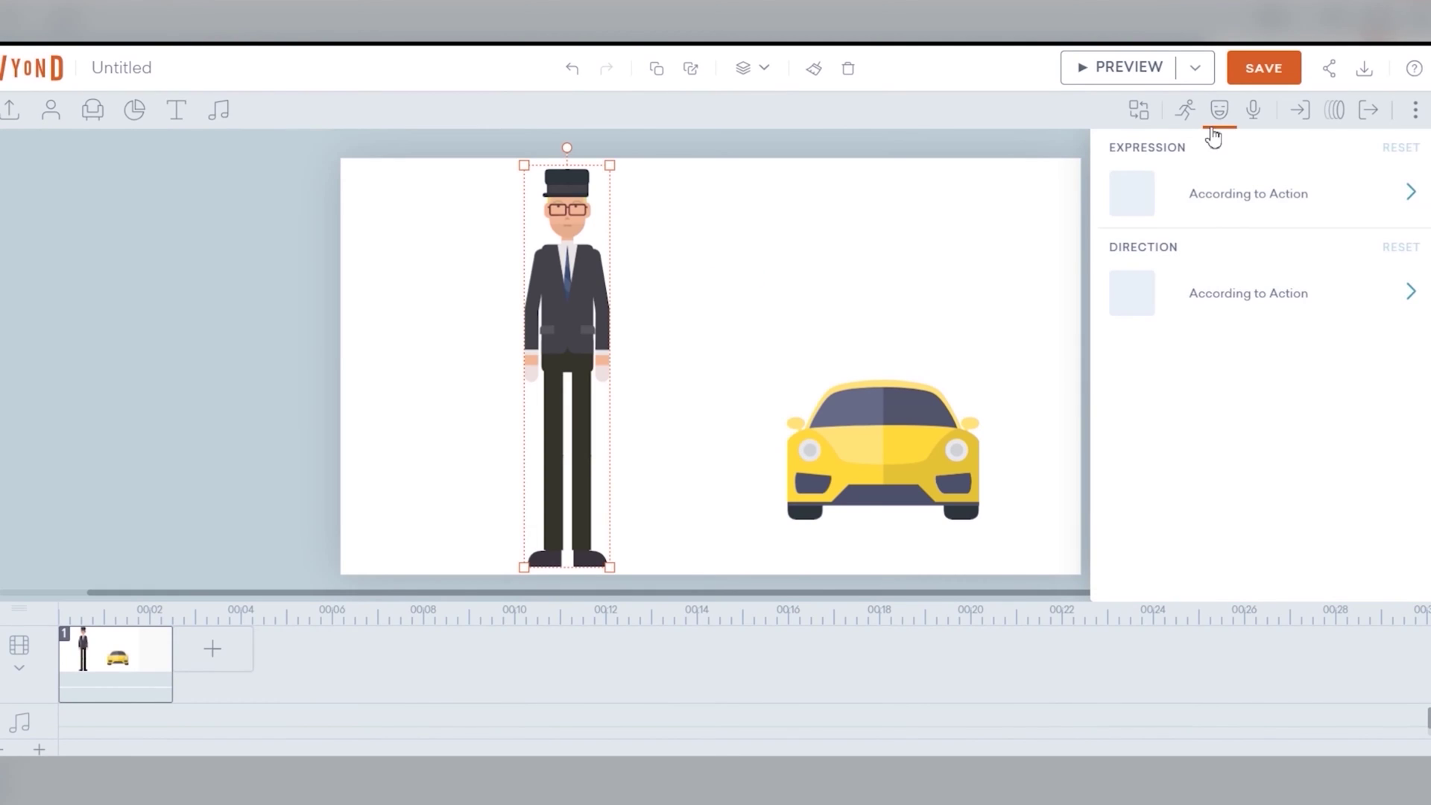
left_click(1290, 202)
scroll(1214, 522, "down", 2)
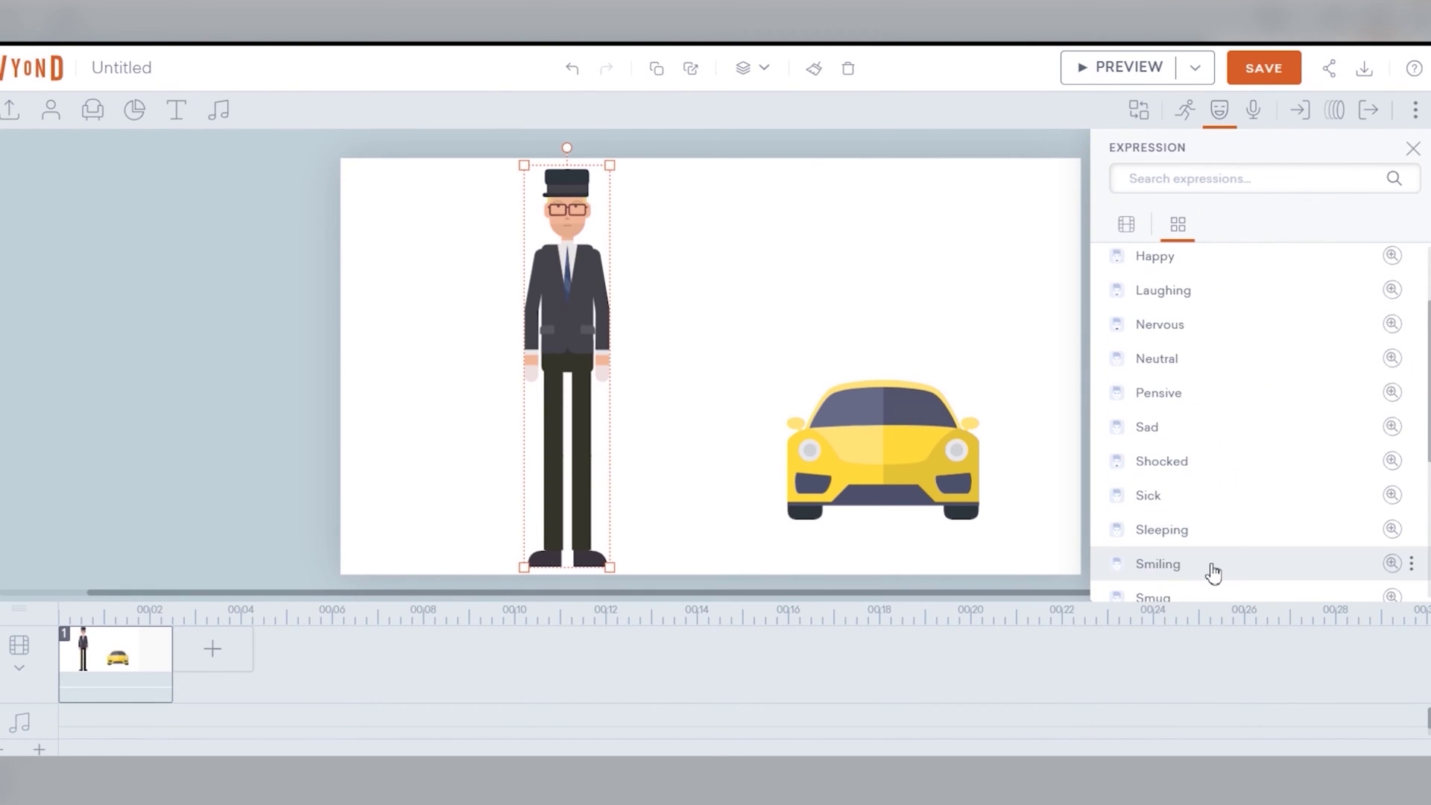
left_click(1211, 565)
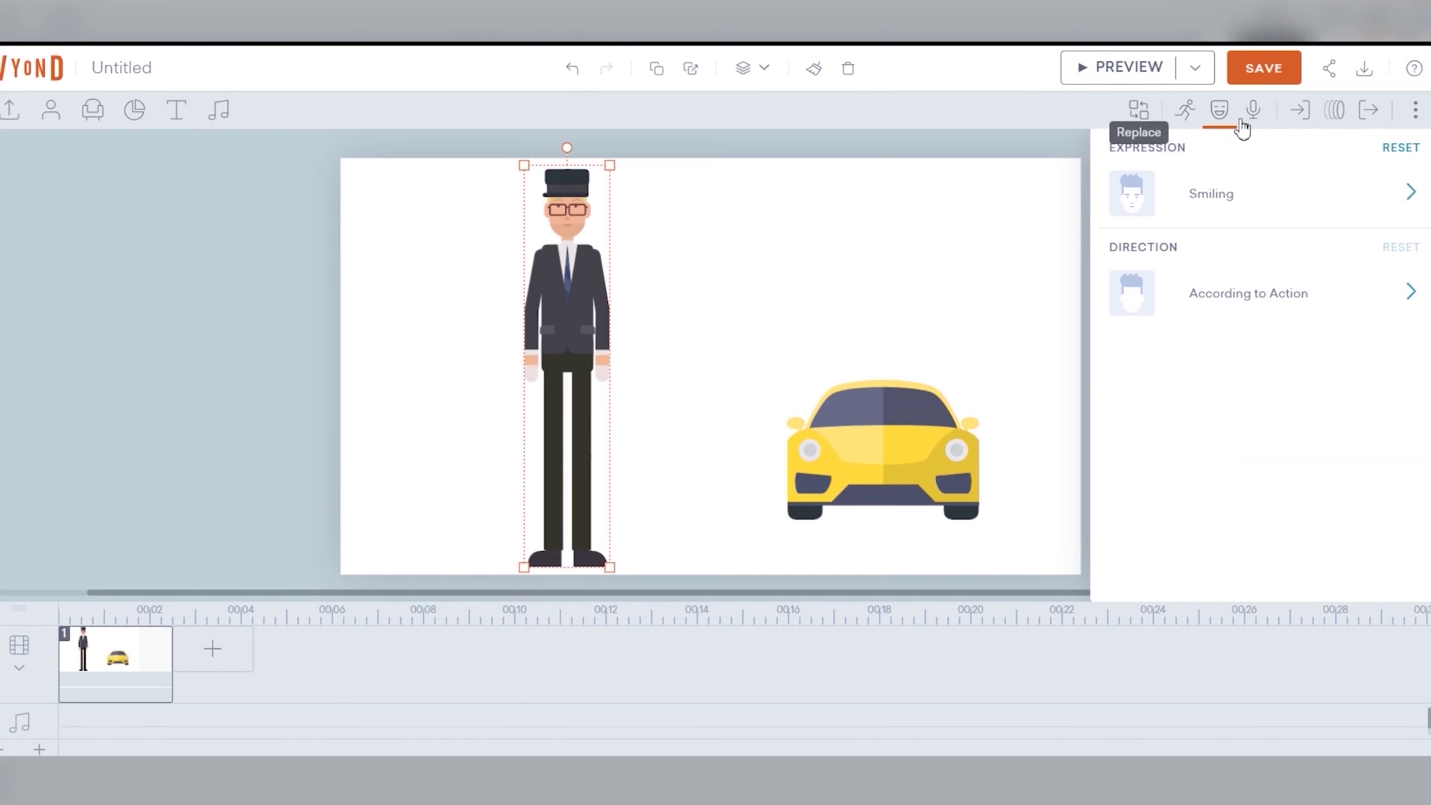
Step: Search actions for 'walking' and apply Happy - Walking to the driver
left_click(1185, 109)
left_click(1231, 155)
type("walking")
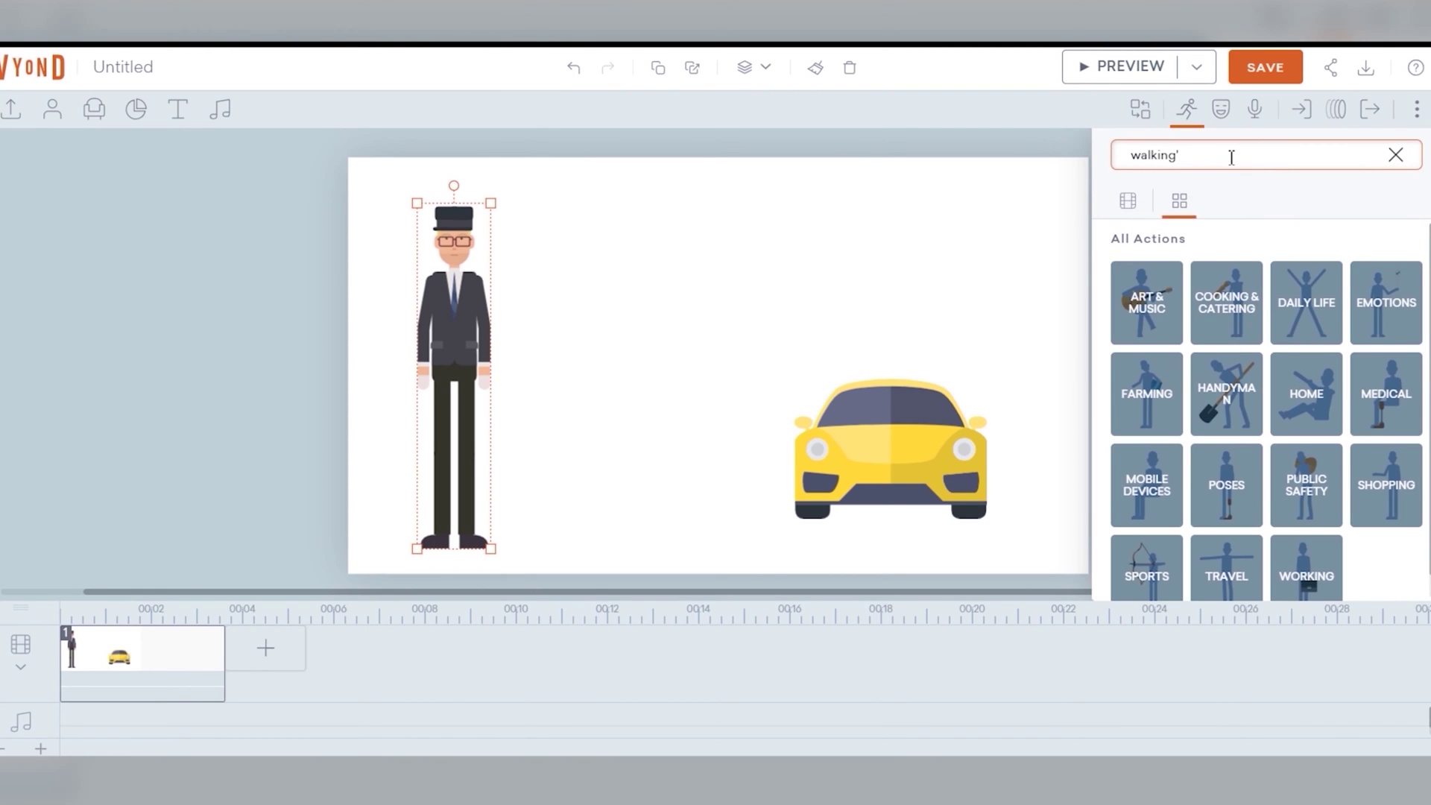
key("Return")
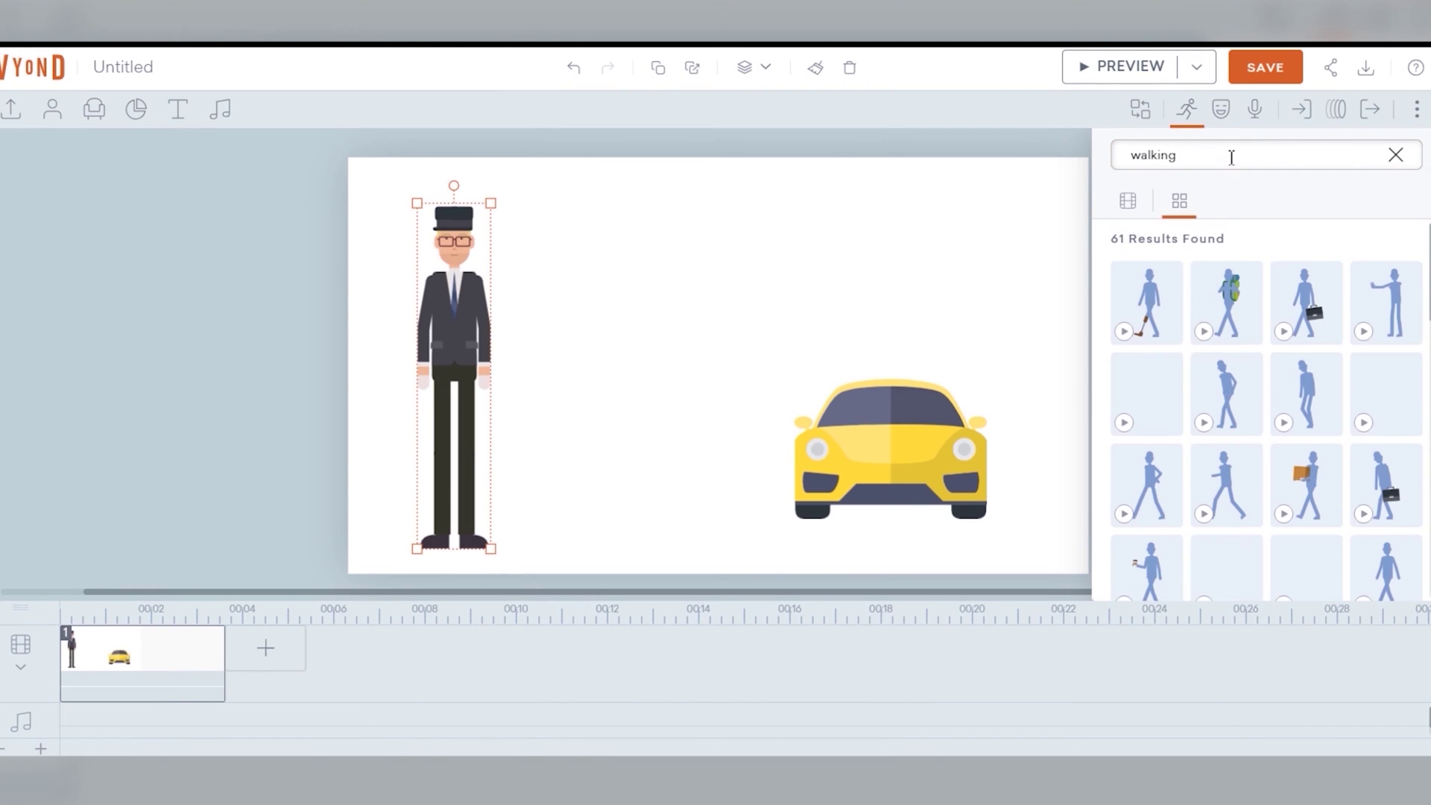
scroll(1215, 384, "down", 2)
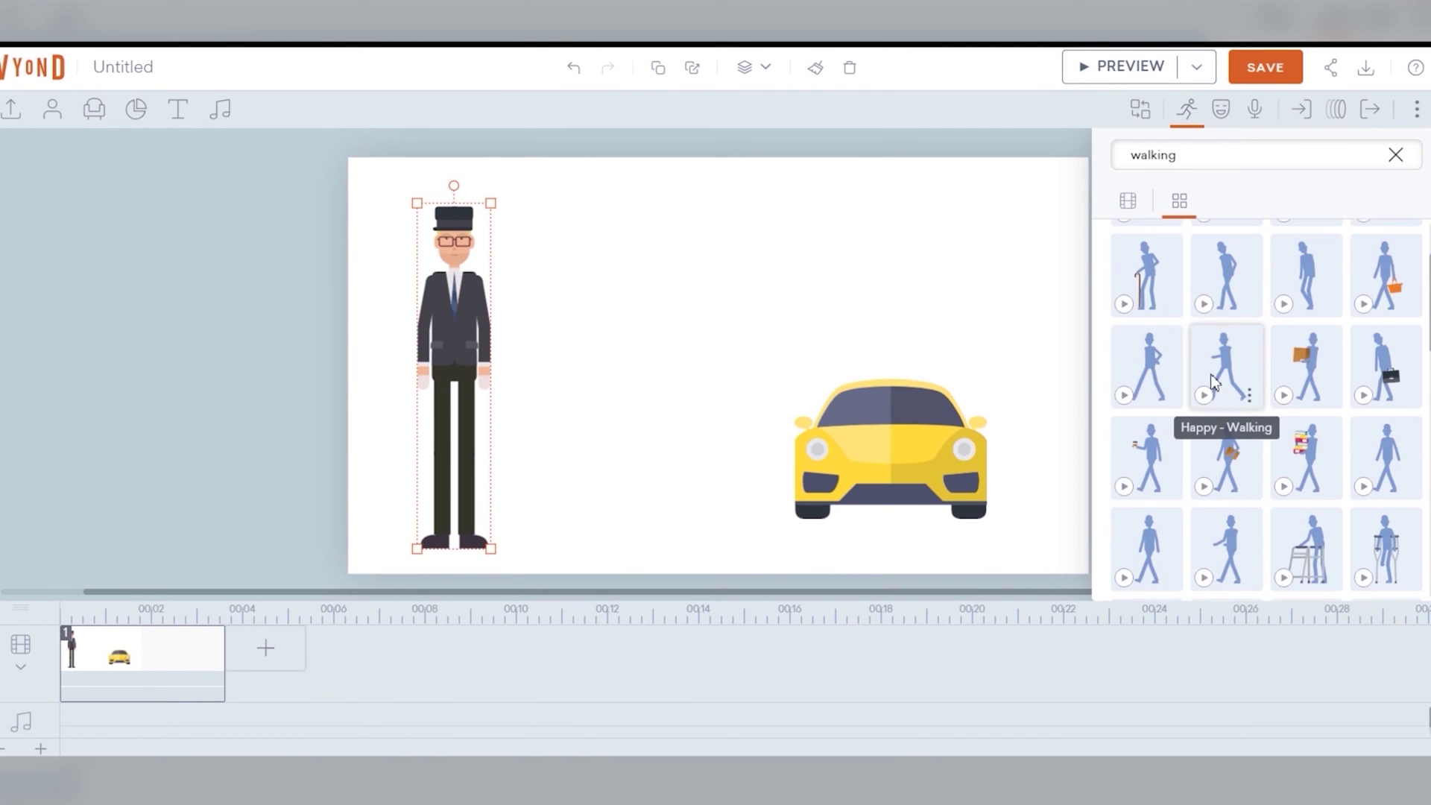
left_click(1219, 373)
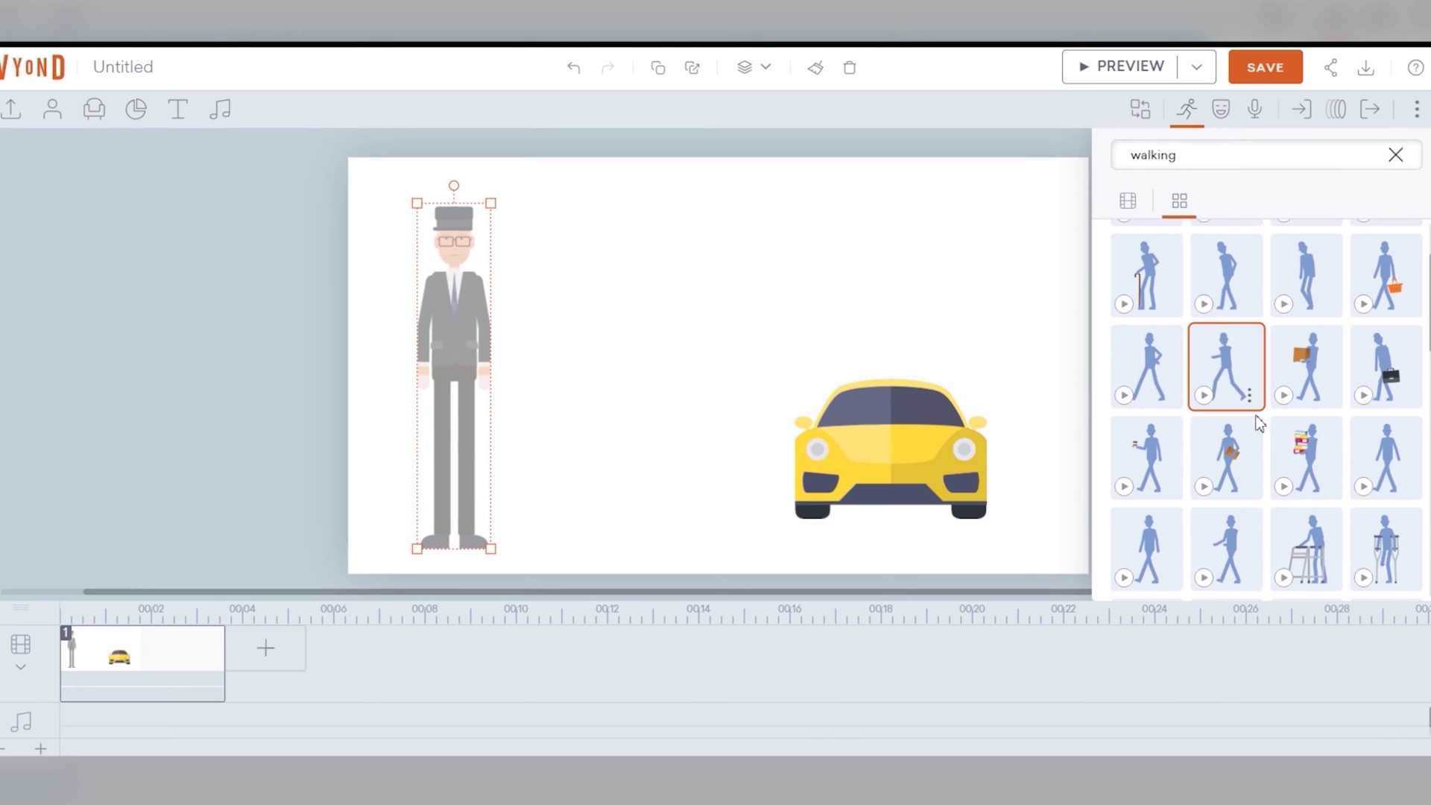
left_click(1250, 393)
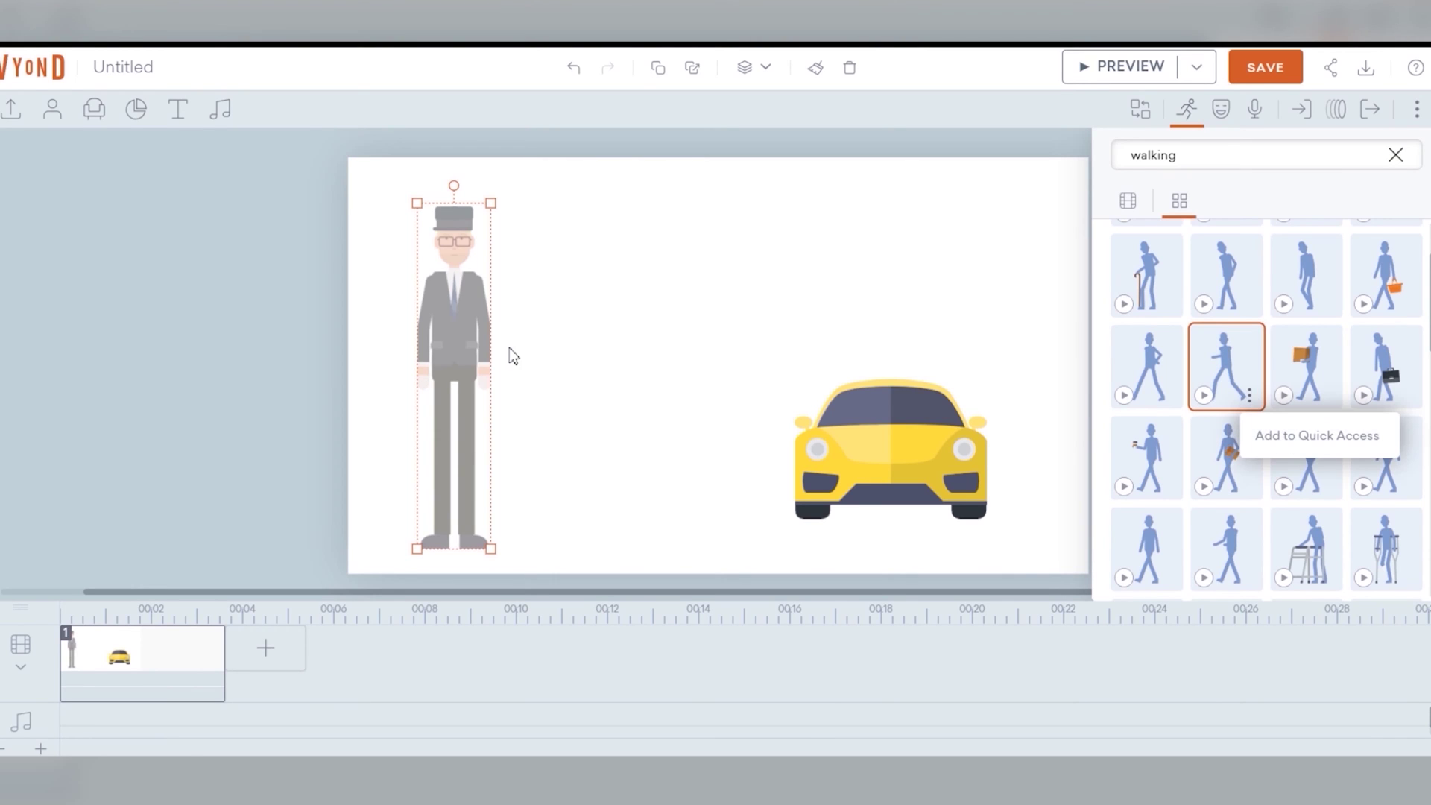
right_click(522, 310)
left_click(447, 294)
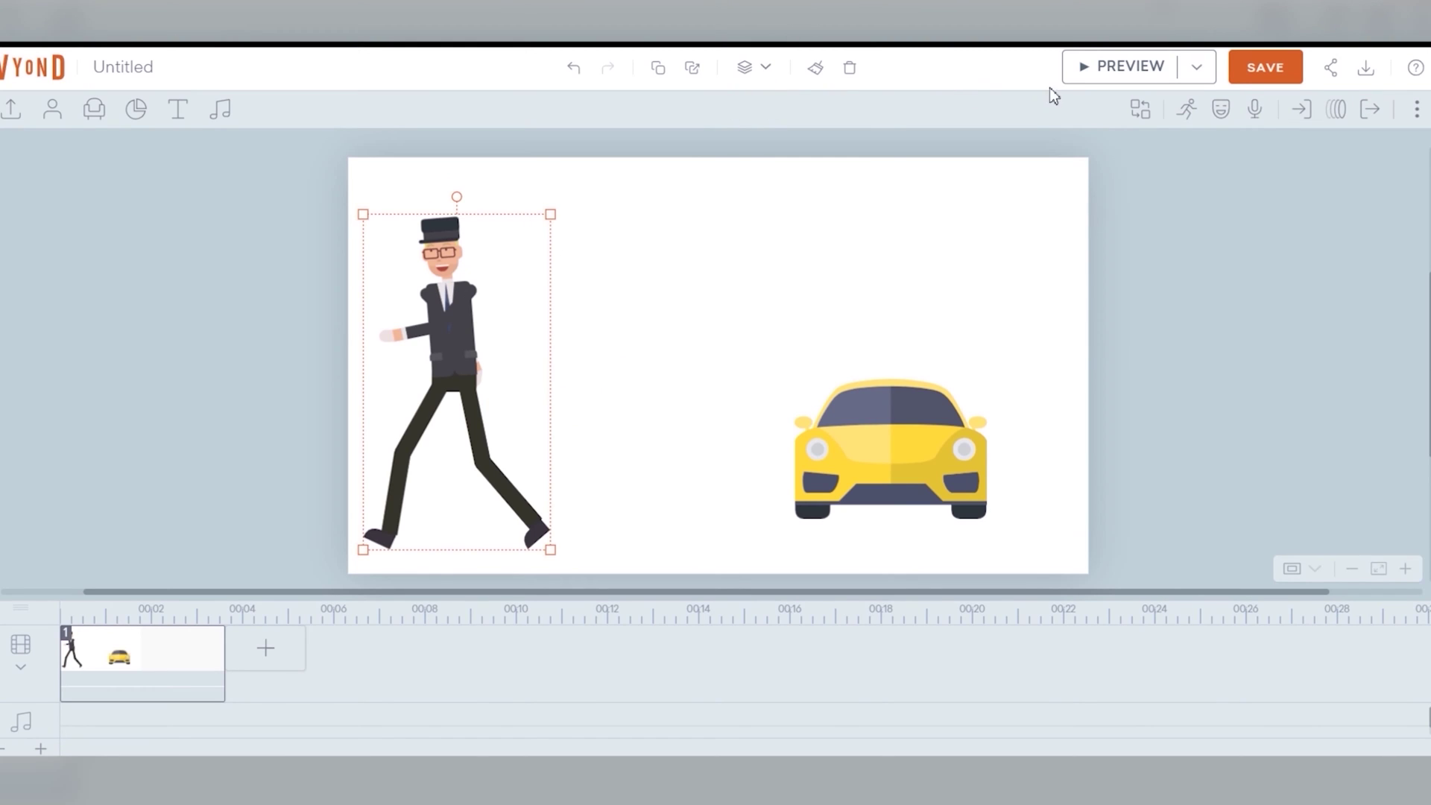
Step: Add a motion path sending the driver rightward toward the car, then preview the scene
left_click(1335, 113)
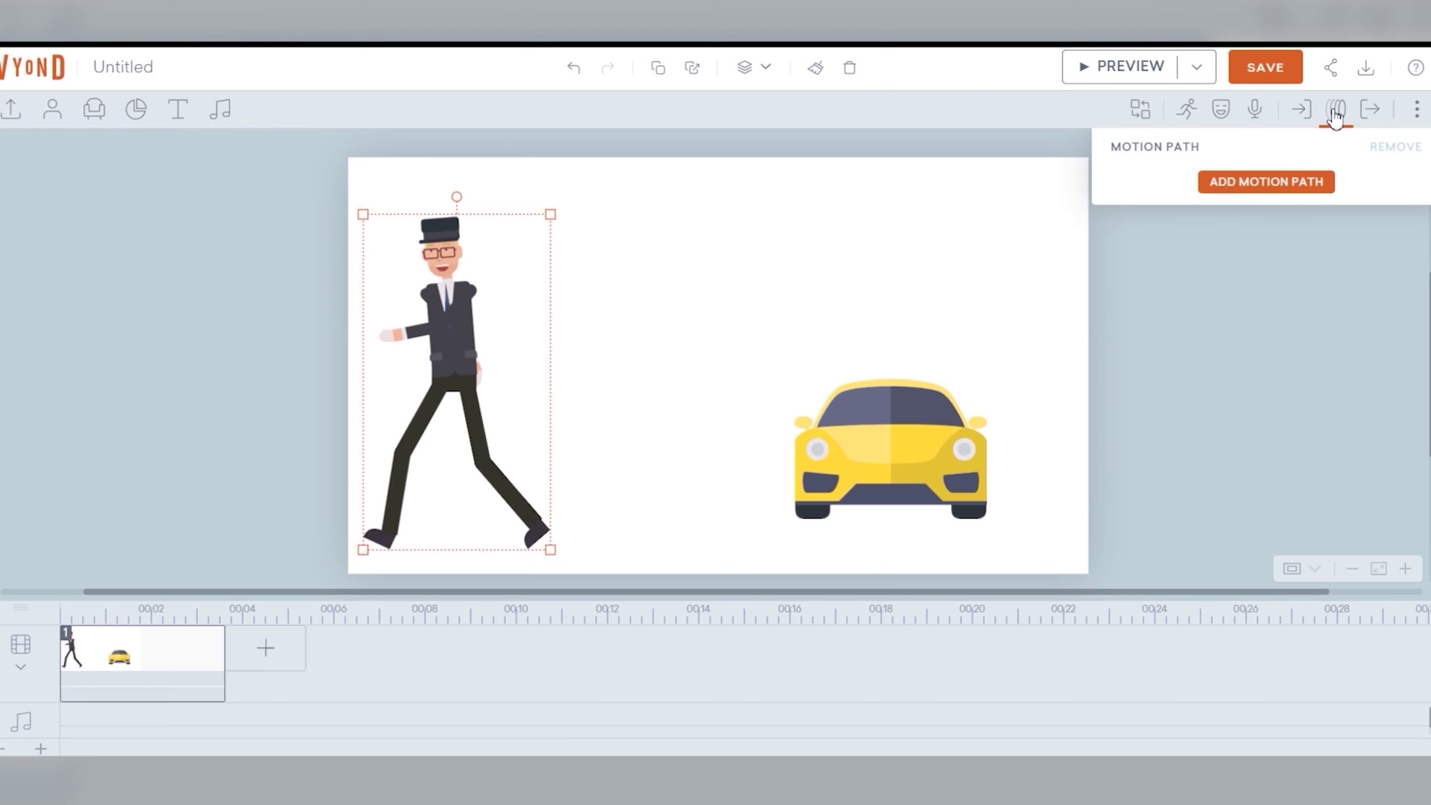
left_click(1314, 181)
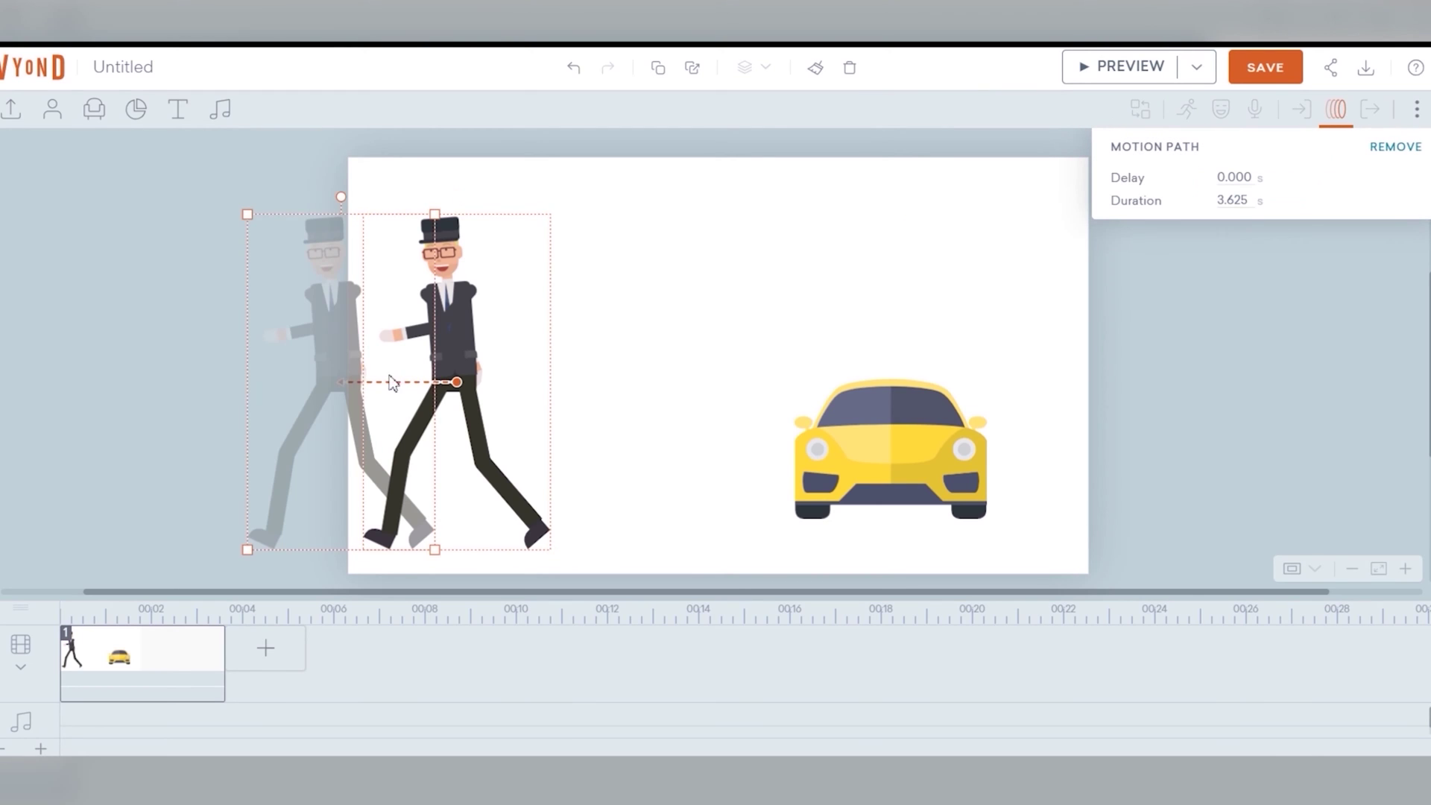
left_click_drag(341, 347, 636, 350)
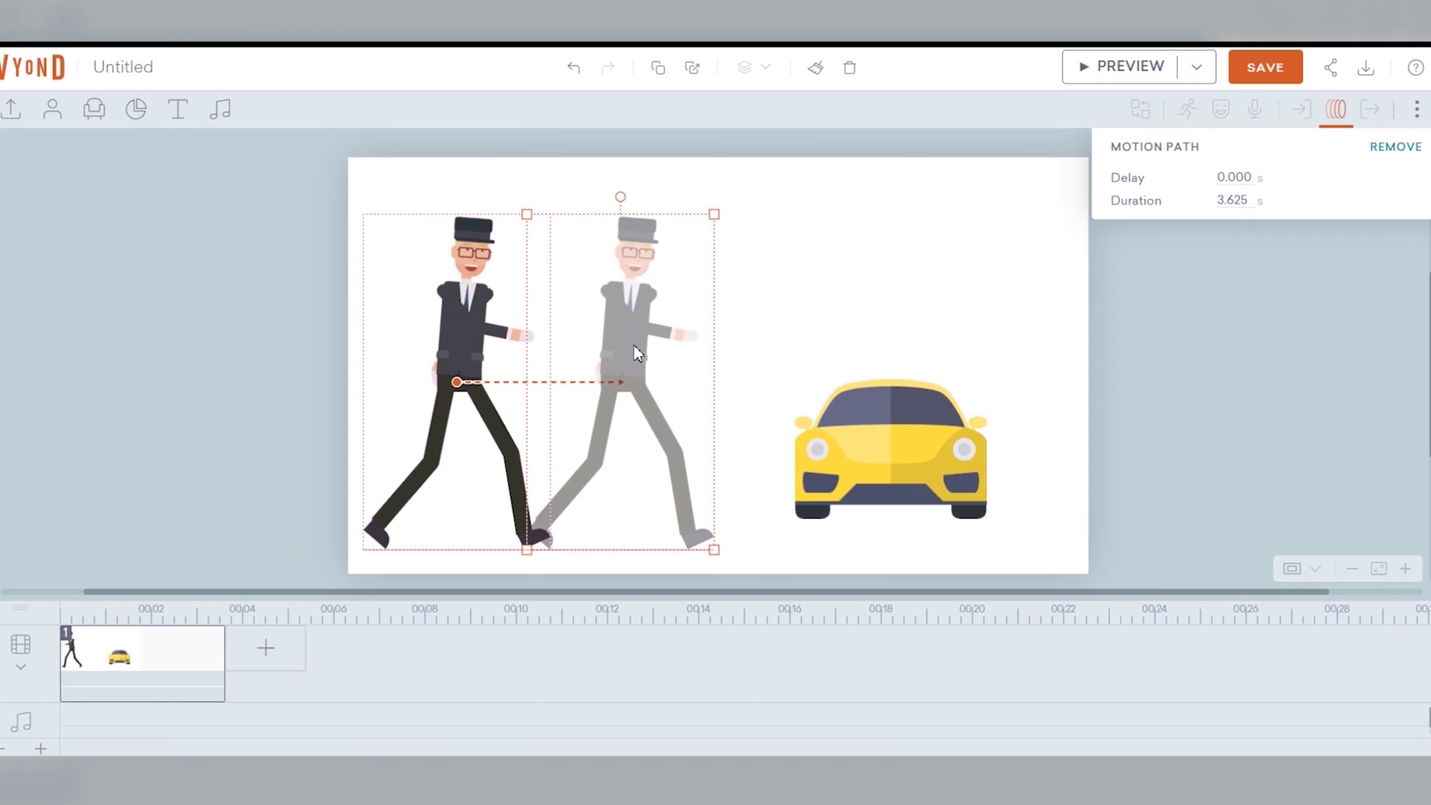
left_click(1122, 66)
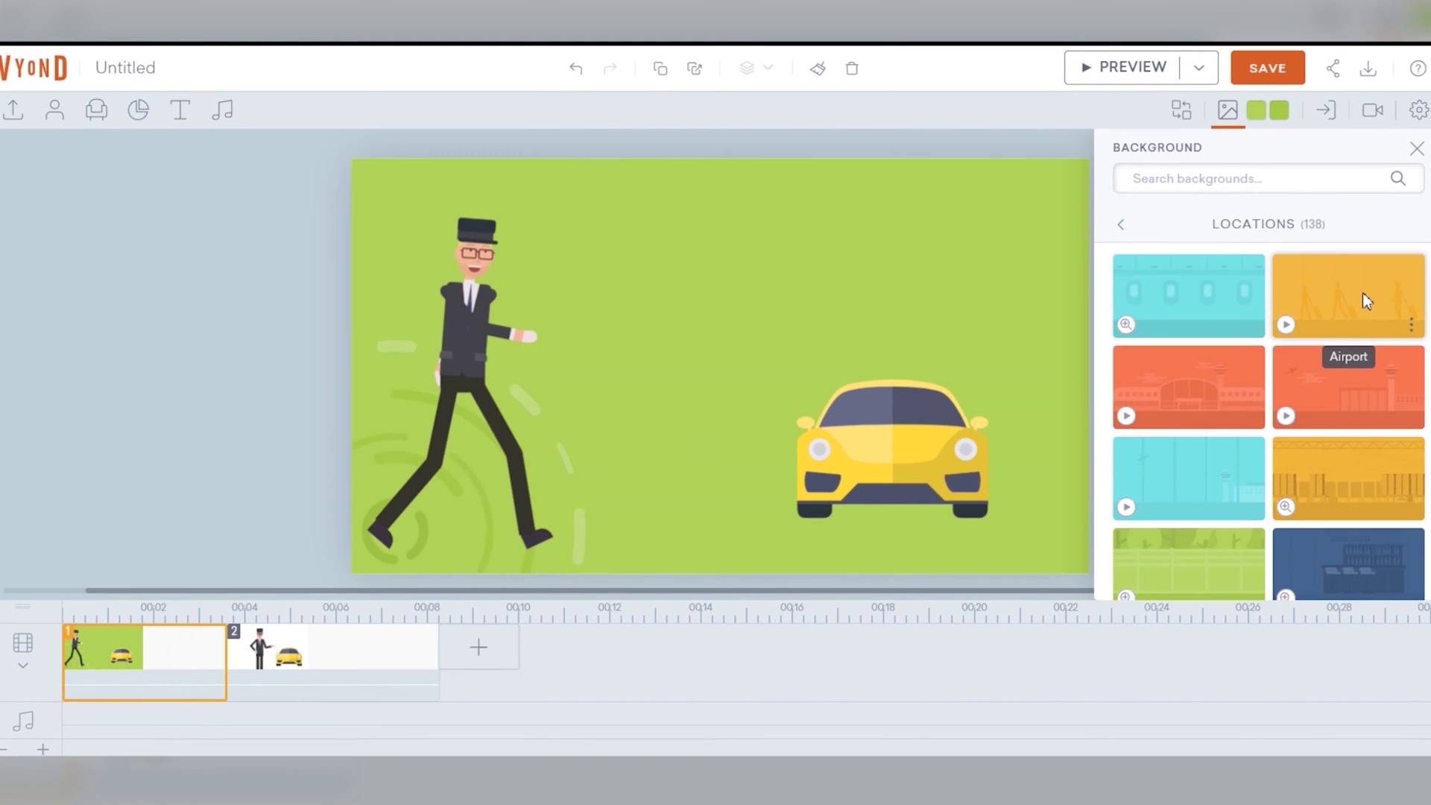
Step: Apply the Airport background to the first scene, then switch to the orange Airport variant
left_click(1366, 301)
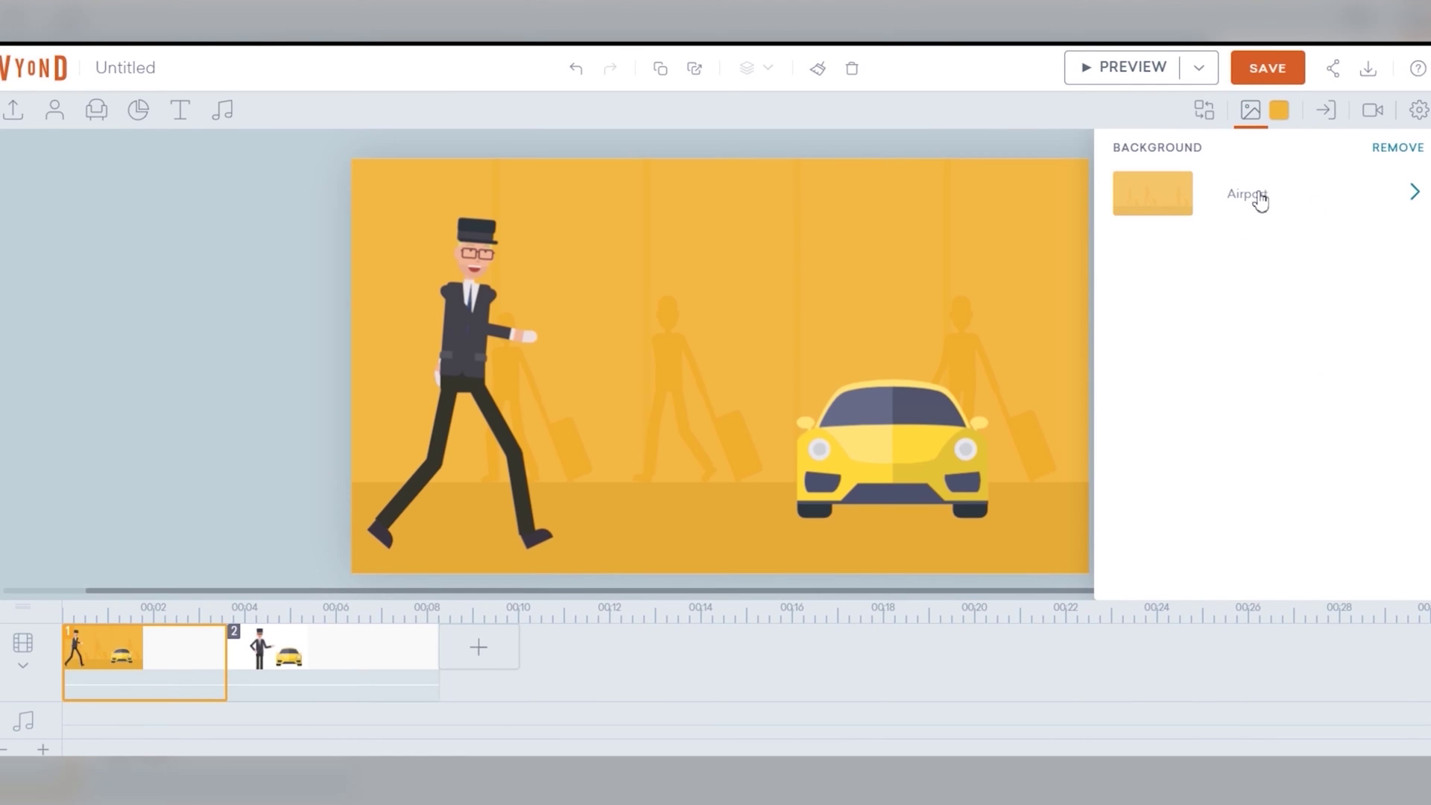
left_click(1260, 200)
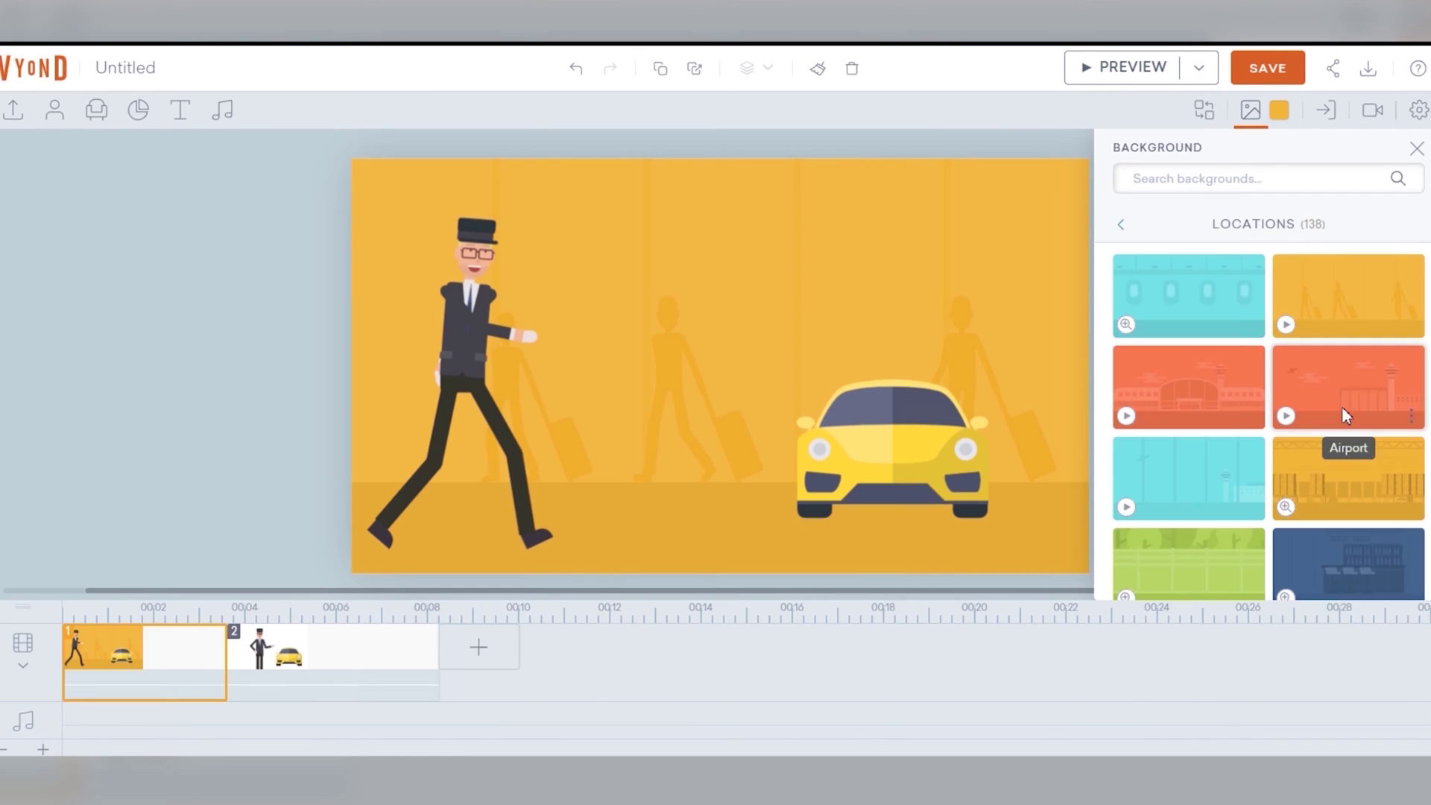
left_click(1158, 395)
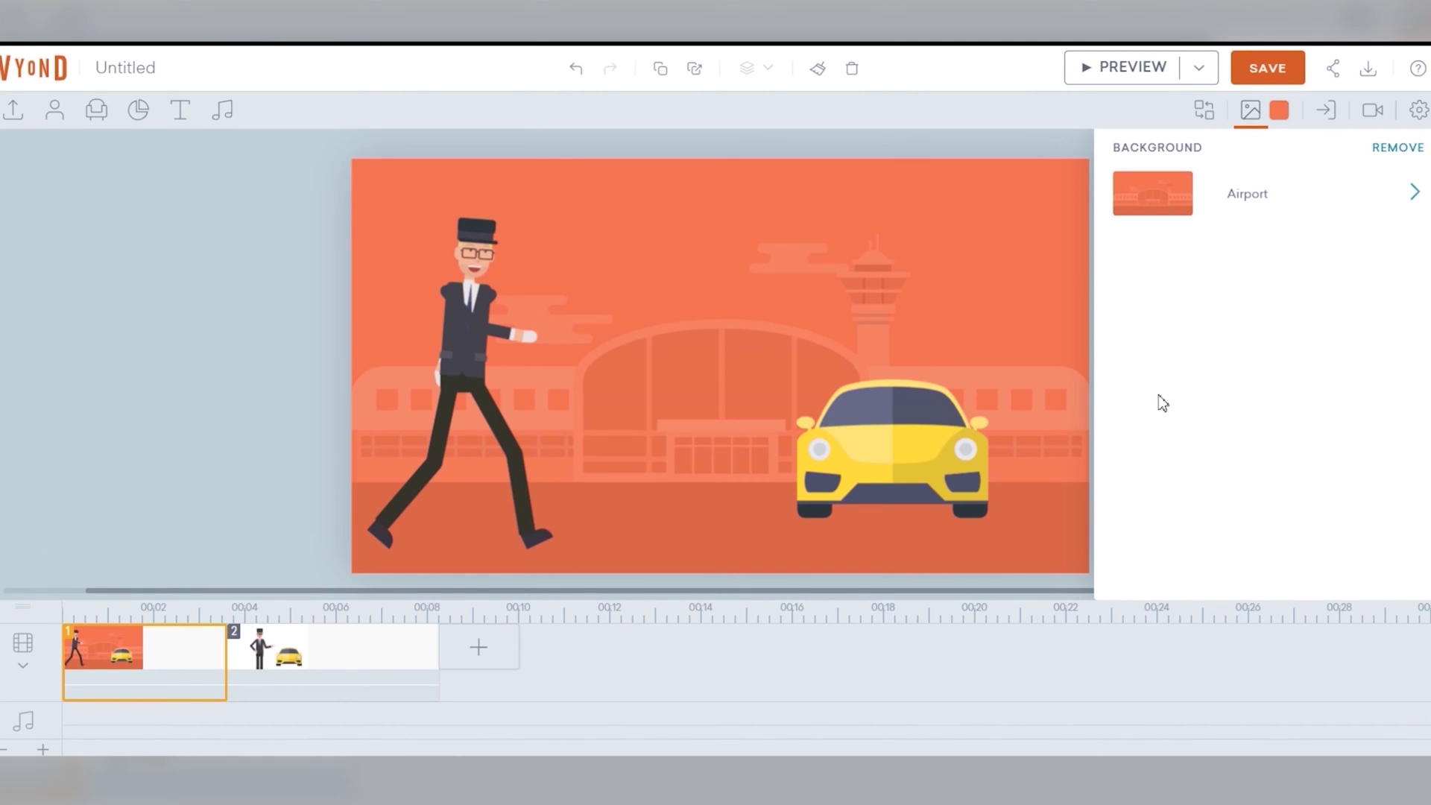
Step: Add a title text template and set the 'Here's why' heading size to 40px
left_click(179, 110)
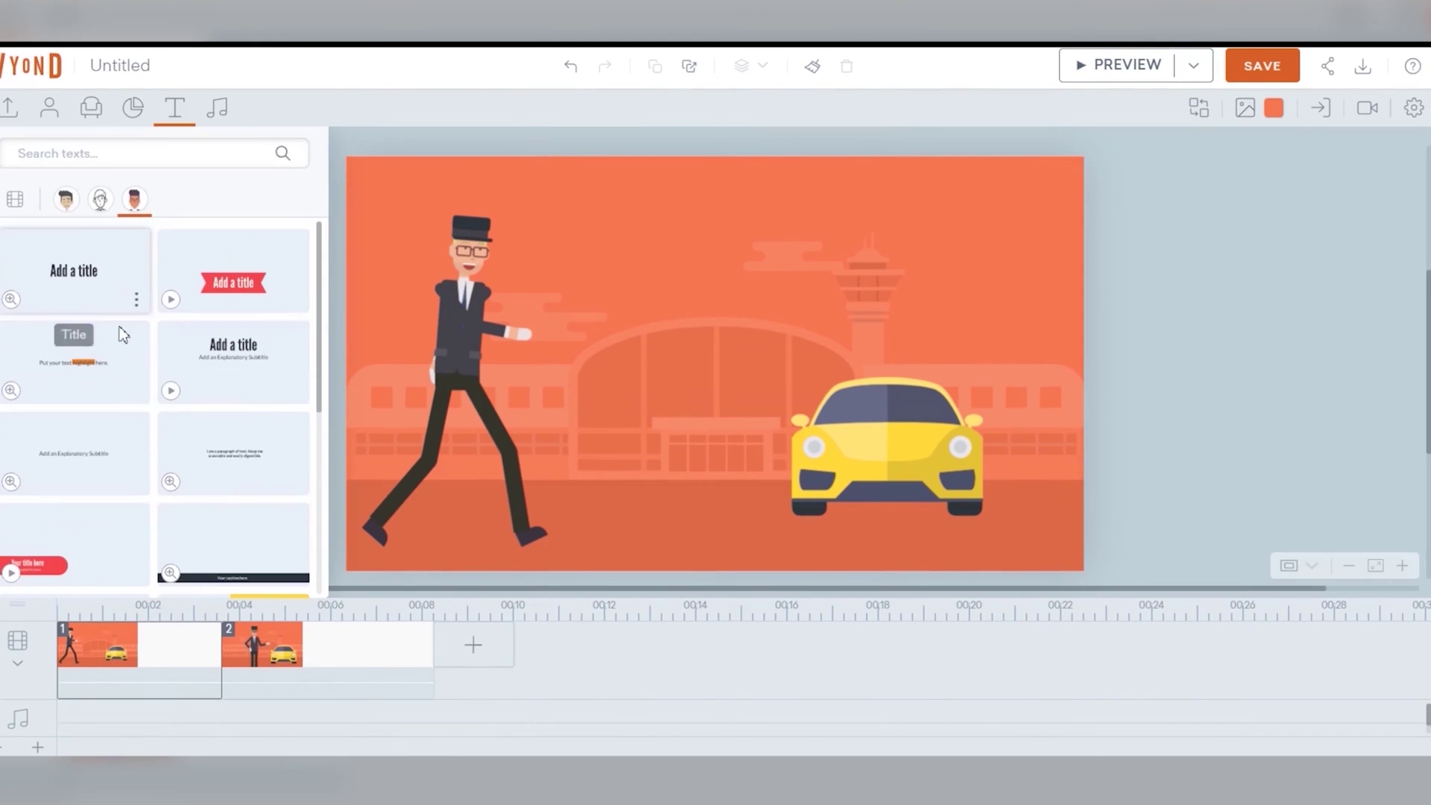
scroll(239, 350, "down", 3)
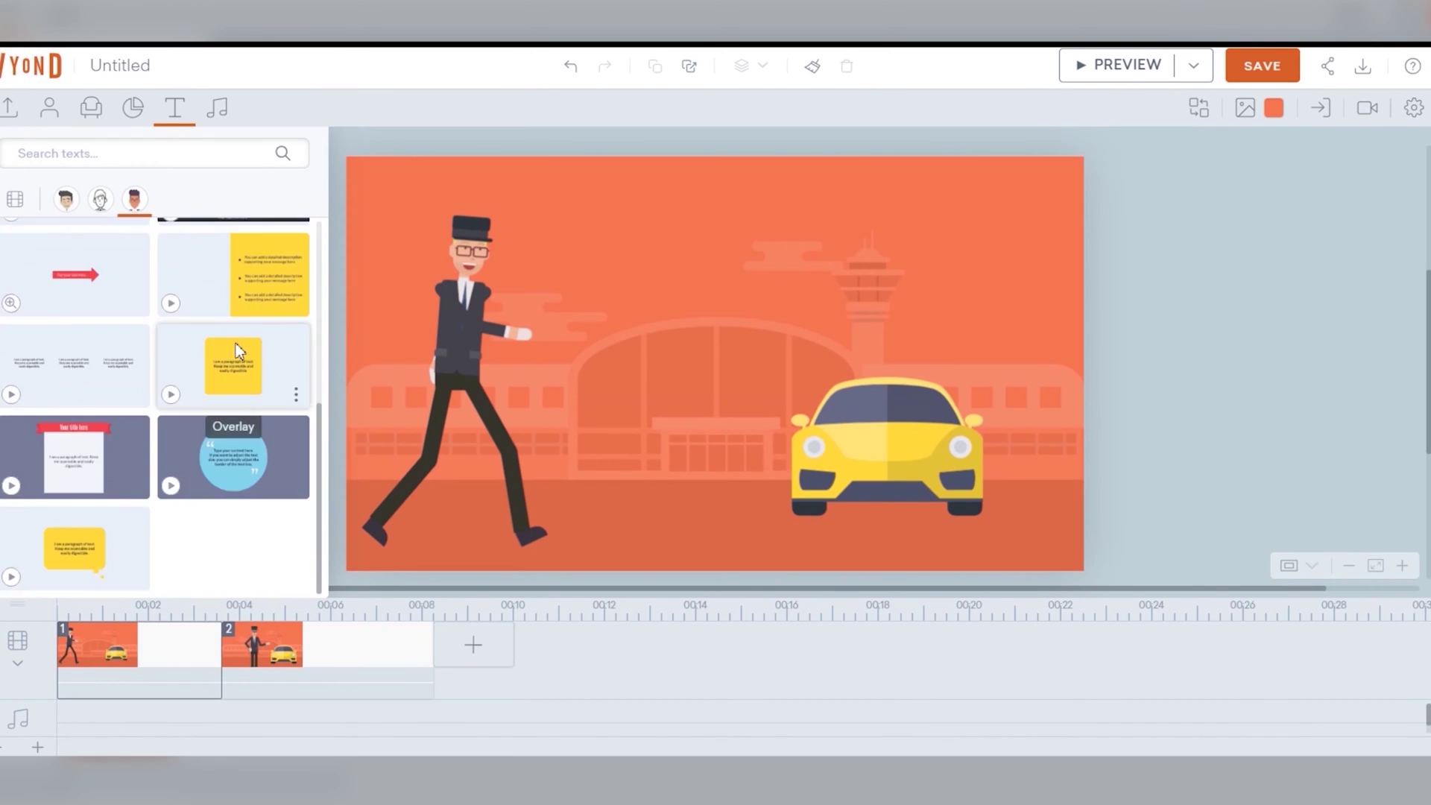
scroll(254, 318, "up", 5)
left_click(106, 272)
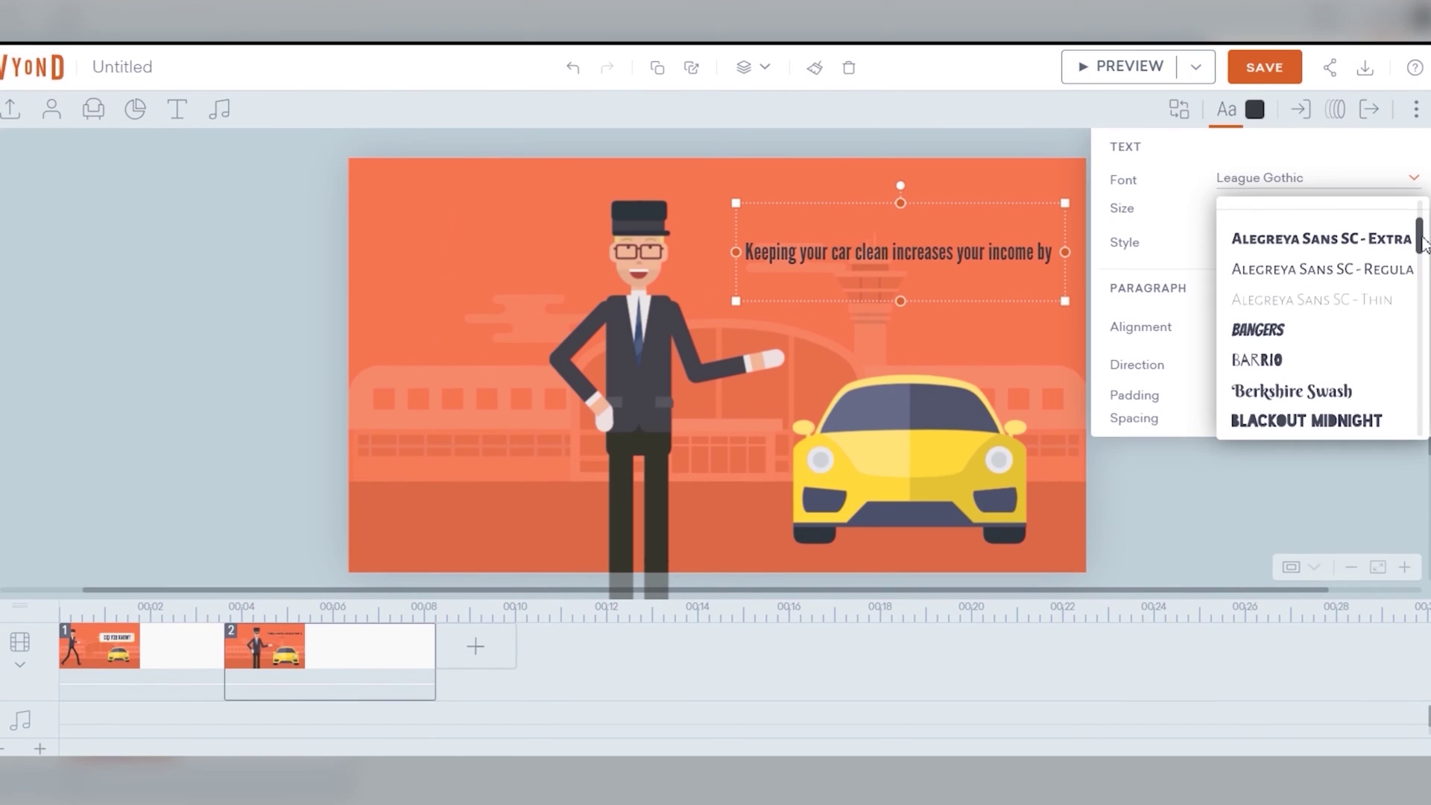
scroll(1423, 282, "down", 5)
scroll(1424, 281, "down", 5)
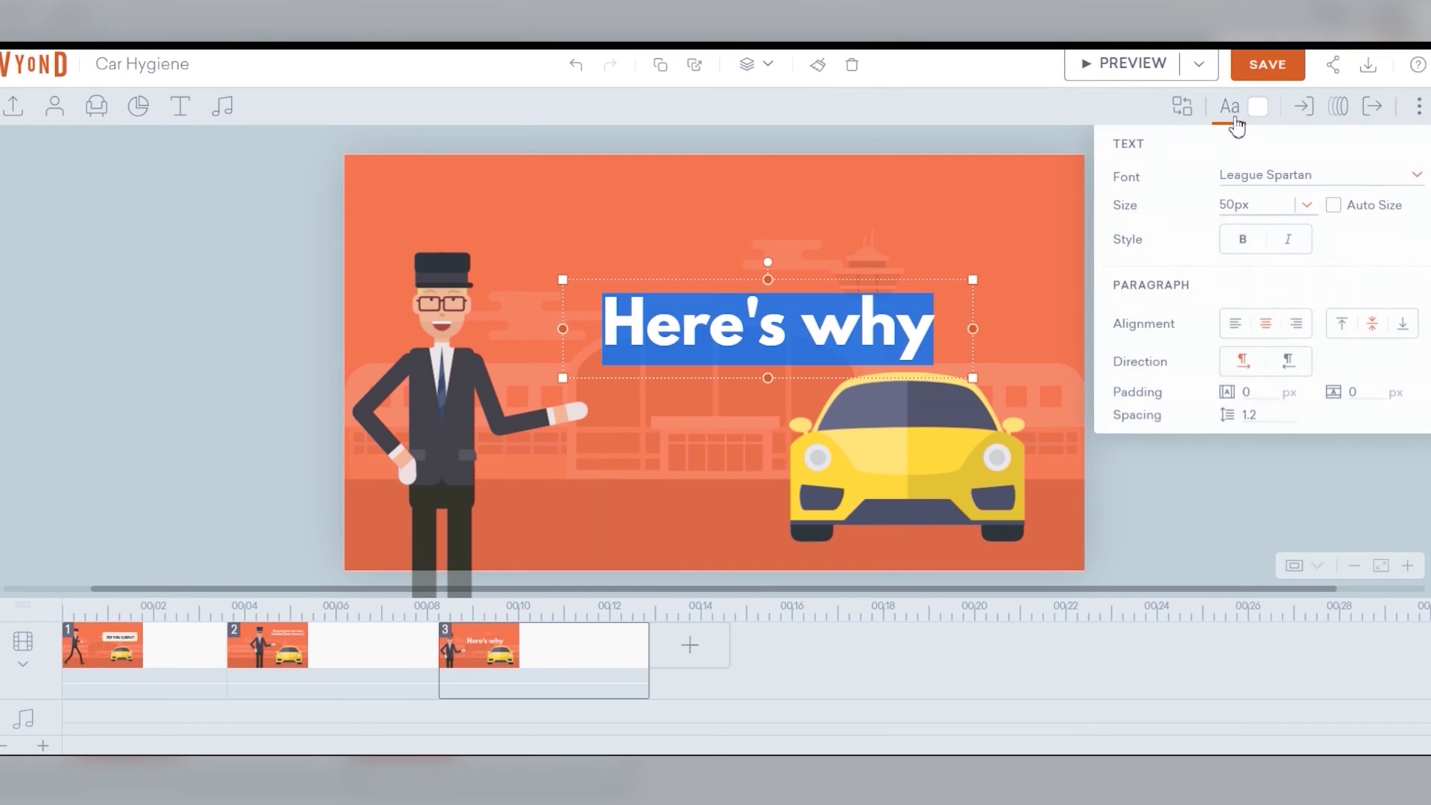
left_click(1228, 206)
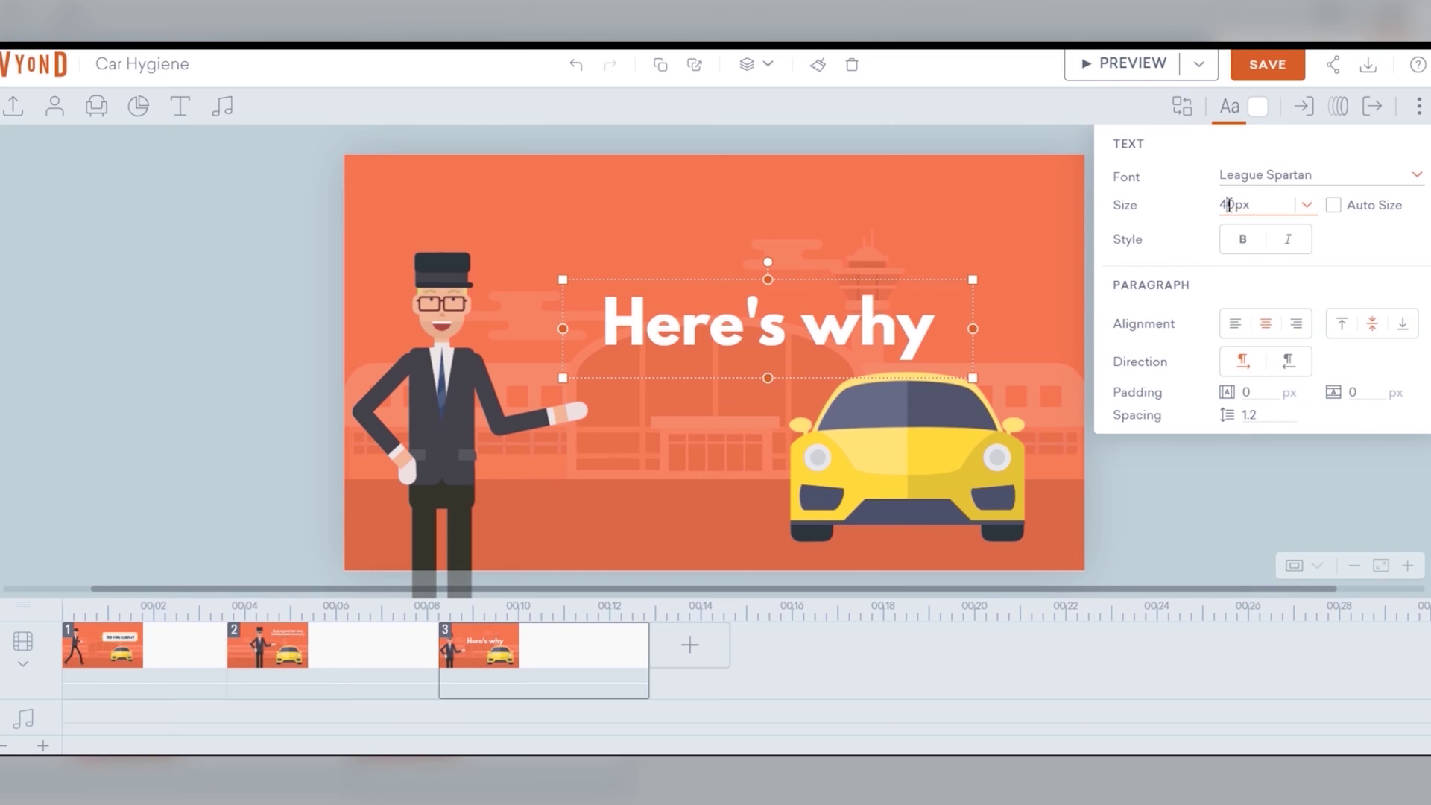
key("Return")
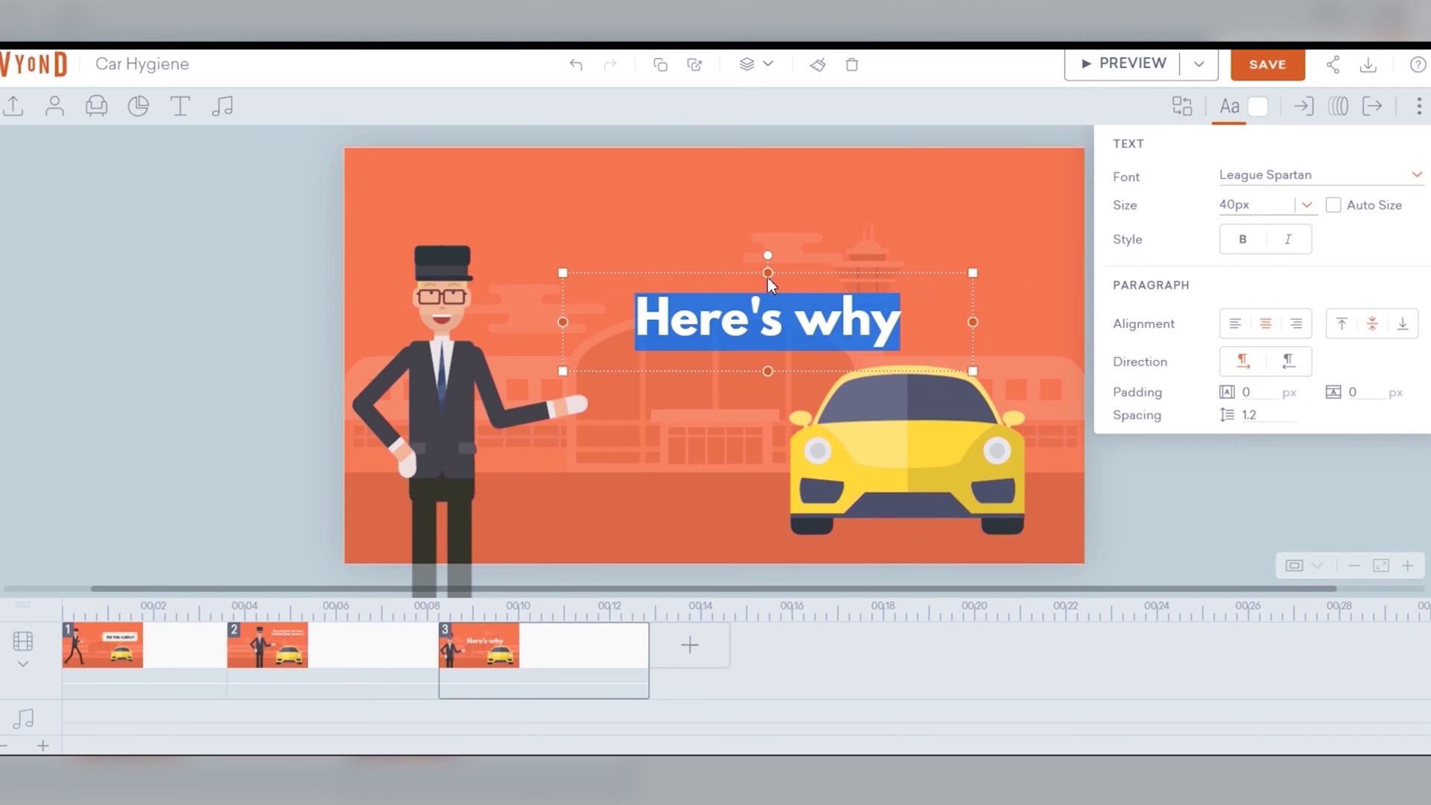
Step: Inspect the presenter character's available actions and entrance effect settings
left_click(419, 373)
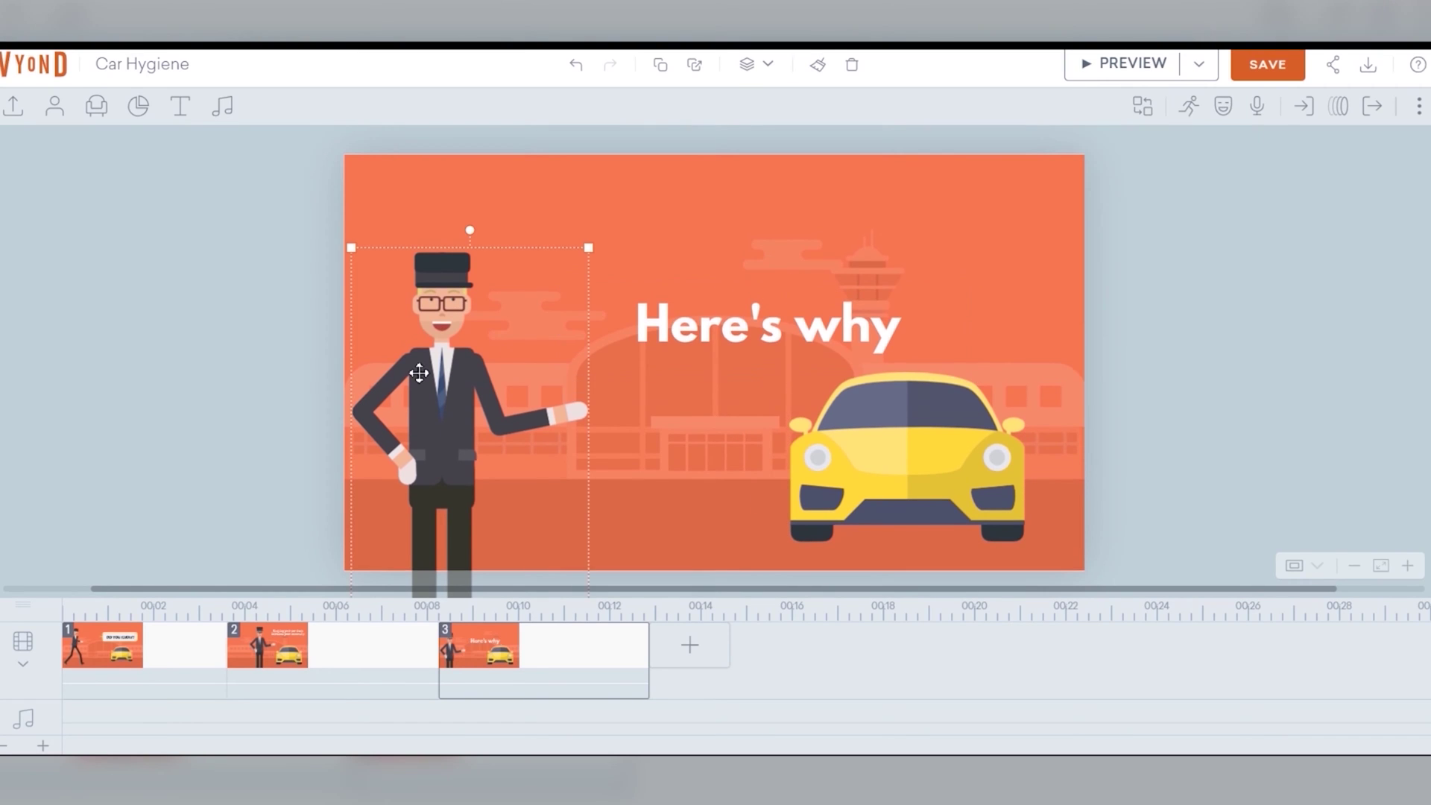
left_click(1192, 114)
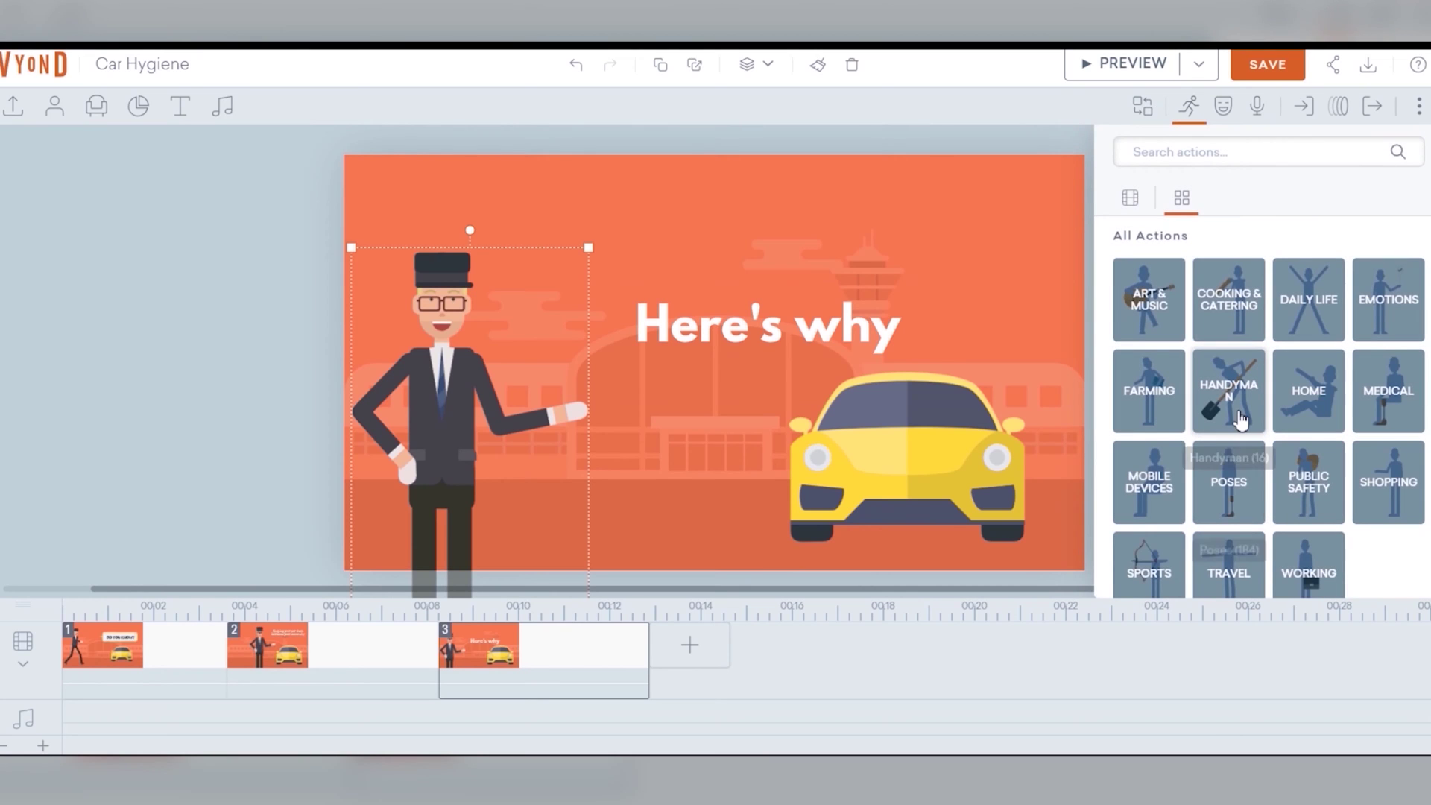
scroll(1241, 419, "down", 1)
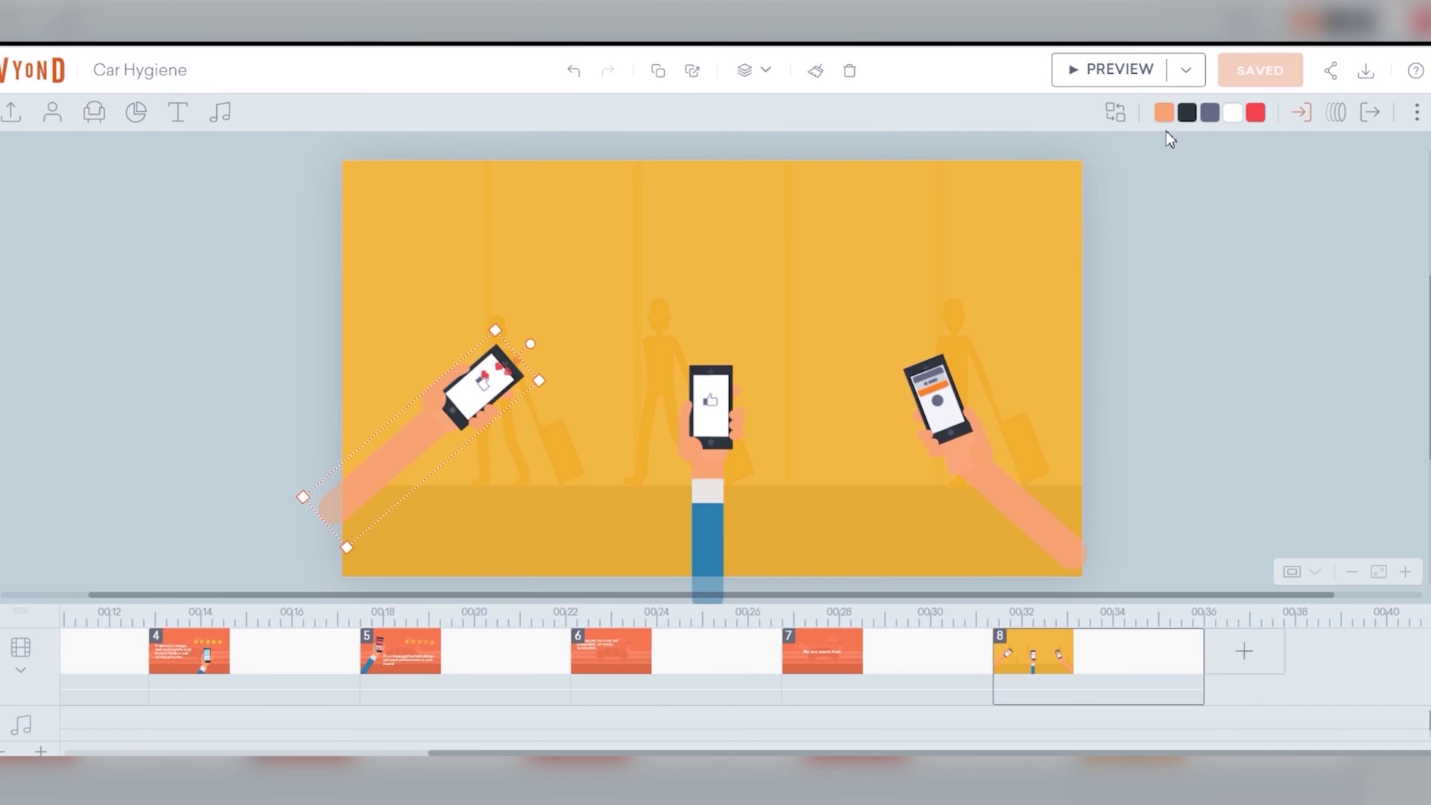
left_click(1301, 112)
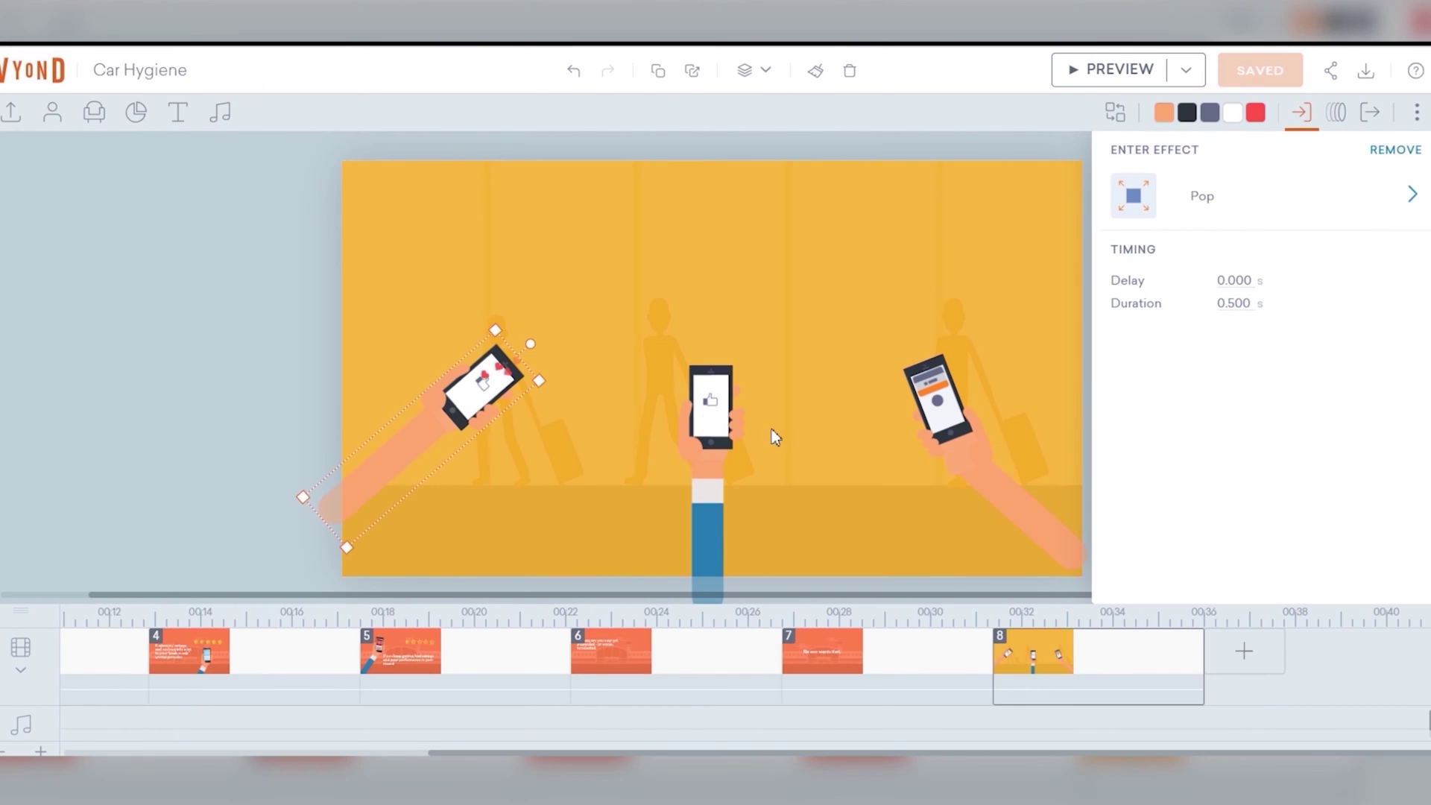
Step: Give the right phone-holding hand a Pop entrance effect and preview the scene
left_click(711, 462)
left_click(1231, 216)
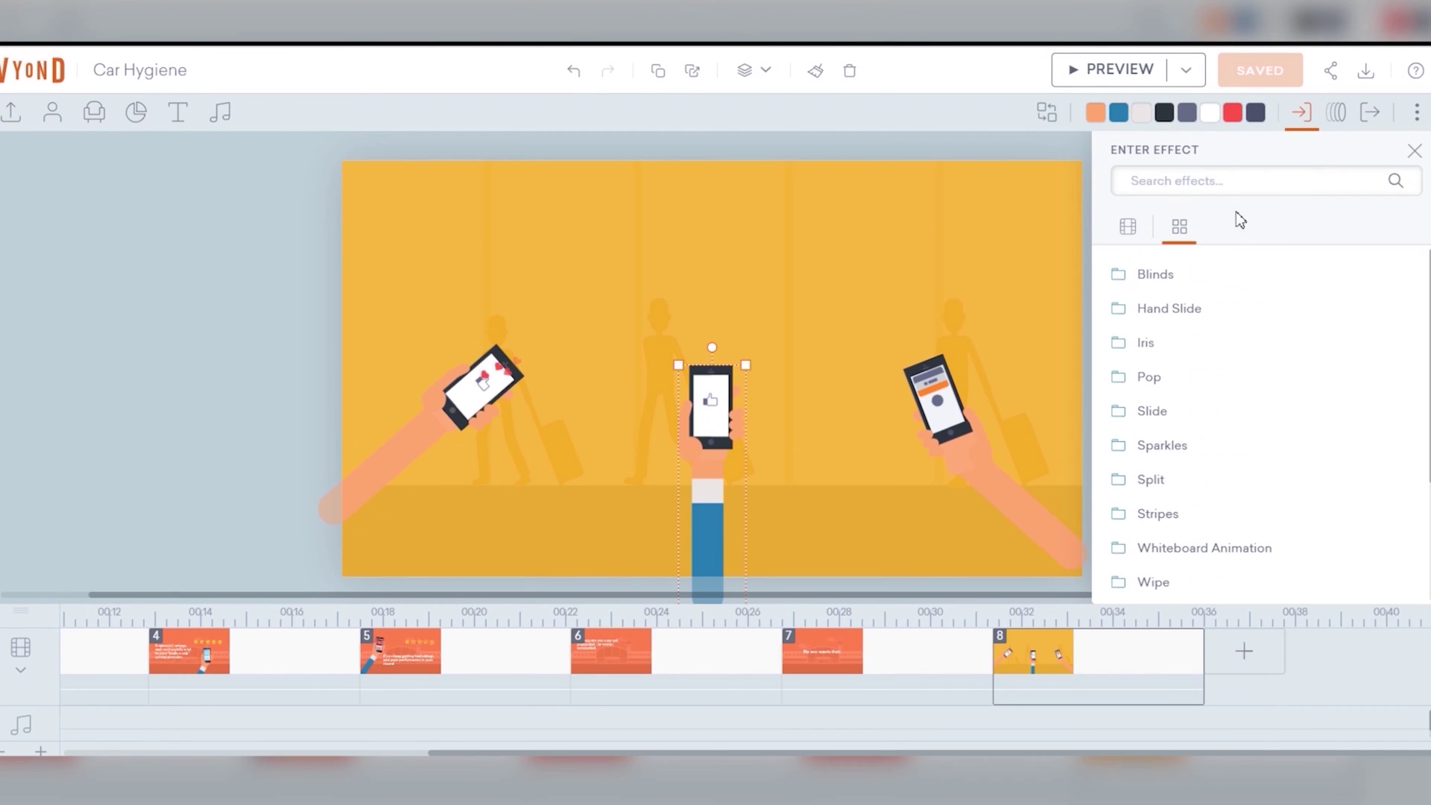
left_click(1406, 153)
left_click(937, 436)
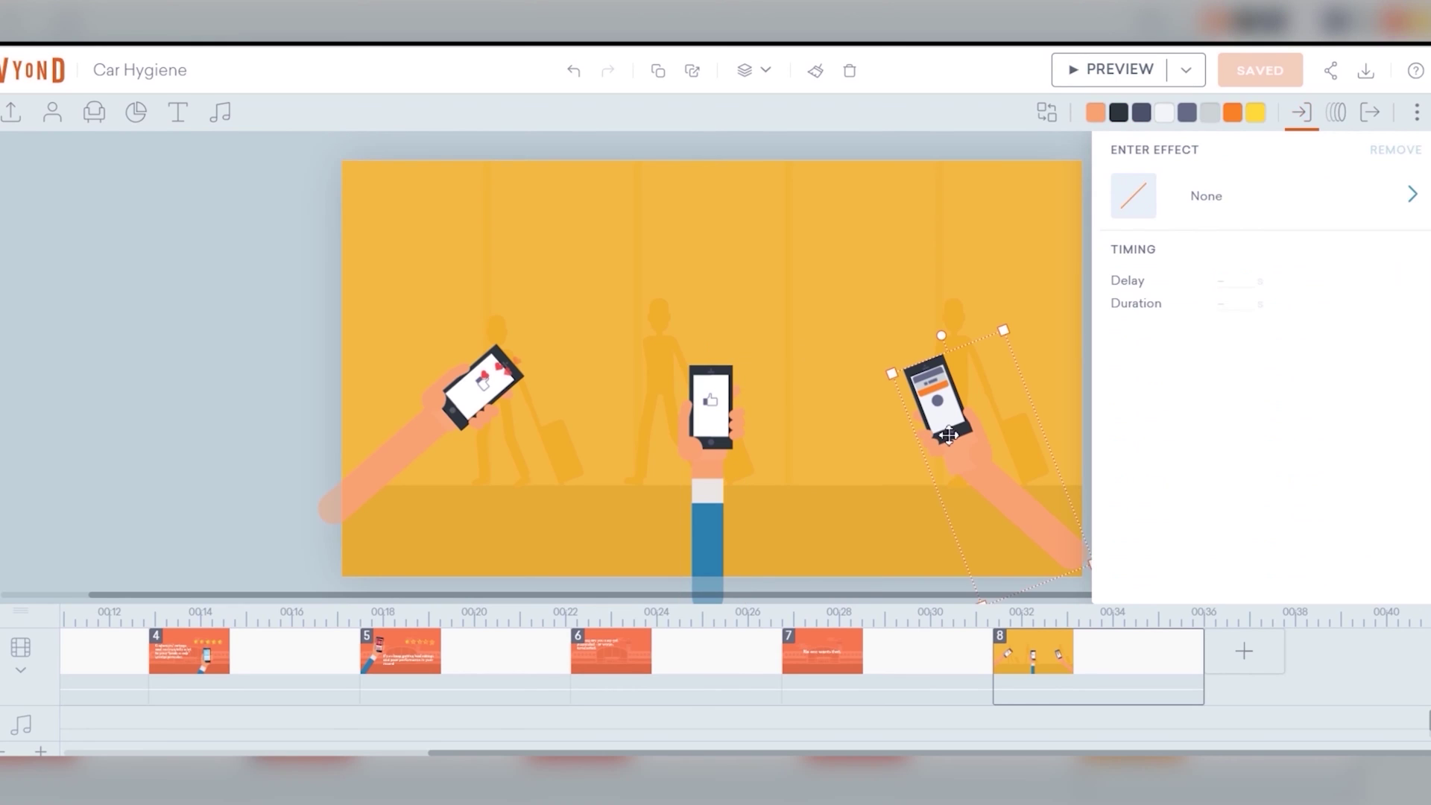
left_click(1218, 197)
left_click(1153, 375)
left_click(1189, 278)
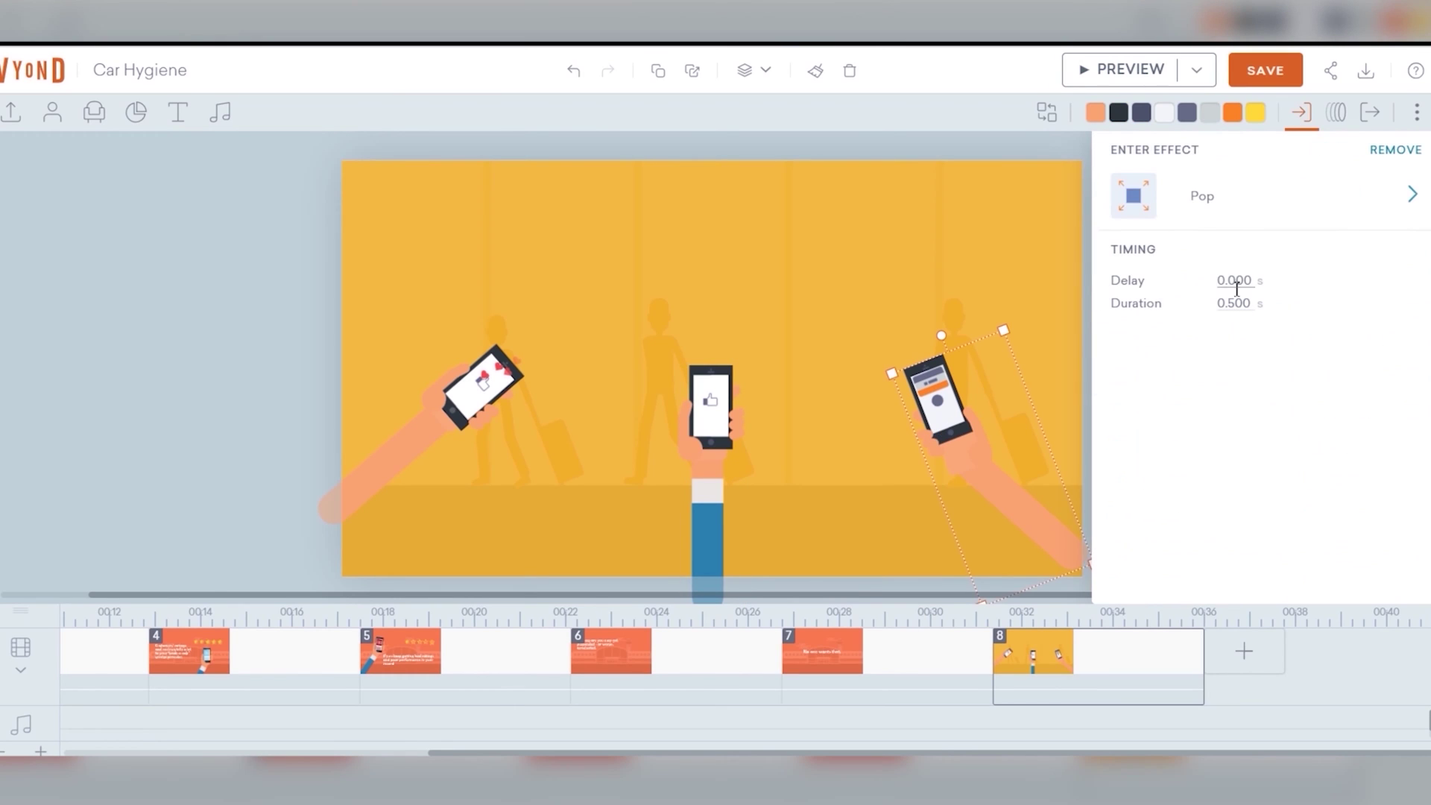
left_click(1019, 249)
left_click(1086, 78)
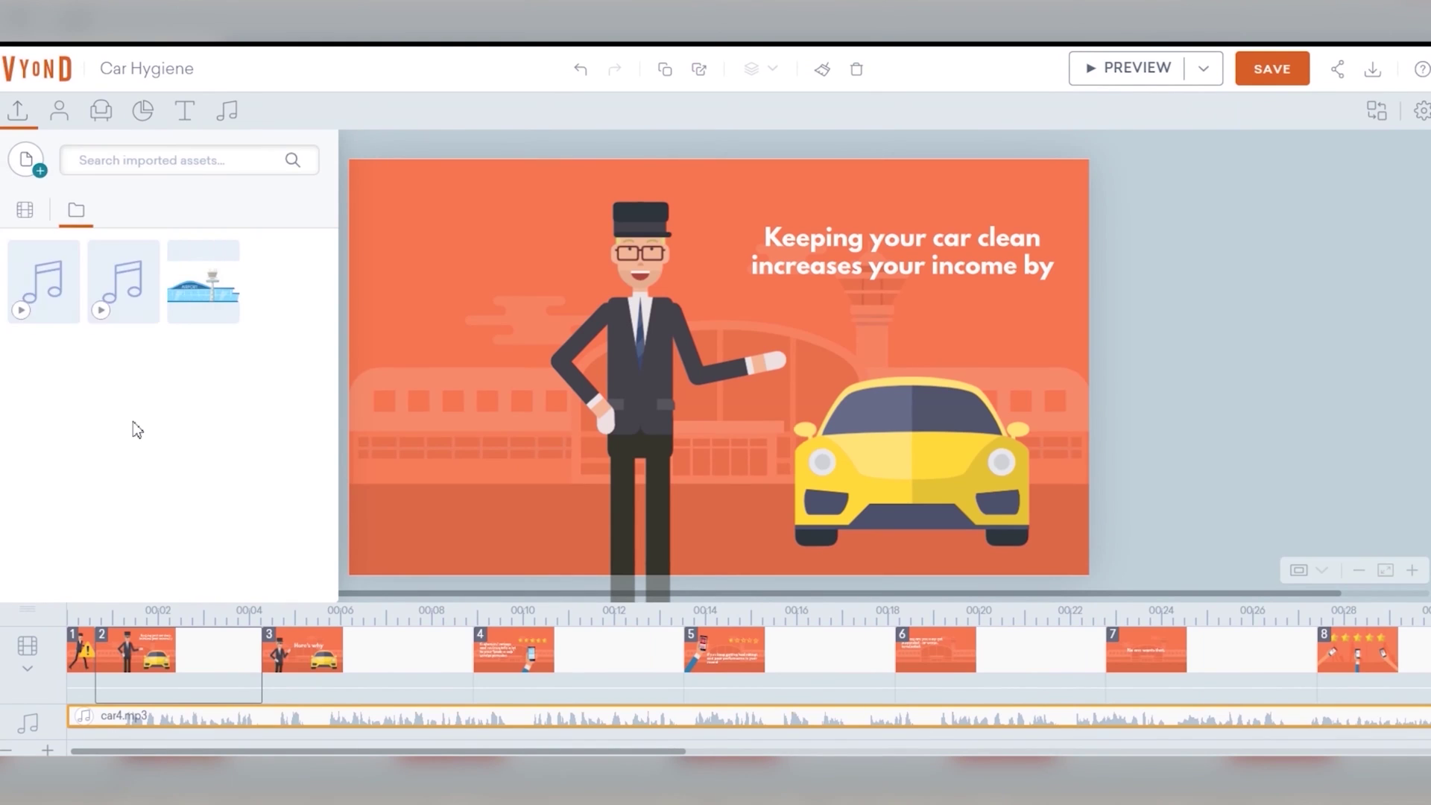
Step: Delete then restore the car4.mp3 soundtrack, return to scene 1, and shift the clip along the timeline
left_click(202, 731)
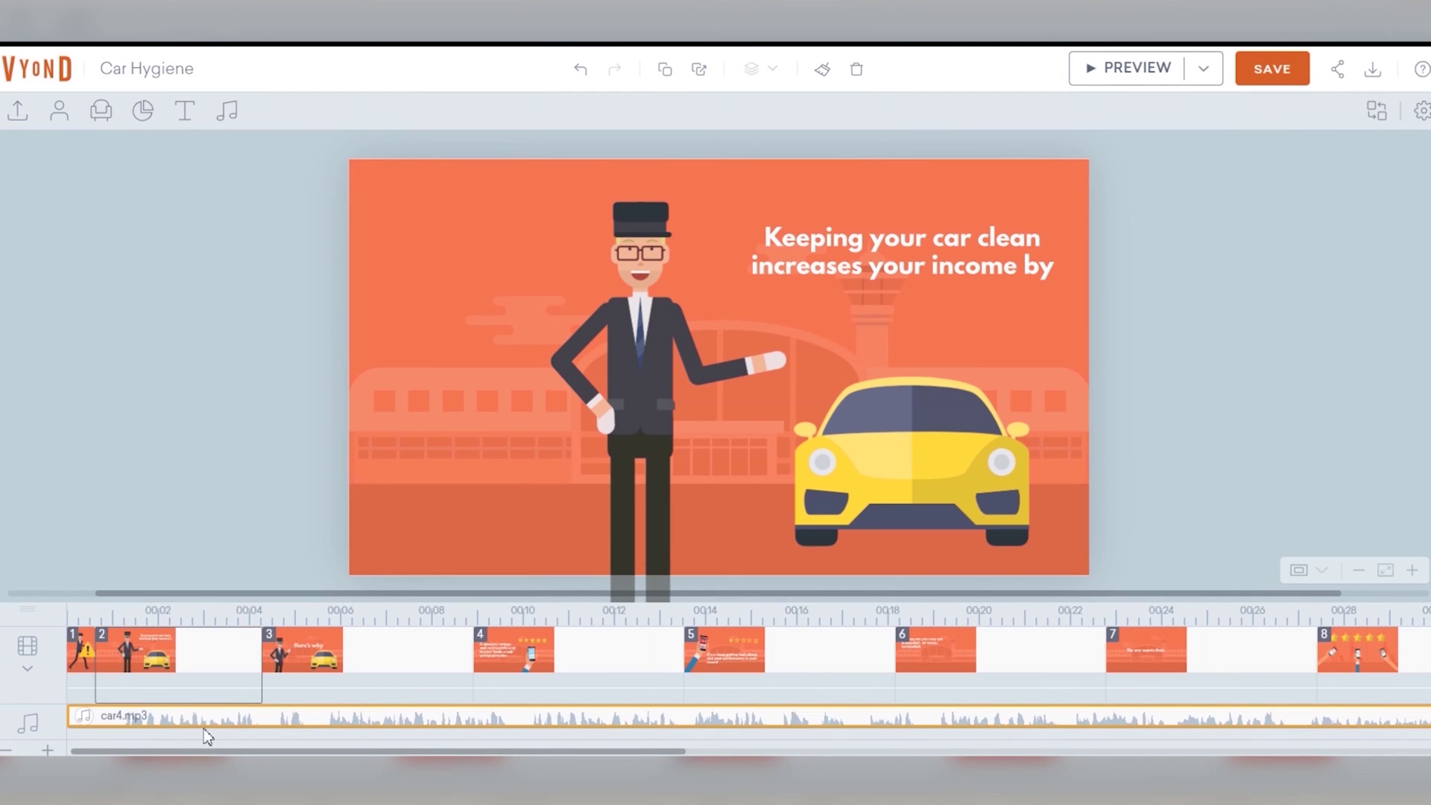
right_click(270, 722)
left_click(282, 691)
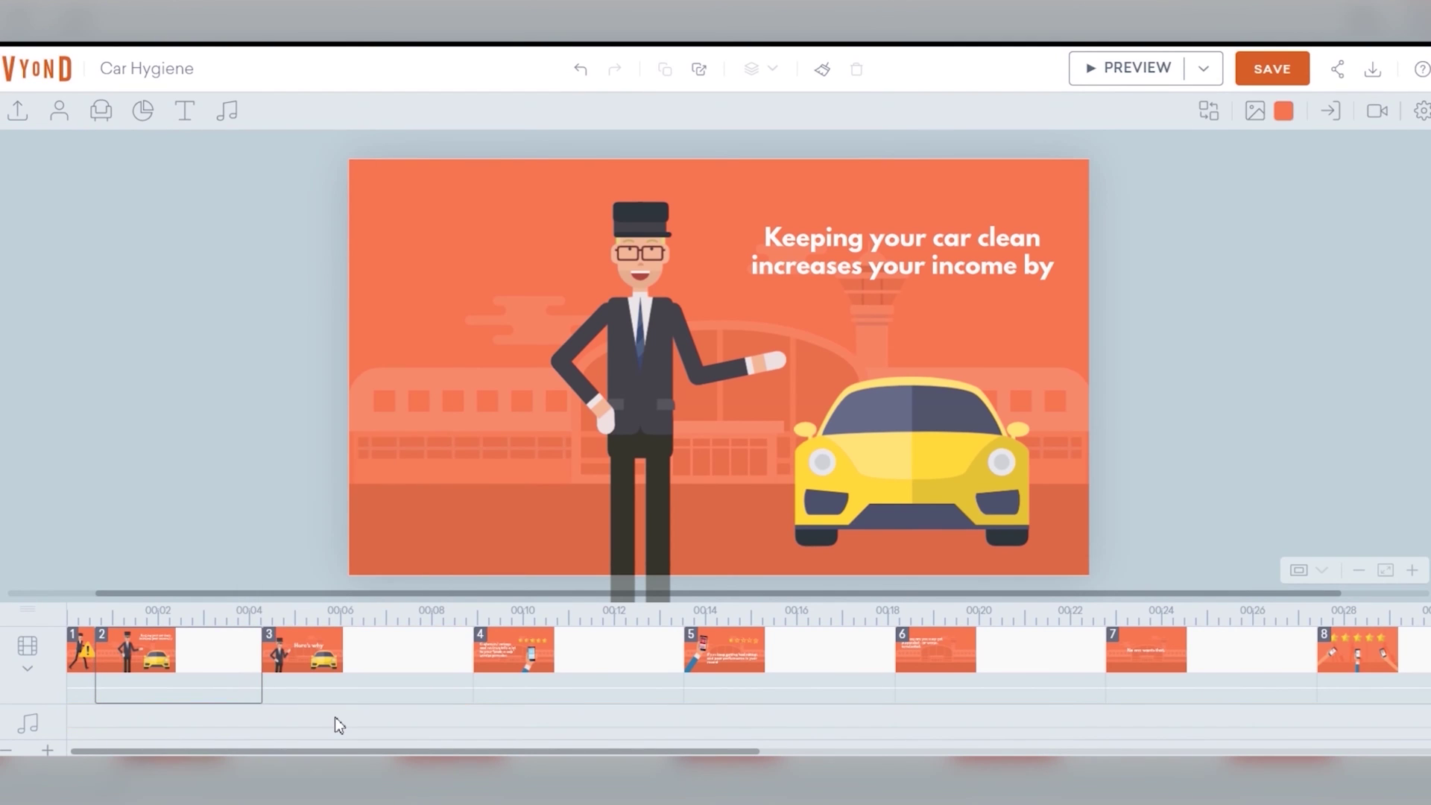
key("ctrl+z")
left_click(80, 675)
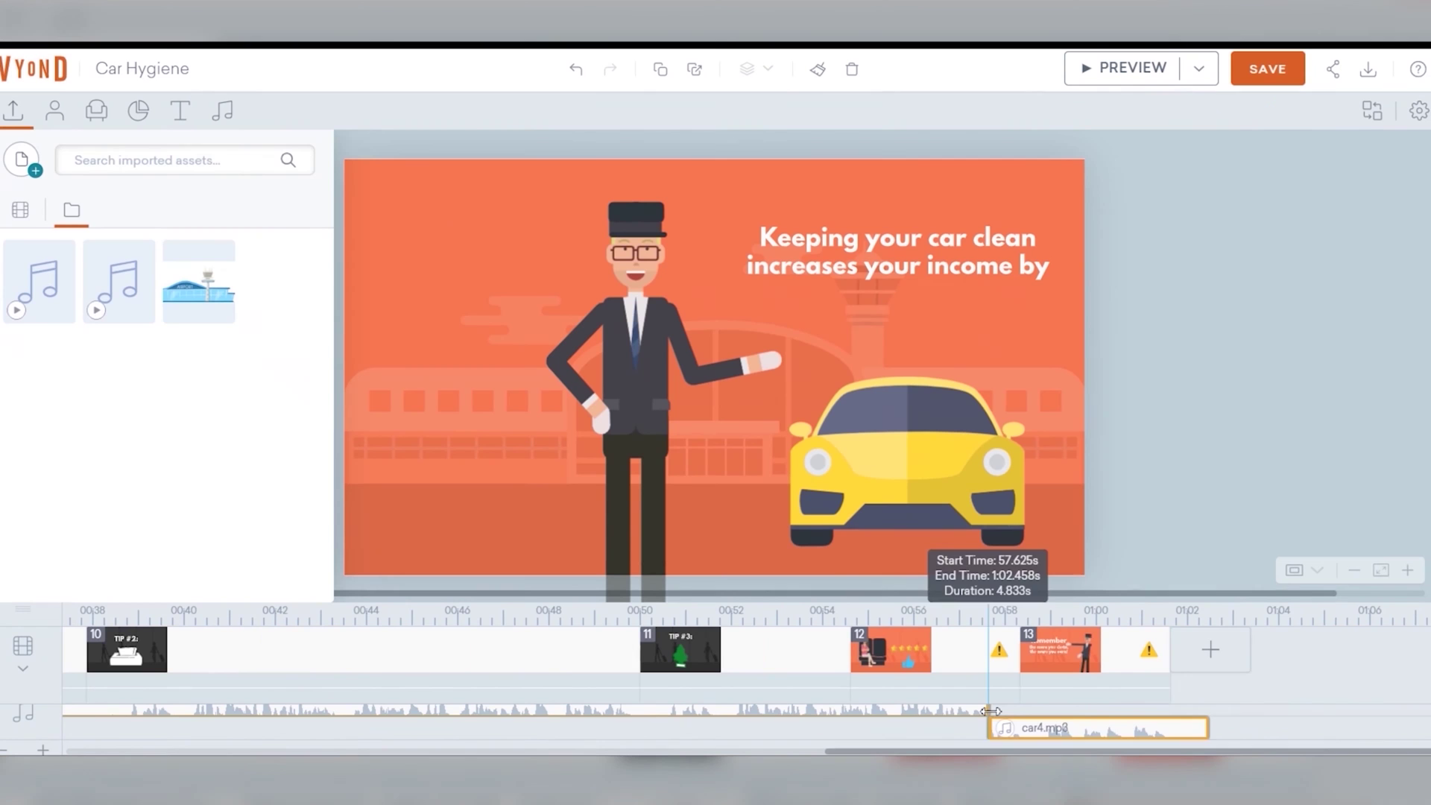
left_click_drag(1069, 734, 1107, 740)
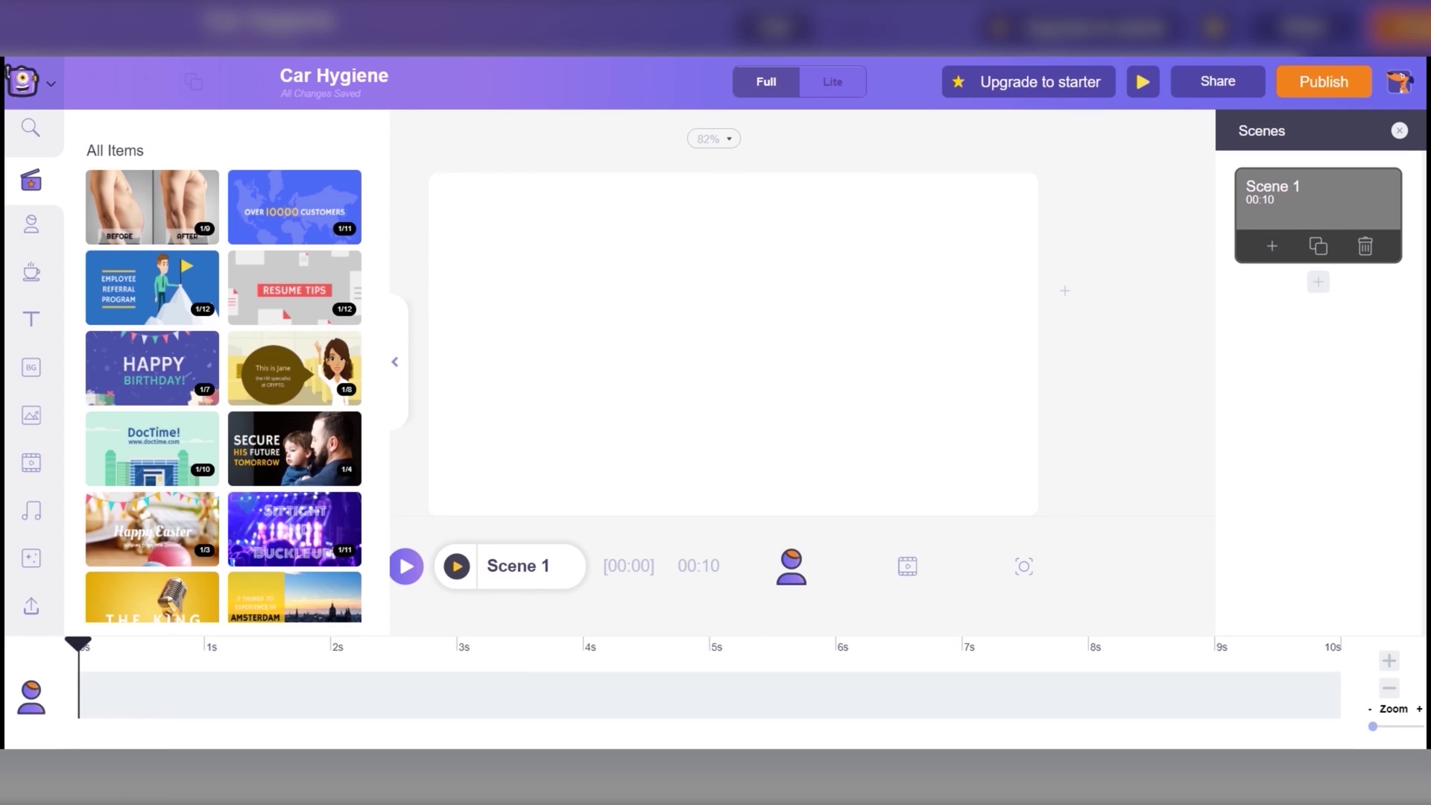
Step: Confirm the 'Car Hygiene' project title and switch the background filter from Travel to City
left_click(402, 74)
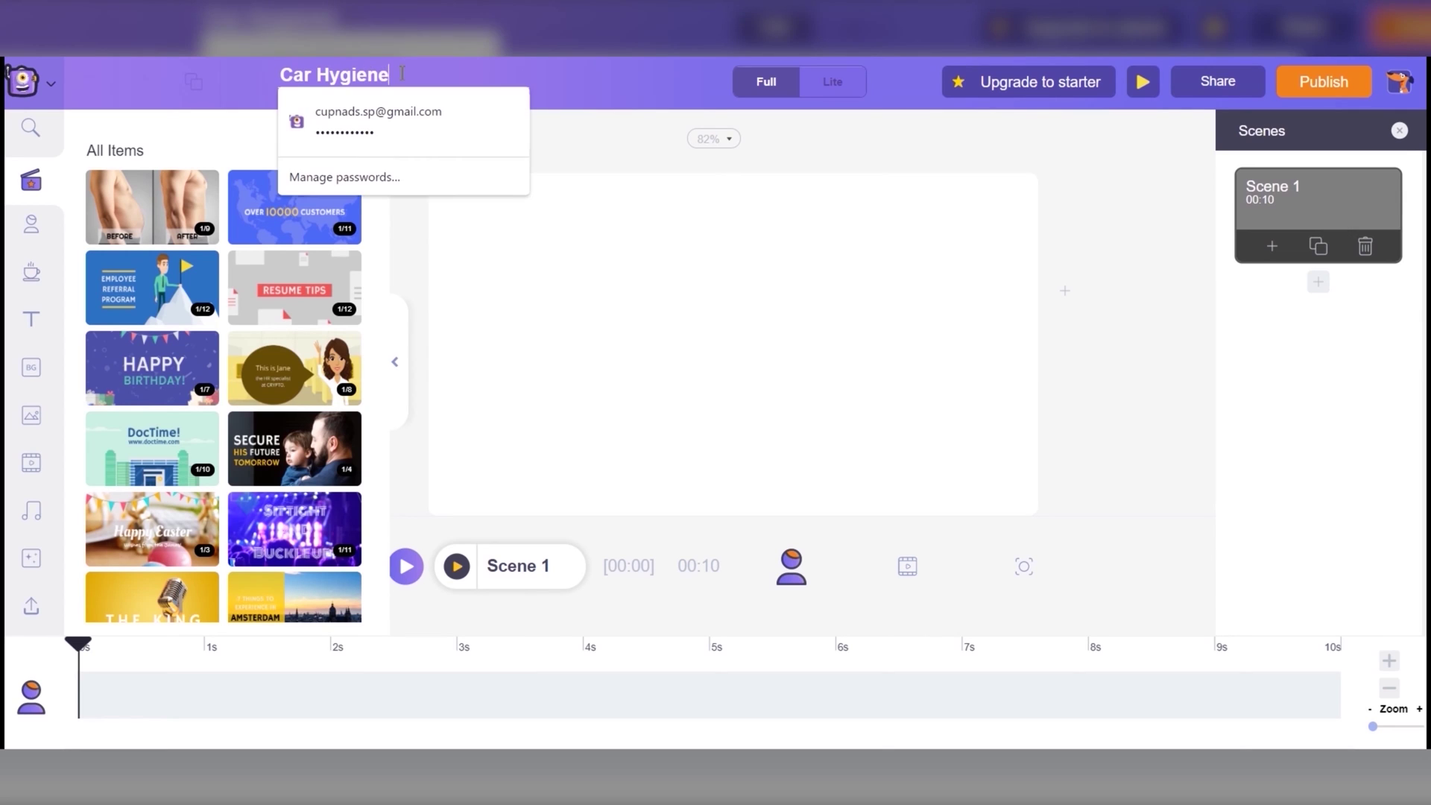
left_click(852, 142)
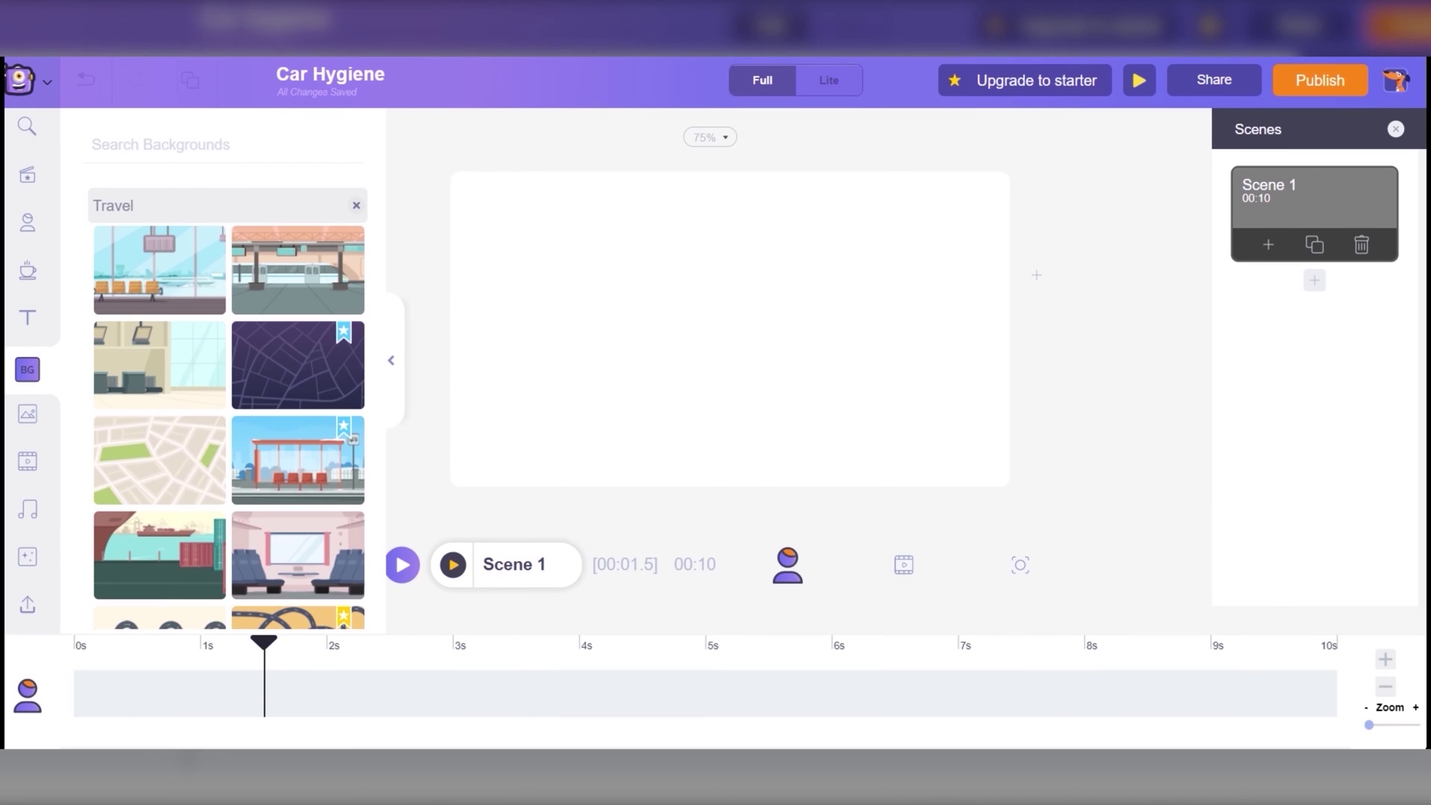
left_click(354, 209)
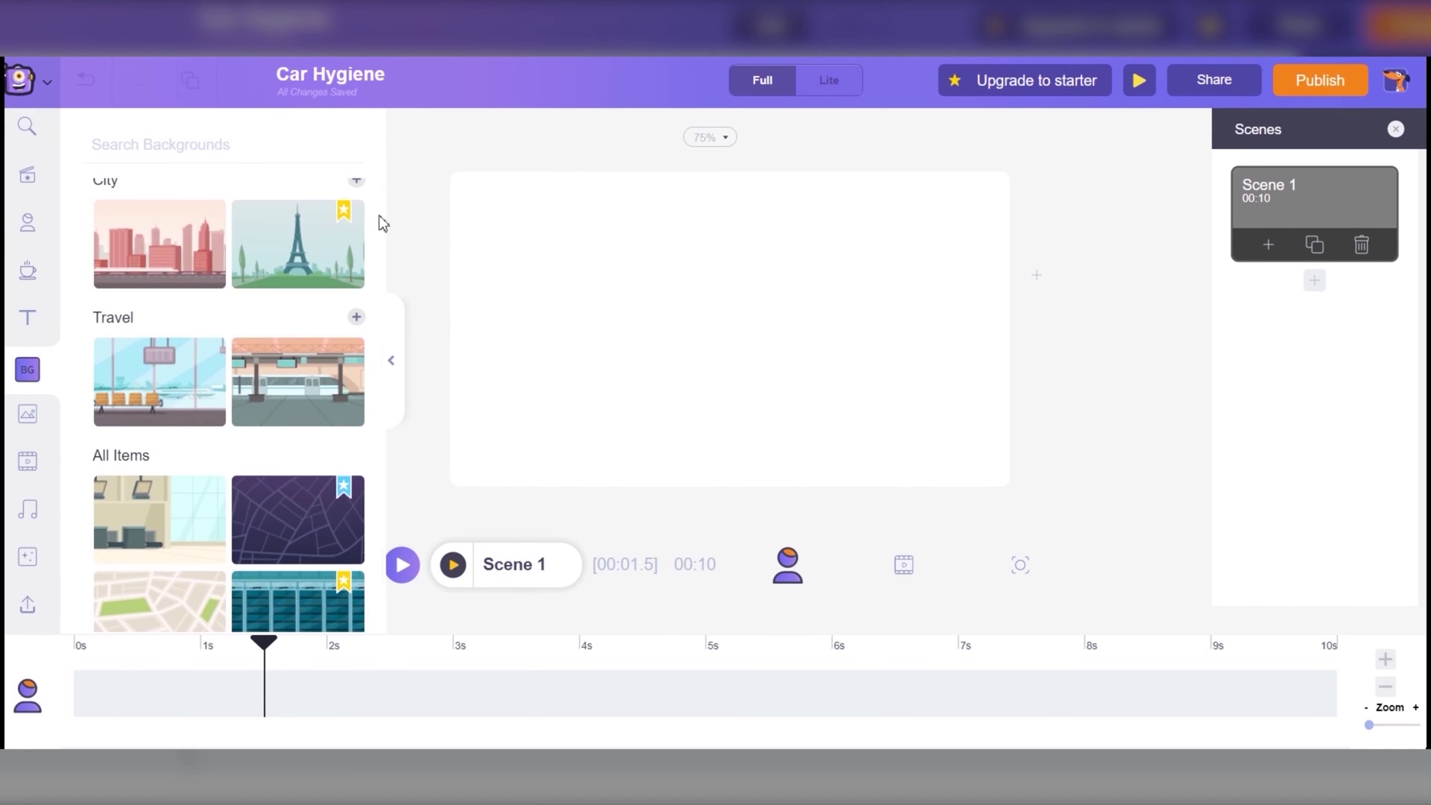
scroll(237, 455, "up", 4)
scroll(237, 456, "down", 1)
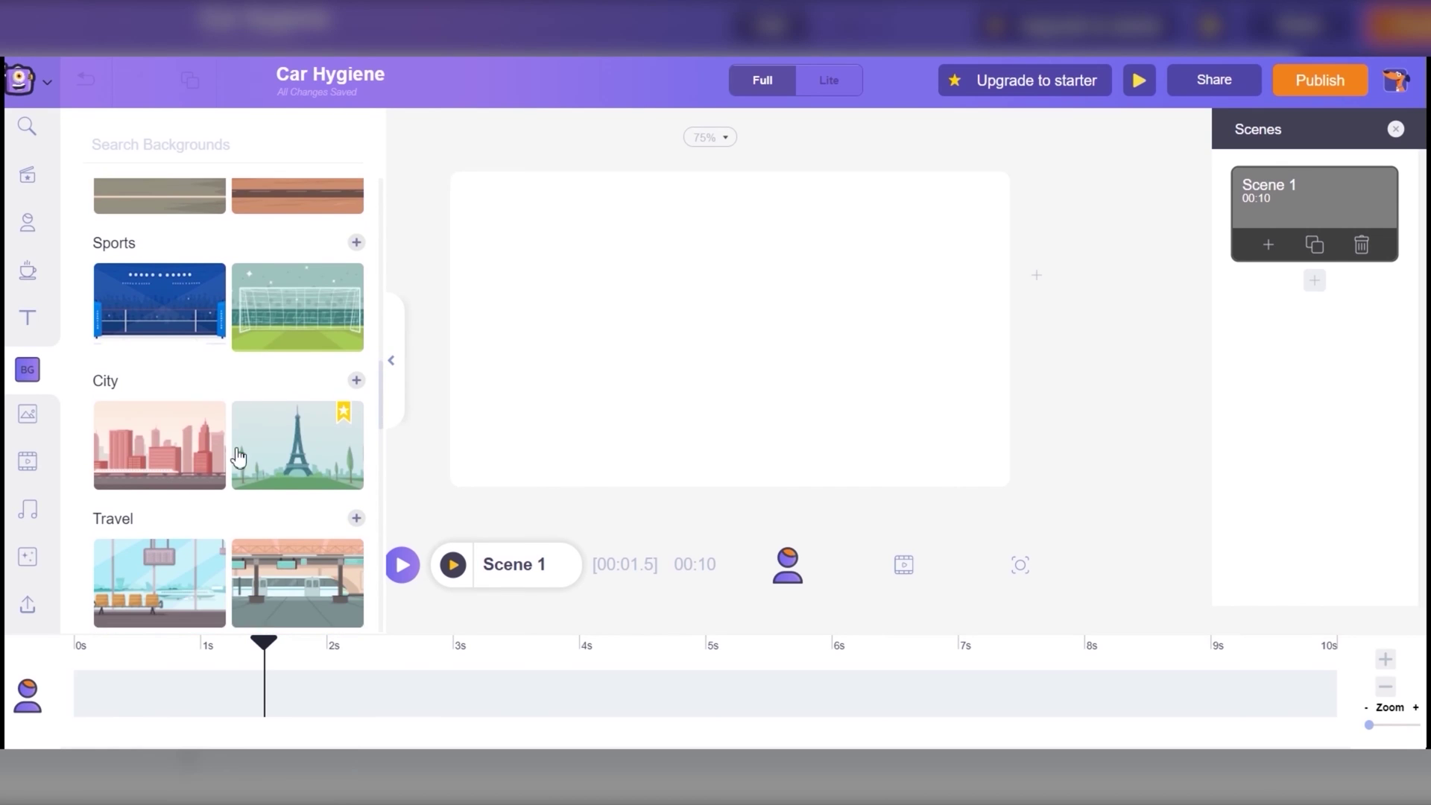
left_click(357, 366)
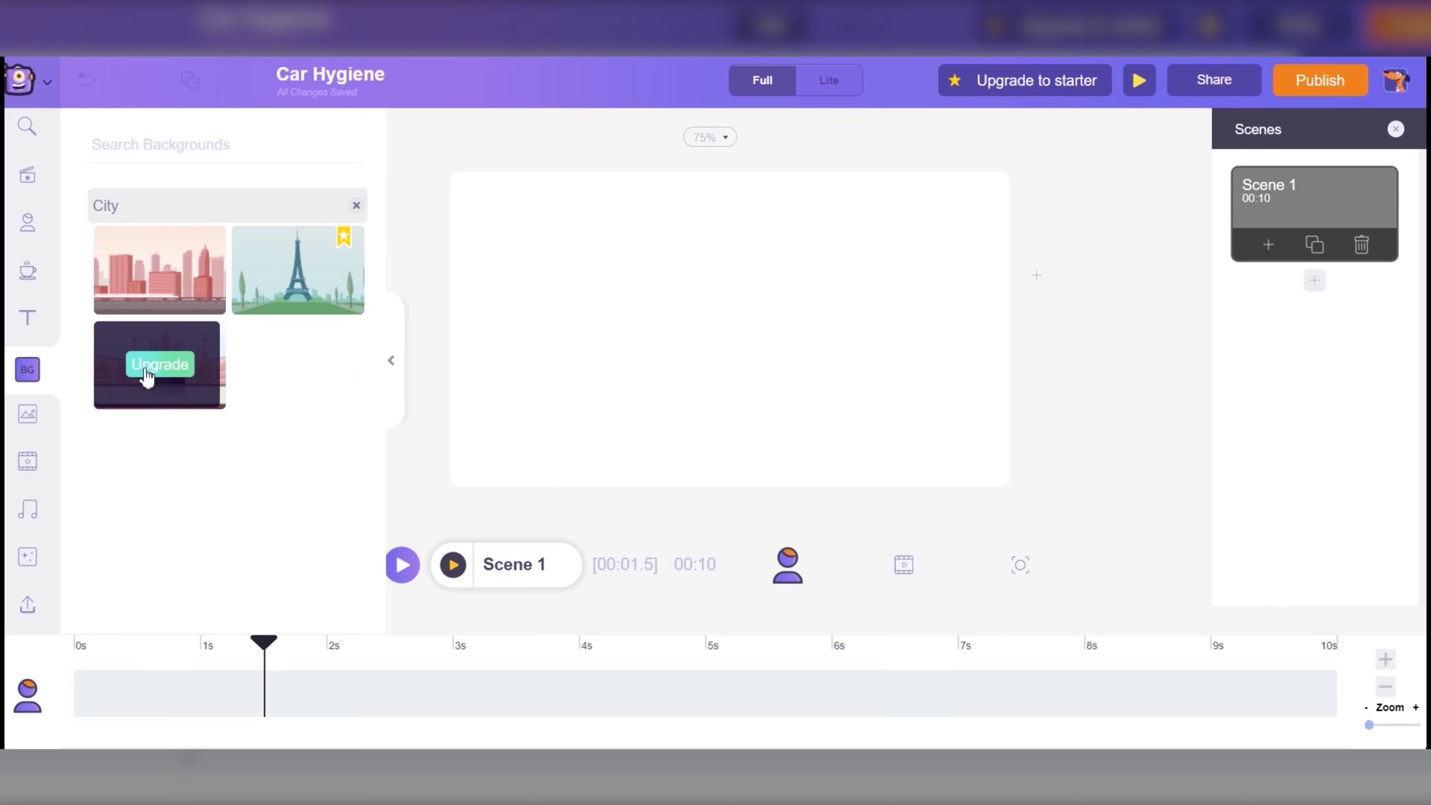
Step: Apply the city skyline background and place the red car down on the road
left_click(169, 274)
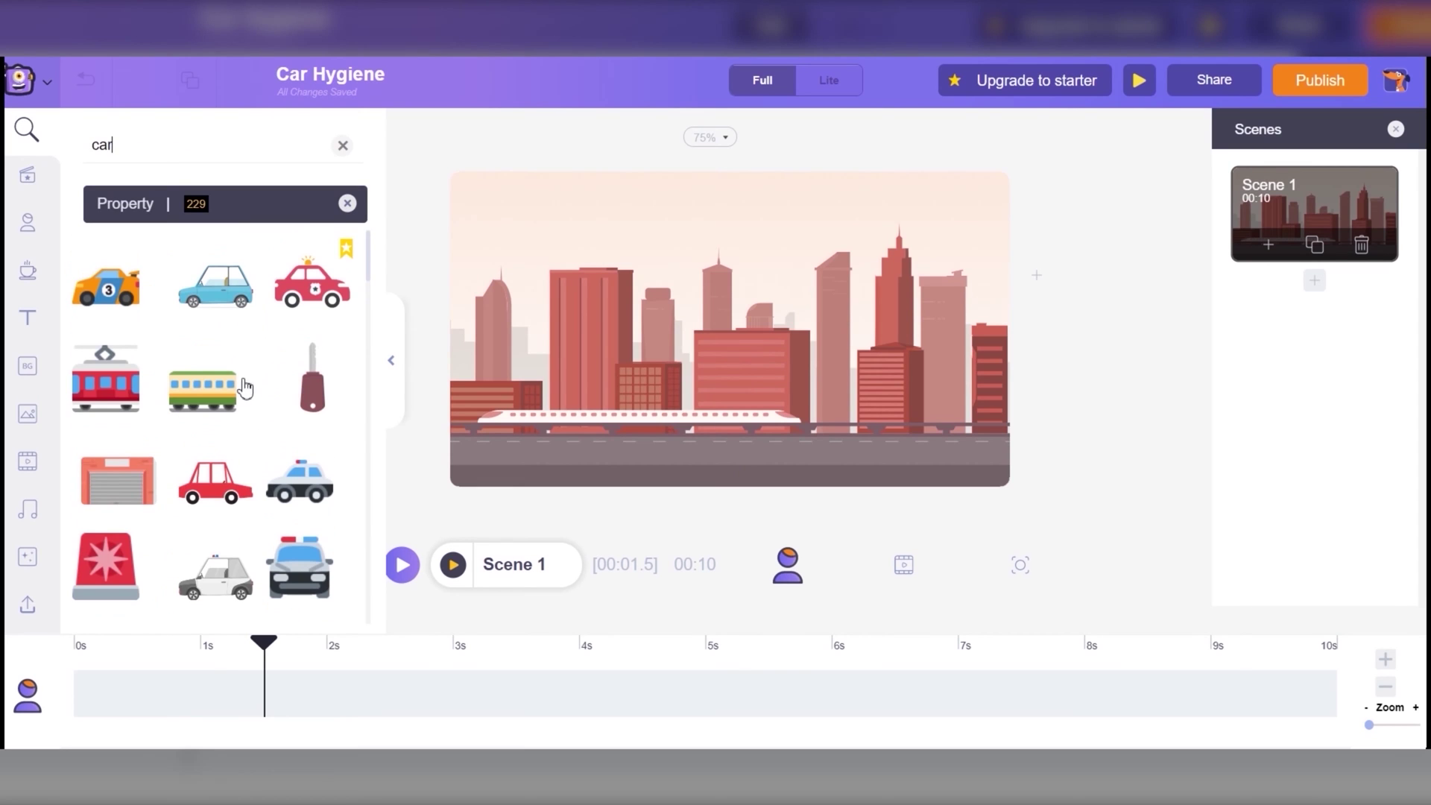
left_click(228, 494)
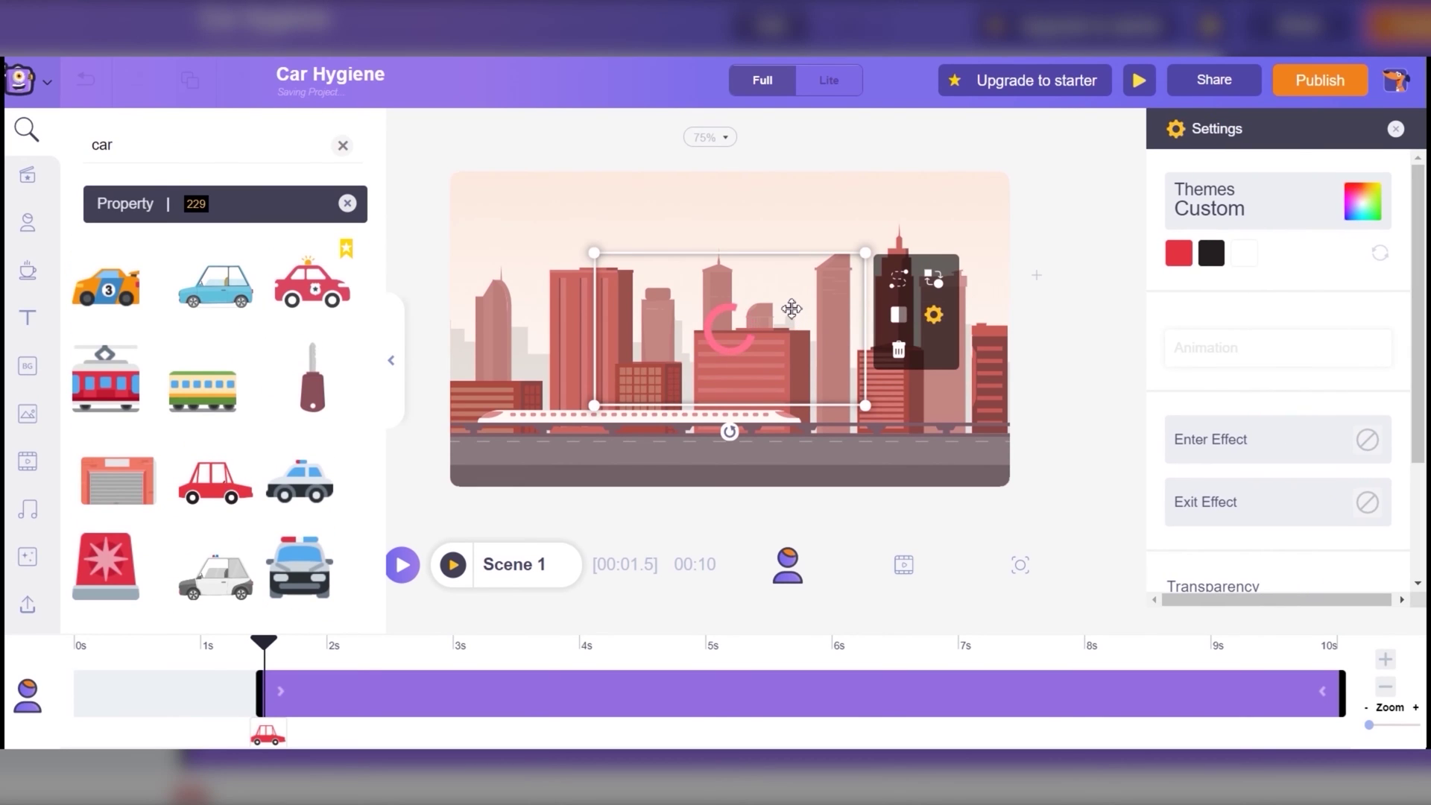
left_click_drag(744, 326, 635, 398)
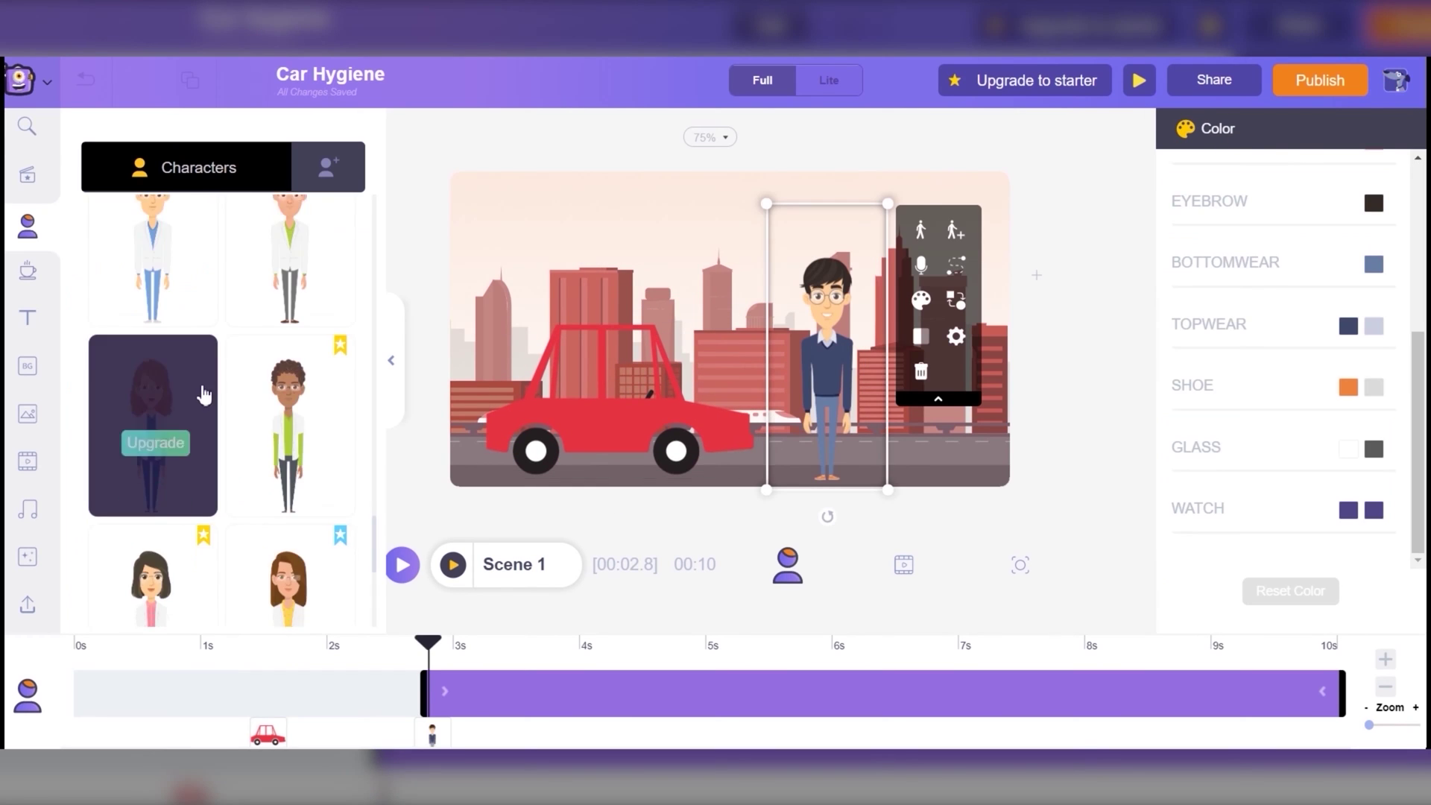
Step: Recolour the man's sweater black and his trousers dark grey, leaving the glasses unchanged
scroll(1237, 388, "up", 5)
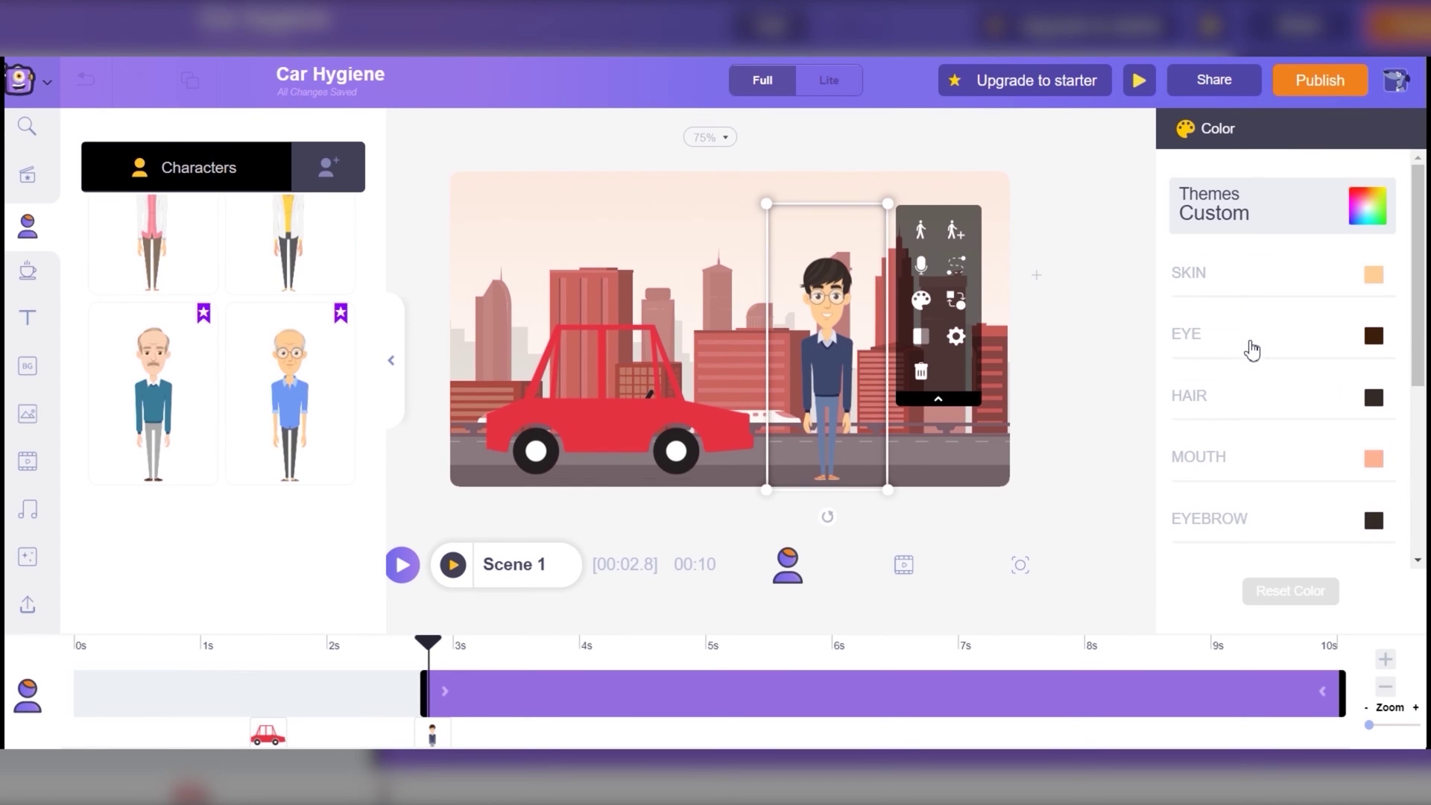
scroll(1373, 339, "down", 5)
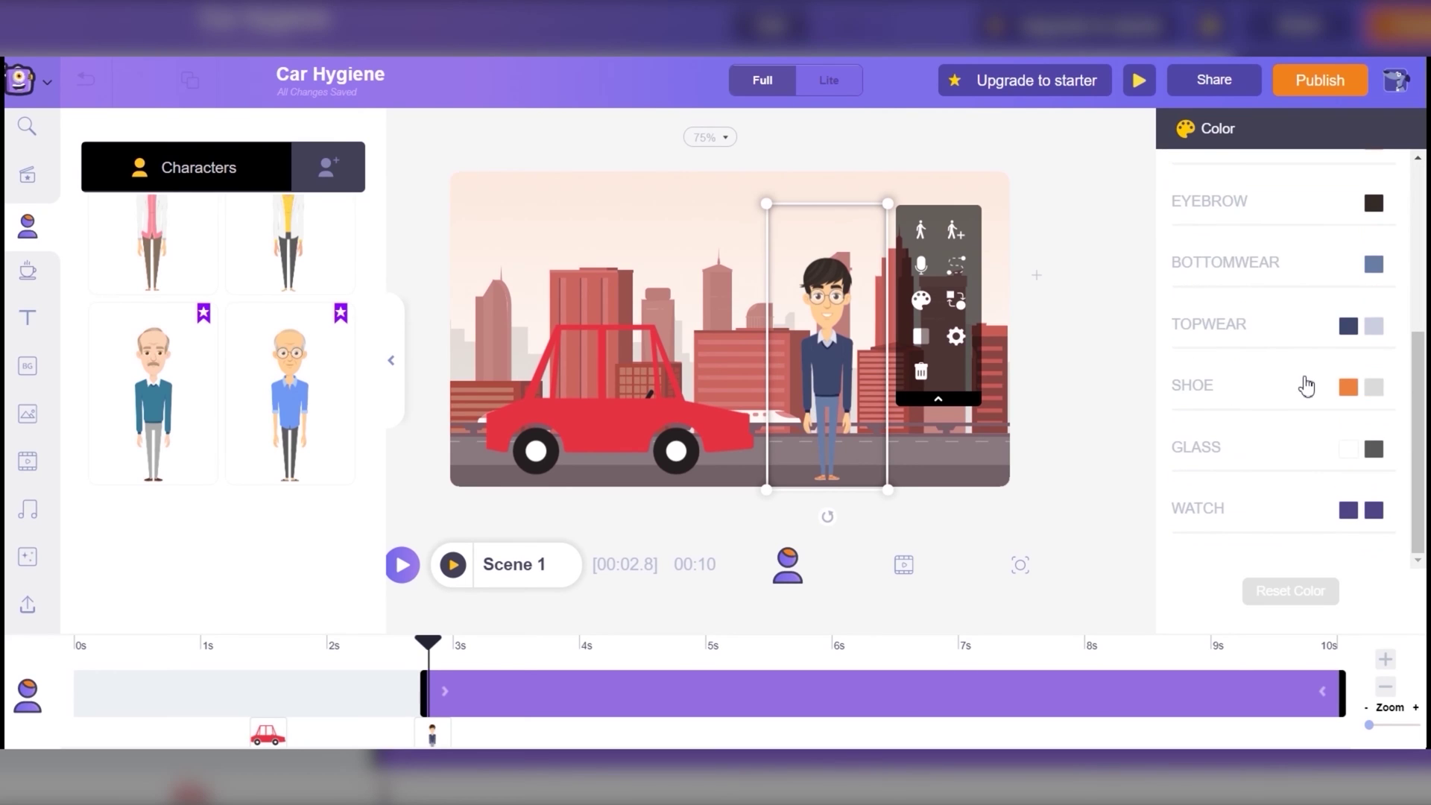
left_click(1372, 451)
left_click(1244, 477)
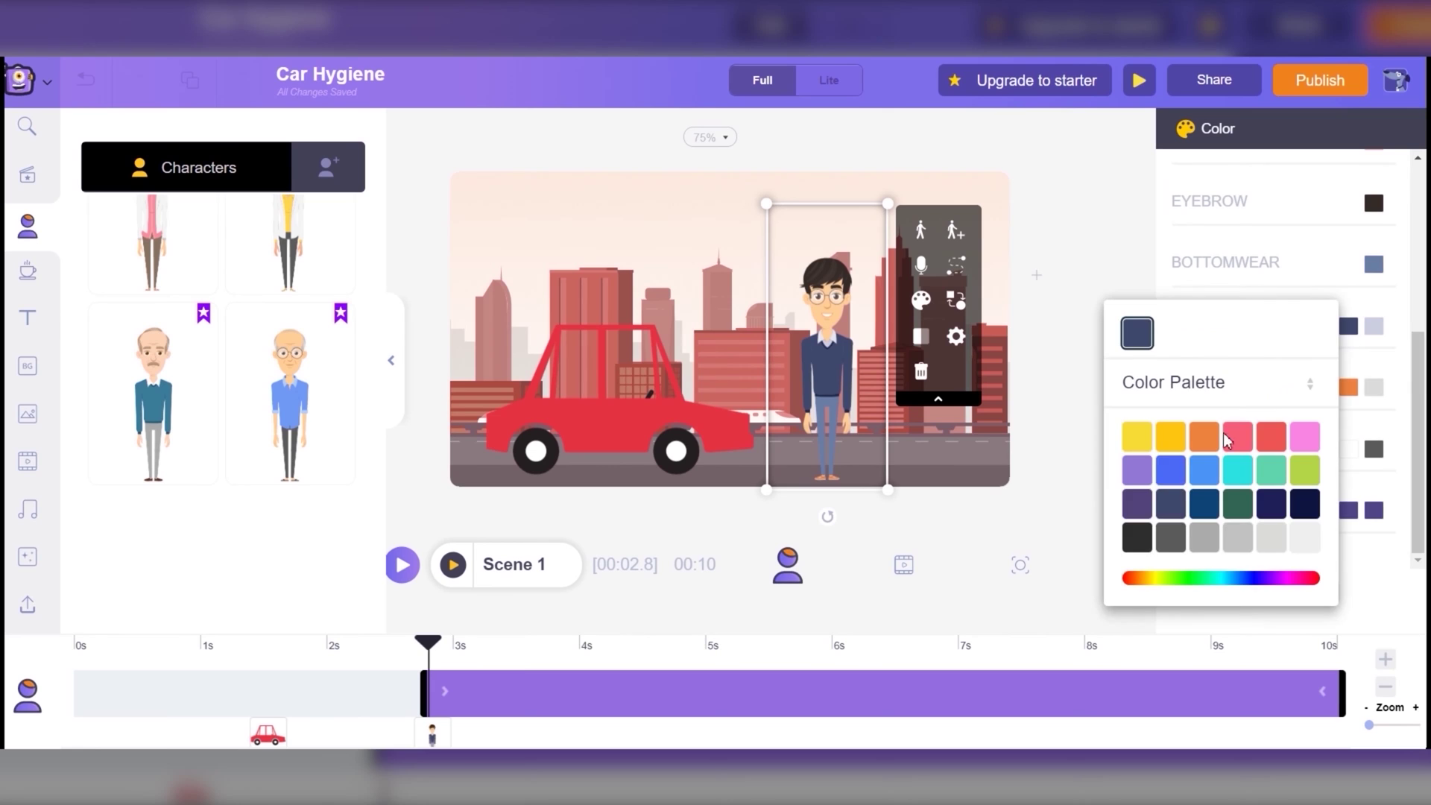
left_click(1134, 538)
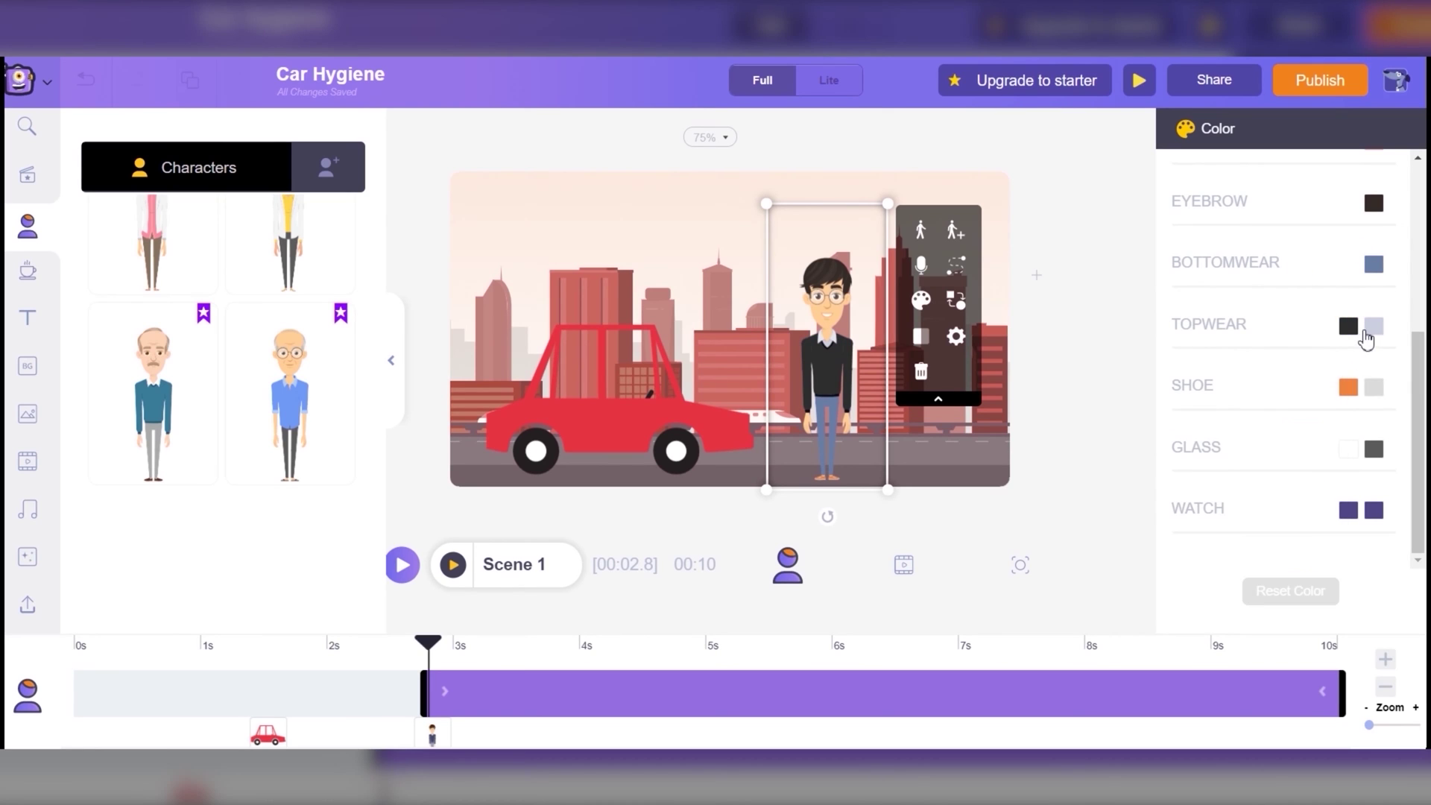
left_click(1373, 264)
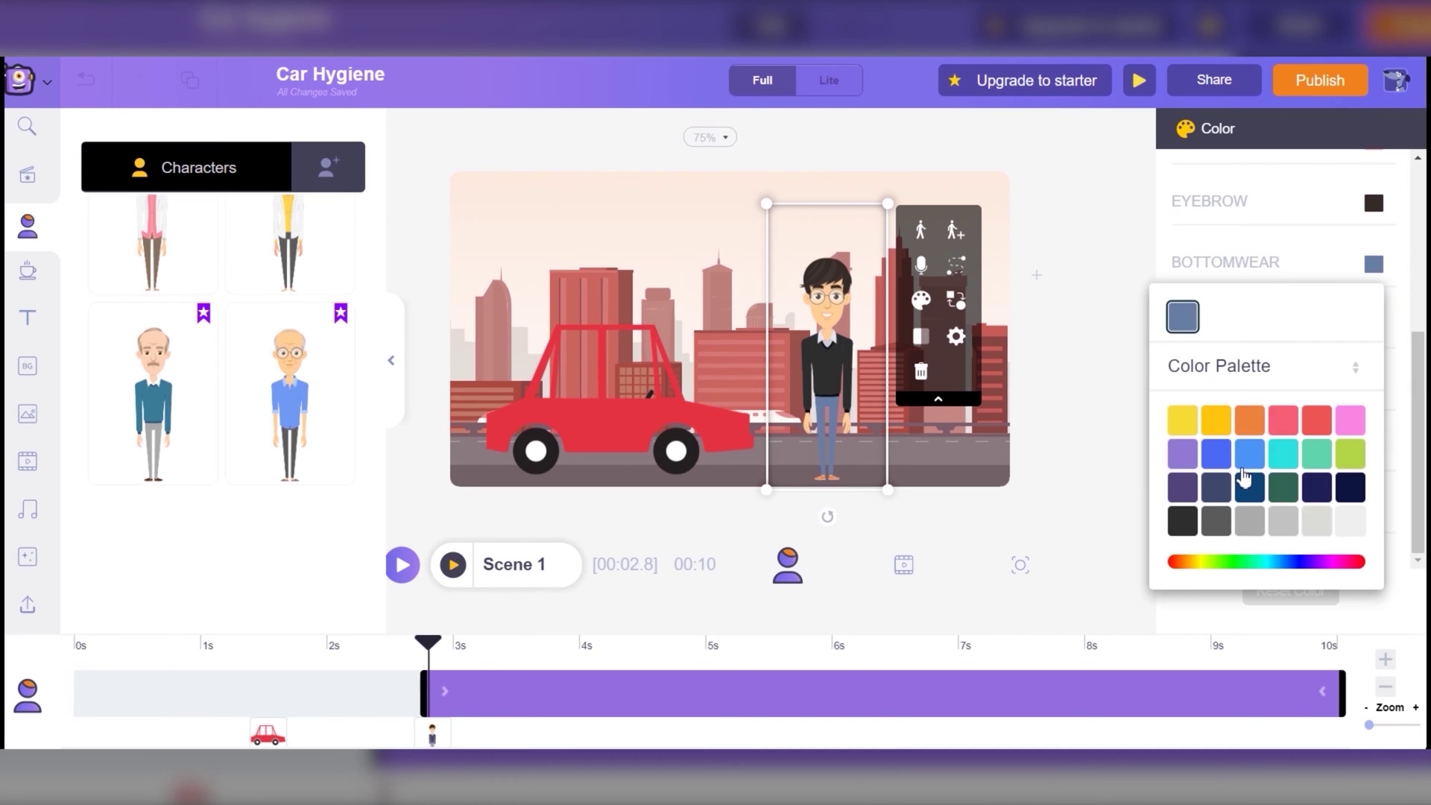
left_click(1215, 521)
left_click(1223, 249)
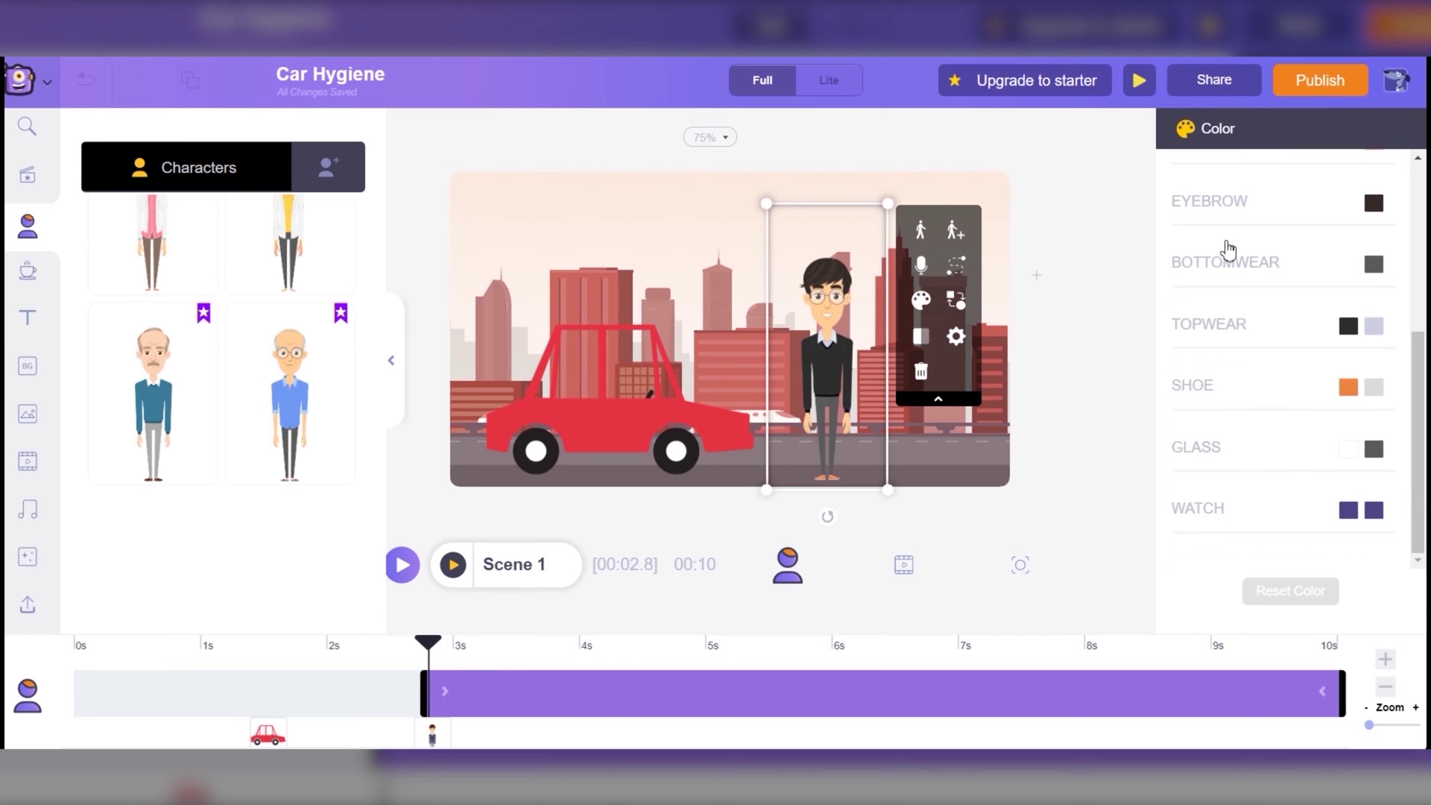
scroll(1230, 409, "up", 5)
scroll(291, 412, "up", 5)
scroll(233, 307, "up", 3)
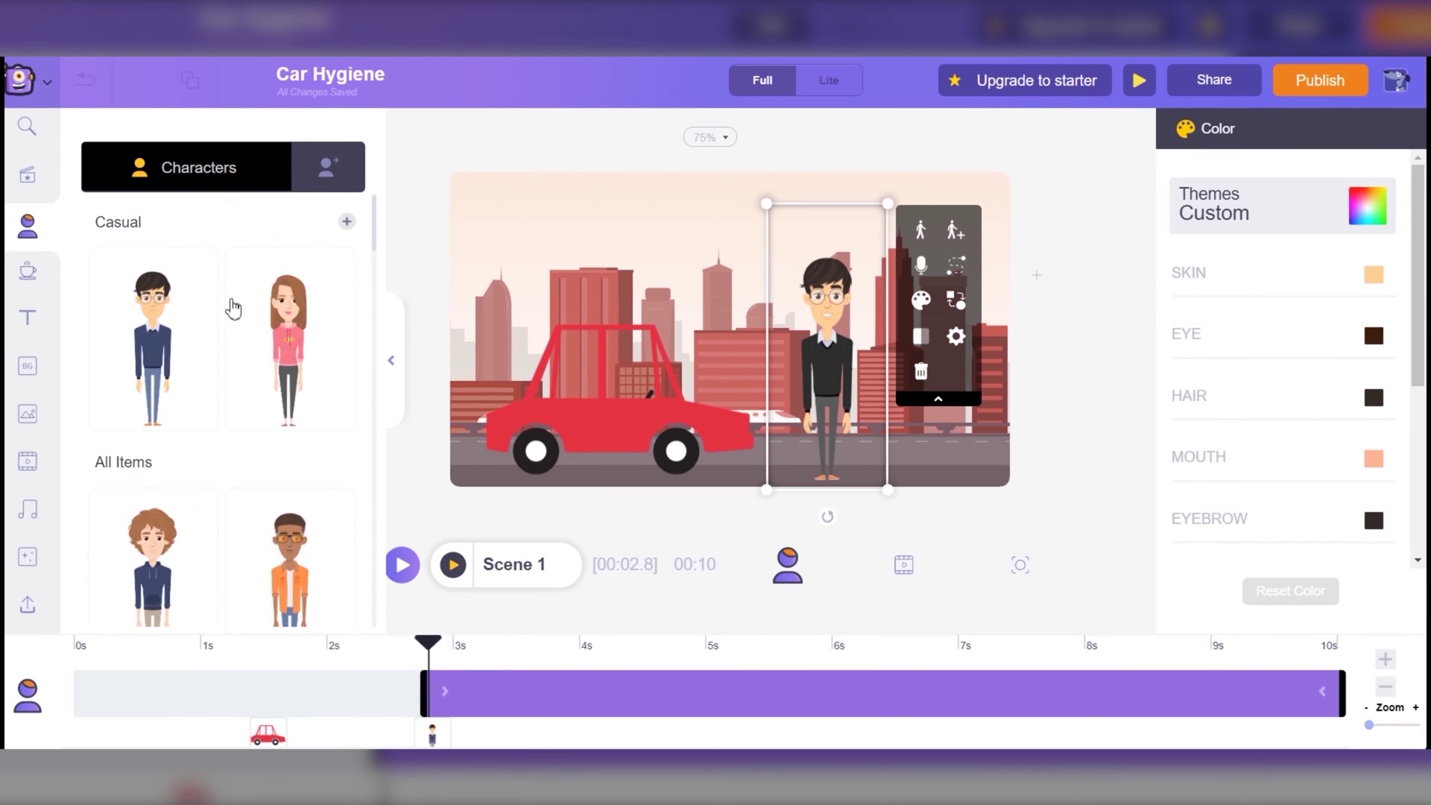
left_click(351, 224)
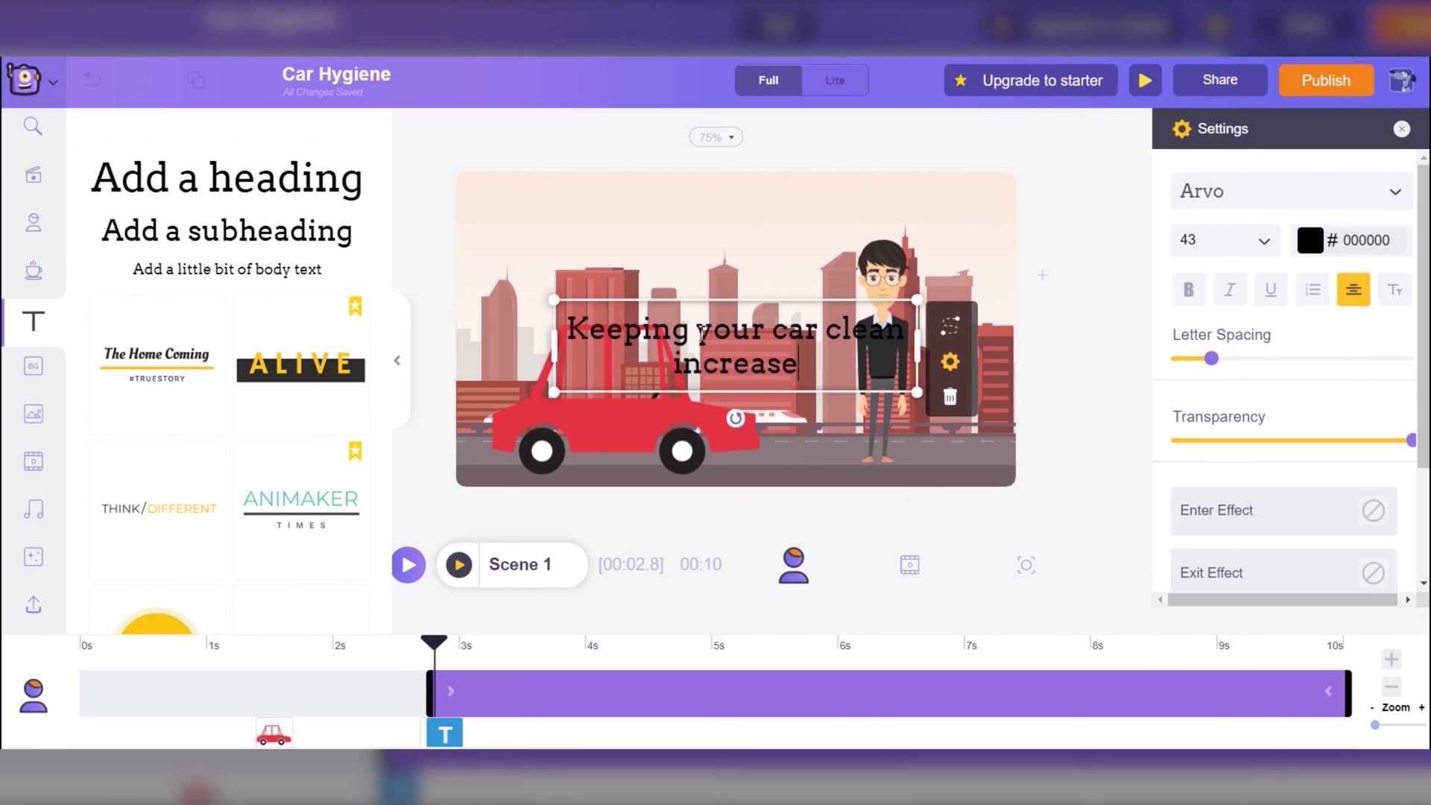
Step: Finish the caption 'Keeping your car clean increases your income by' in light grey #EFEFEF Bevan
type("s your income by")
key("ctrl+a")
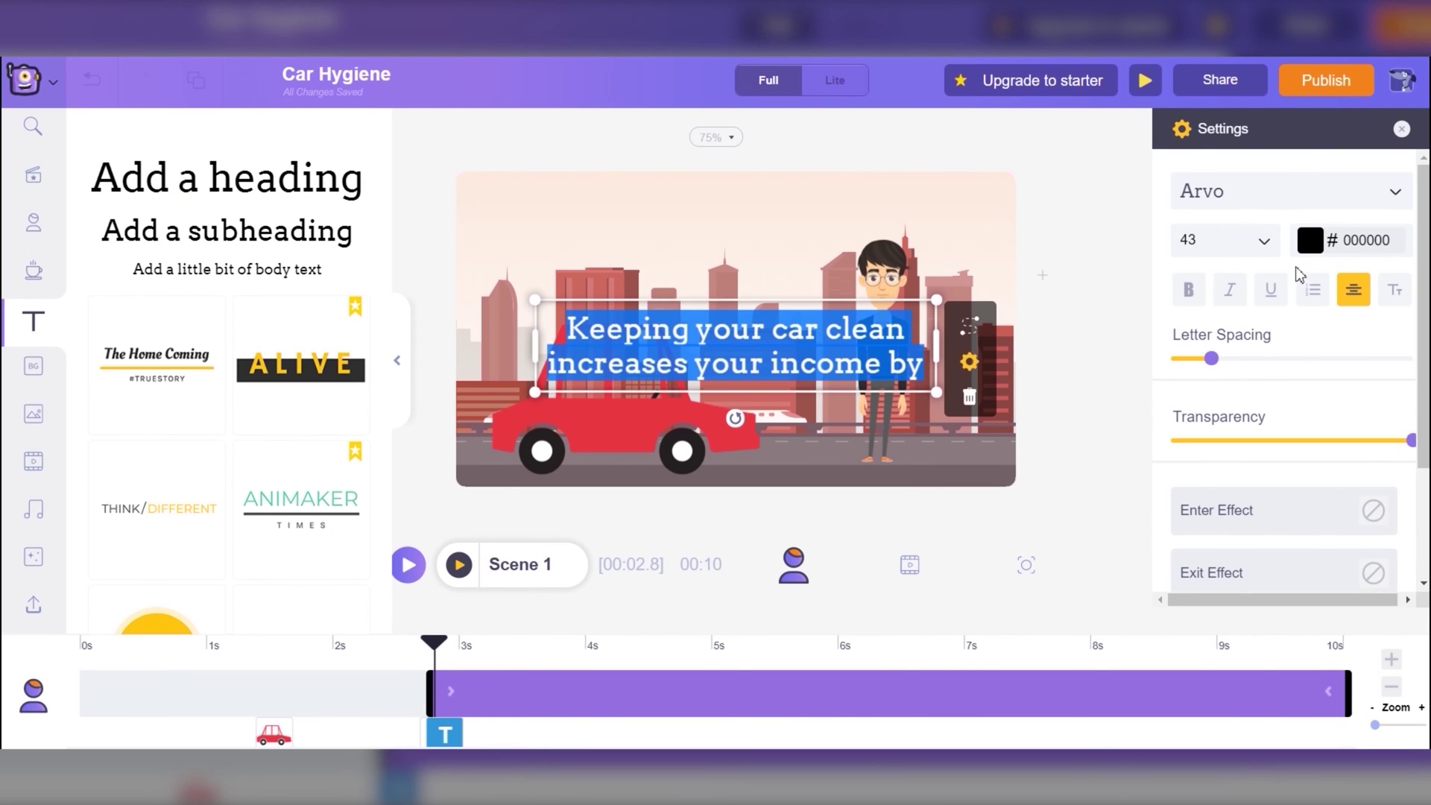
left_click(1309, 240)
left_click(1375, 489)
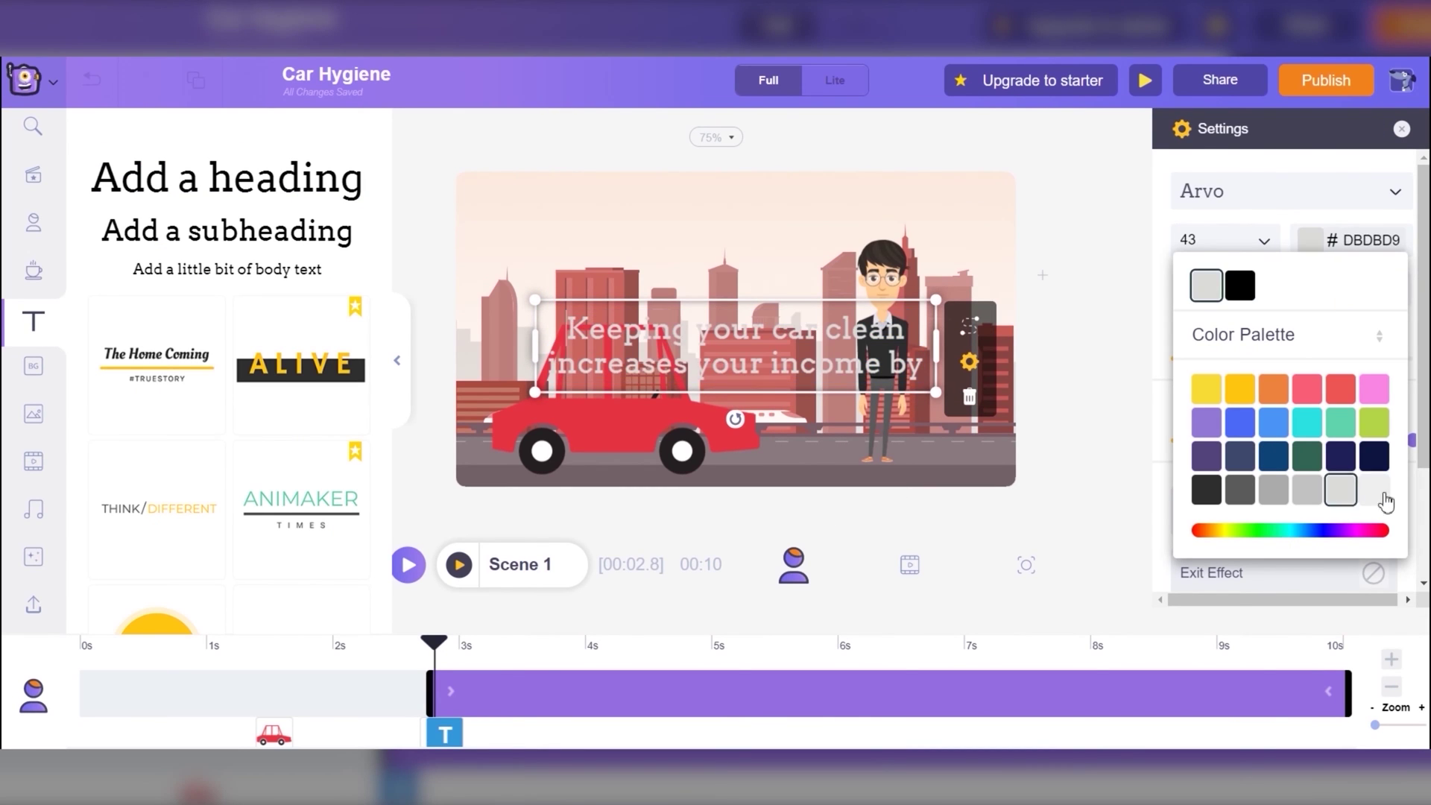
left_click(1324, 191)
scroll(1289, 410, "down", 3)
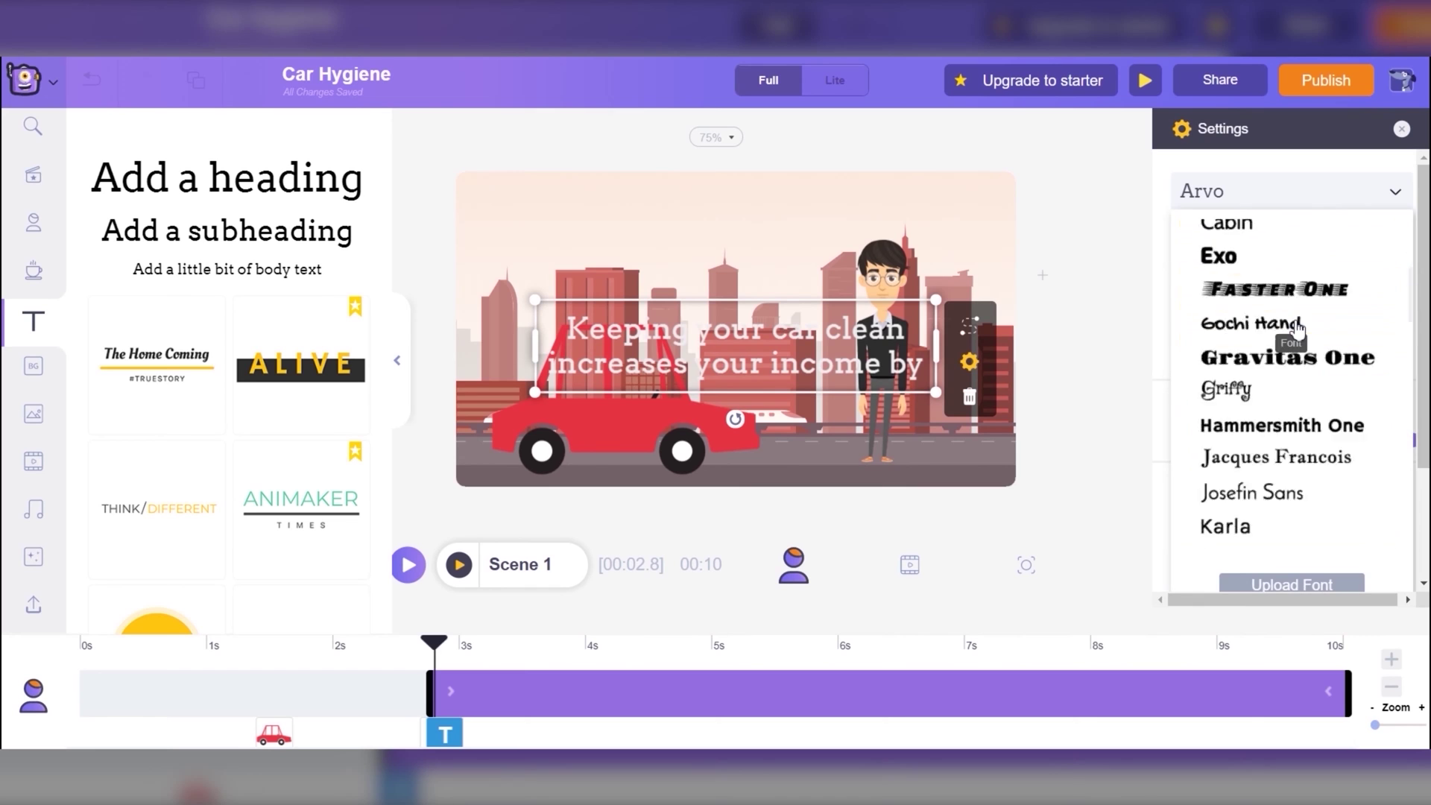
scroll(1289, 410, "up", 3)
left_click(1313, 406)
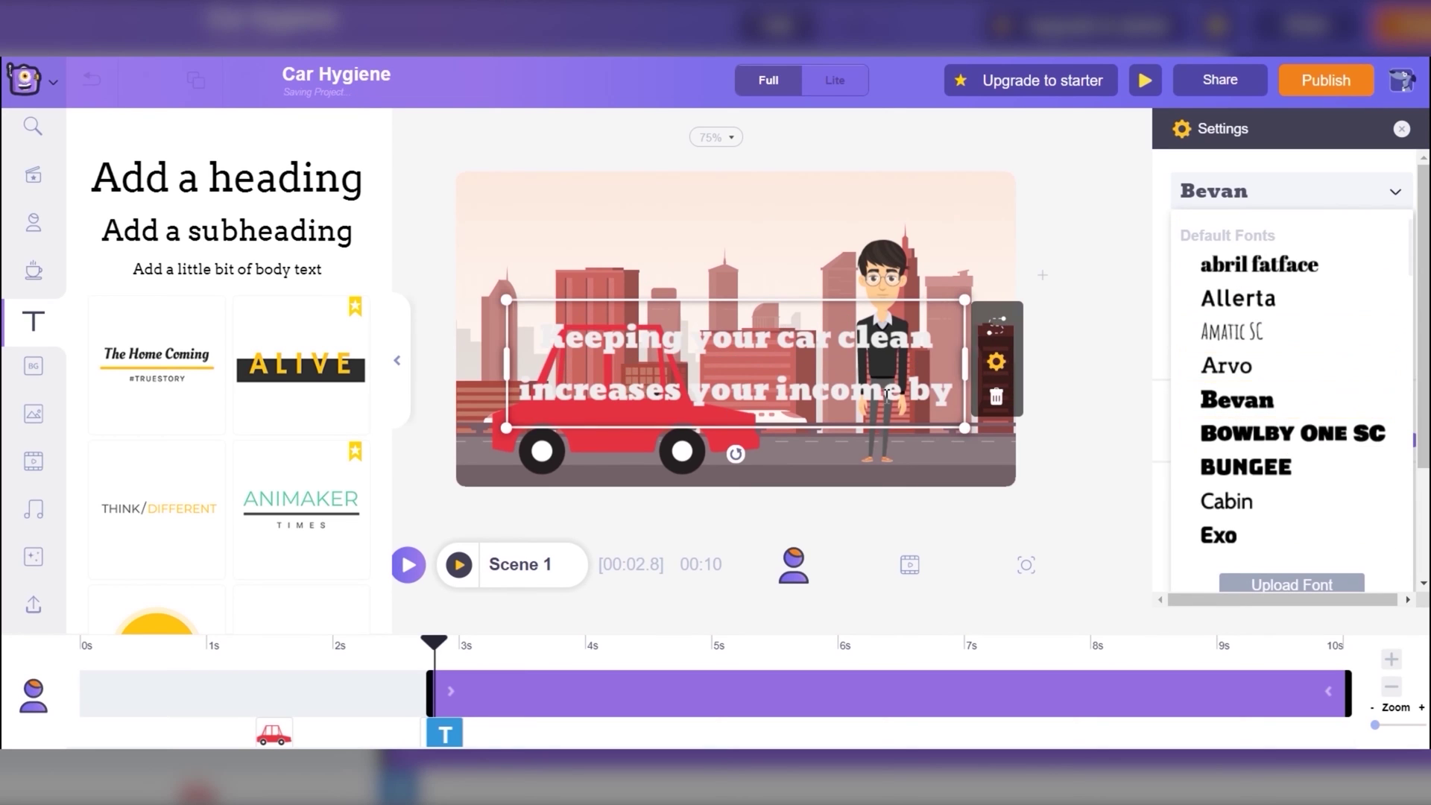
scroll(1300, 422, "down", 10)
scroll(1296, 395, "up", 2)
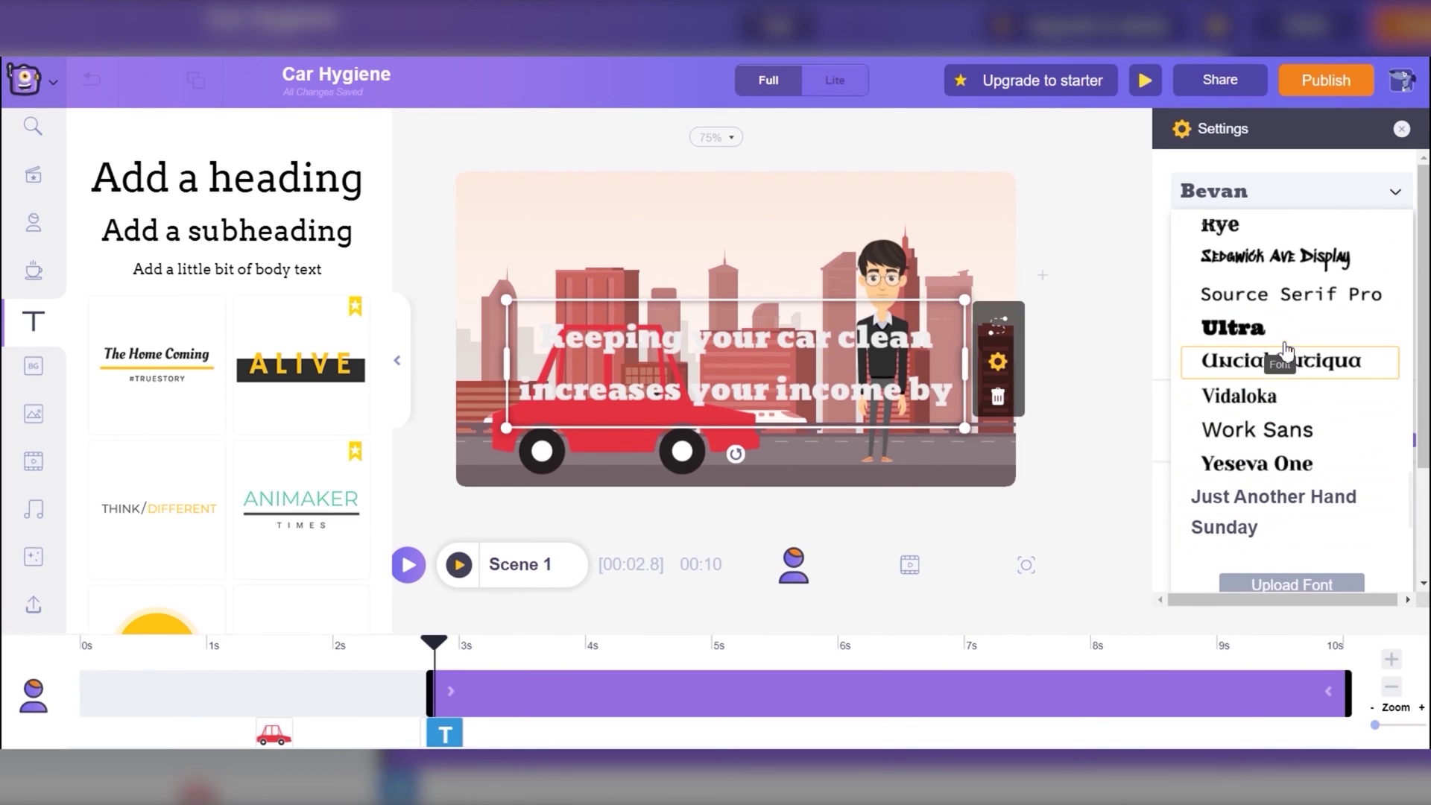
scroll(1280, 362, "up", 3)
scroll(1295, 372, "down", 5)
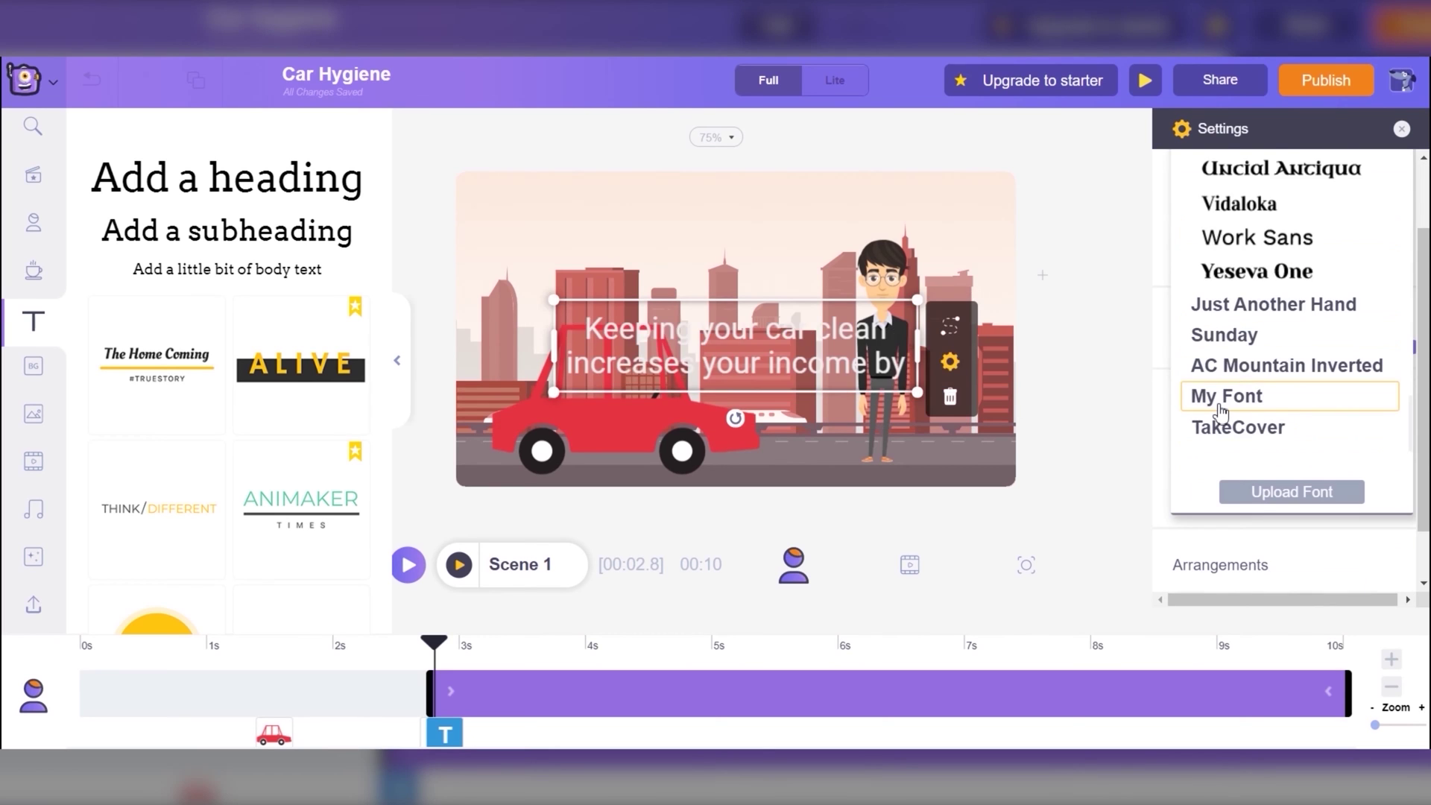
scroll(1259, 403, "up", 12)
scroll(1287, 384, "up", 6)
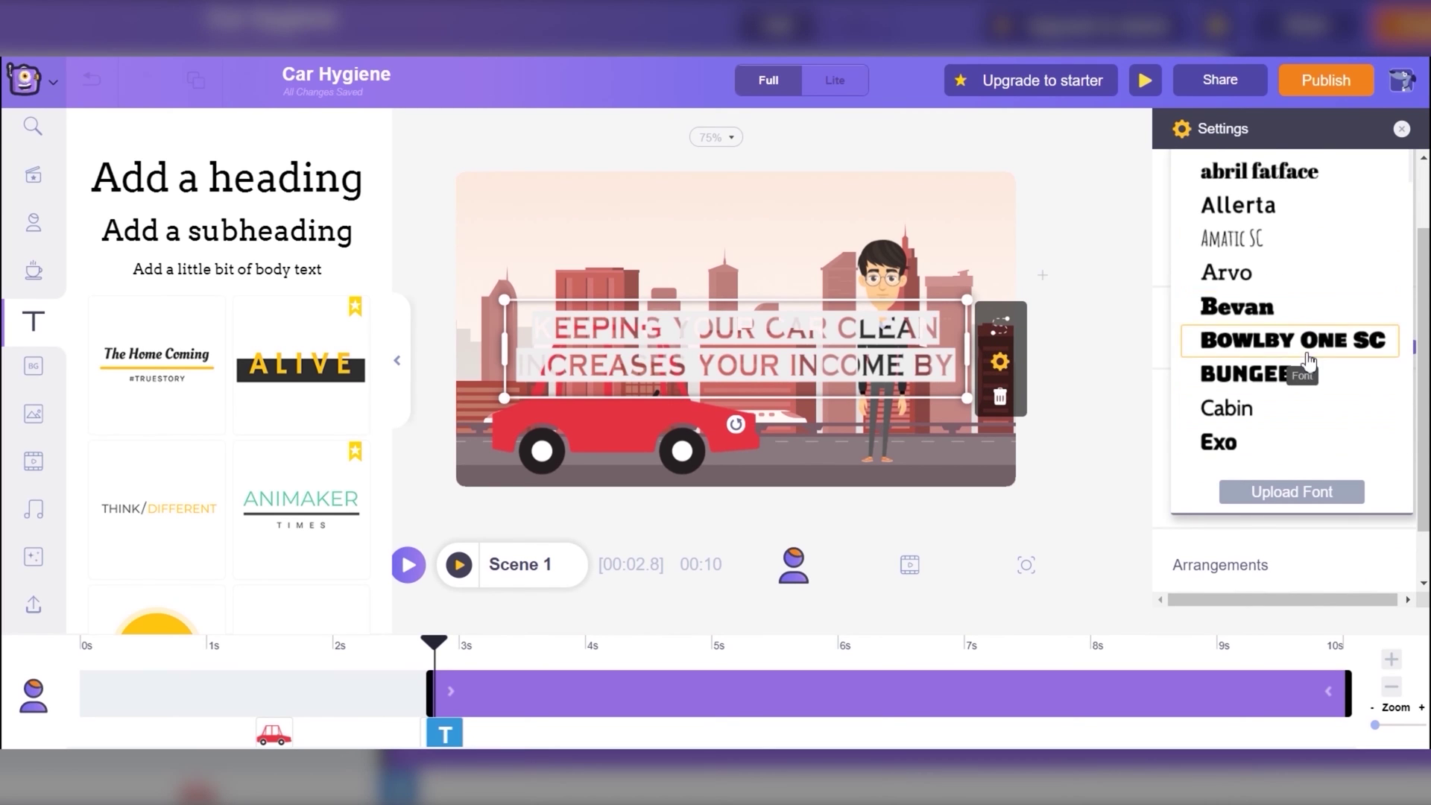
left_click(1402, 131)
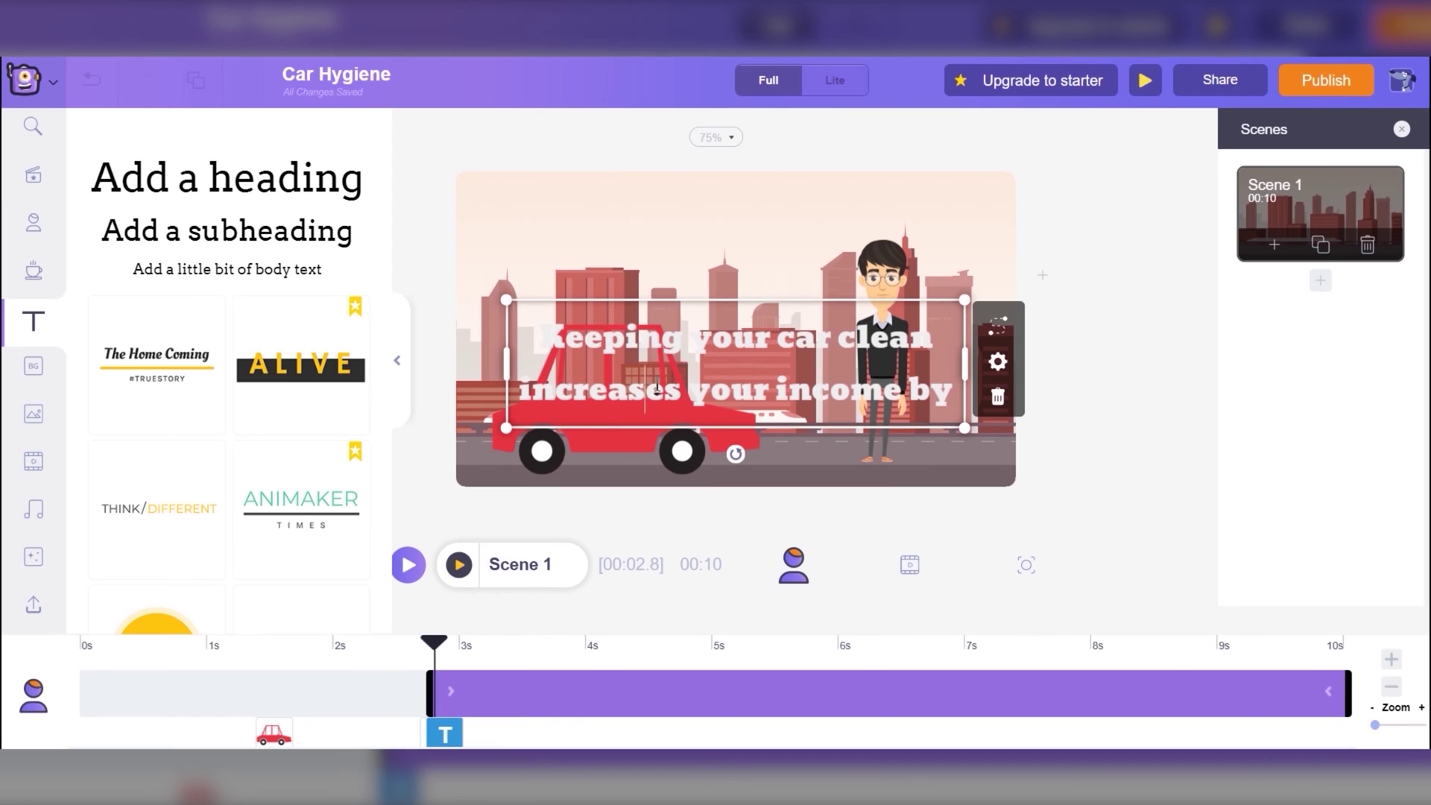
Step: Set the caption's font size to 35
double_click(657, 387)
left_click(997, 361)
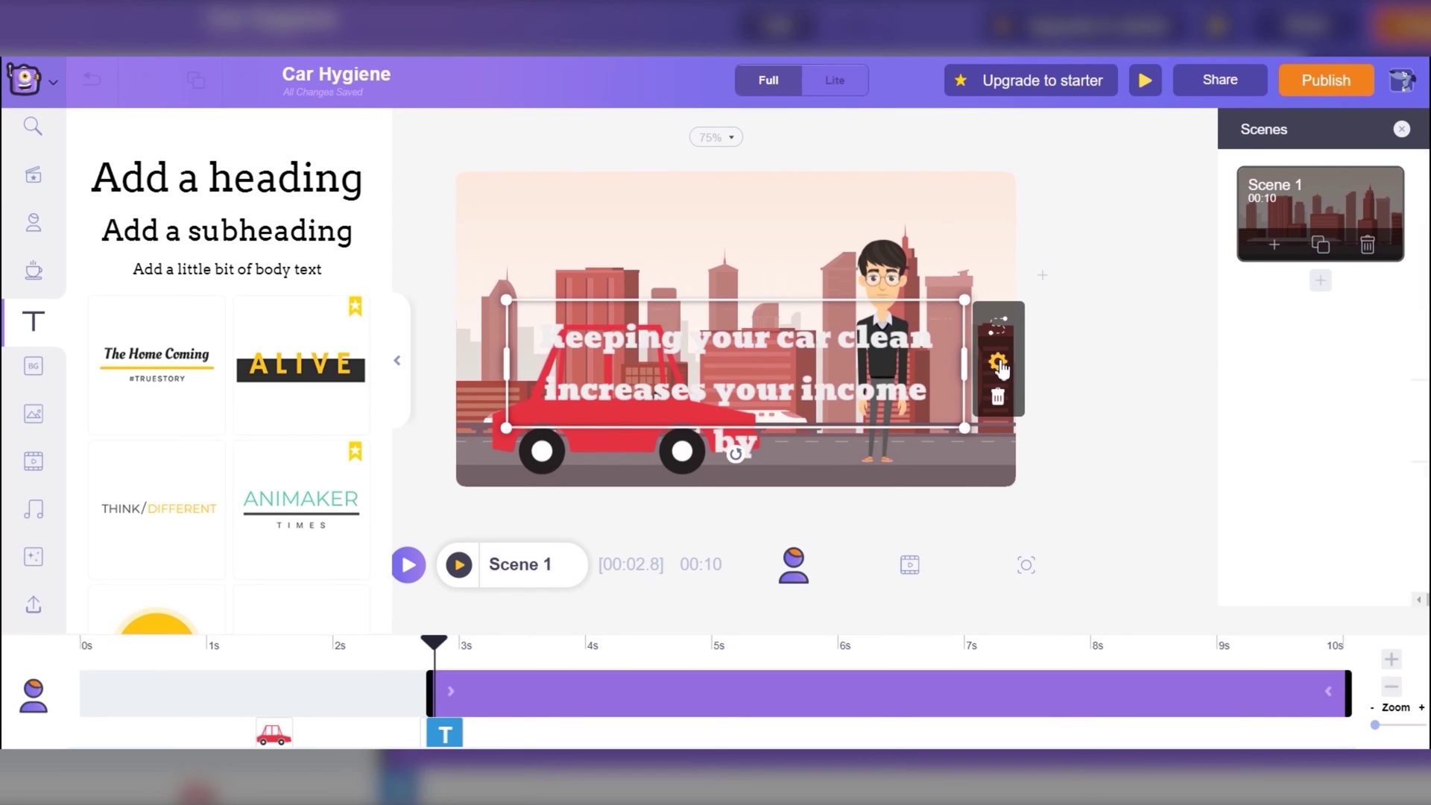
left_click(1245, 238)
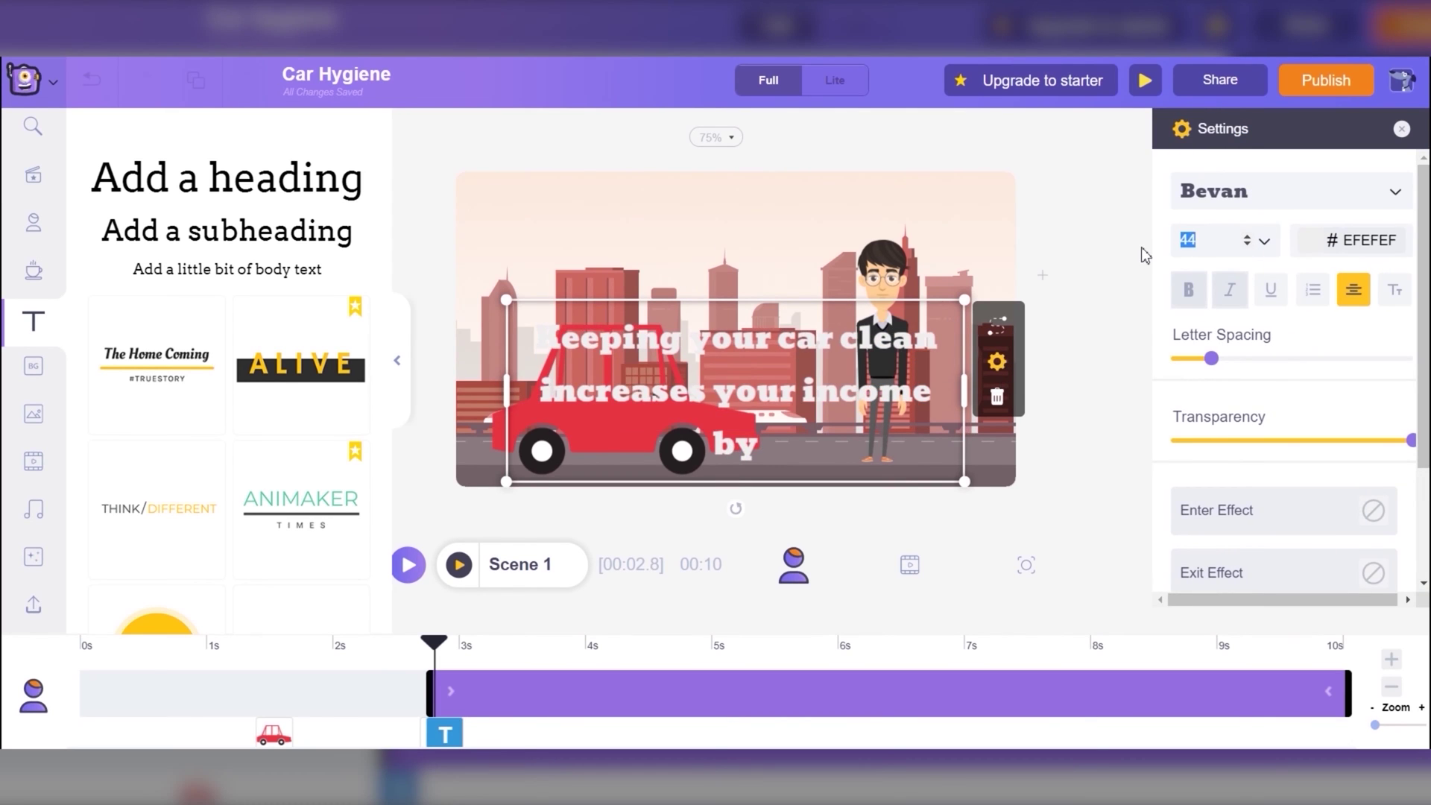
type("5")
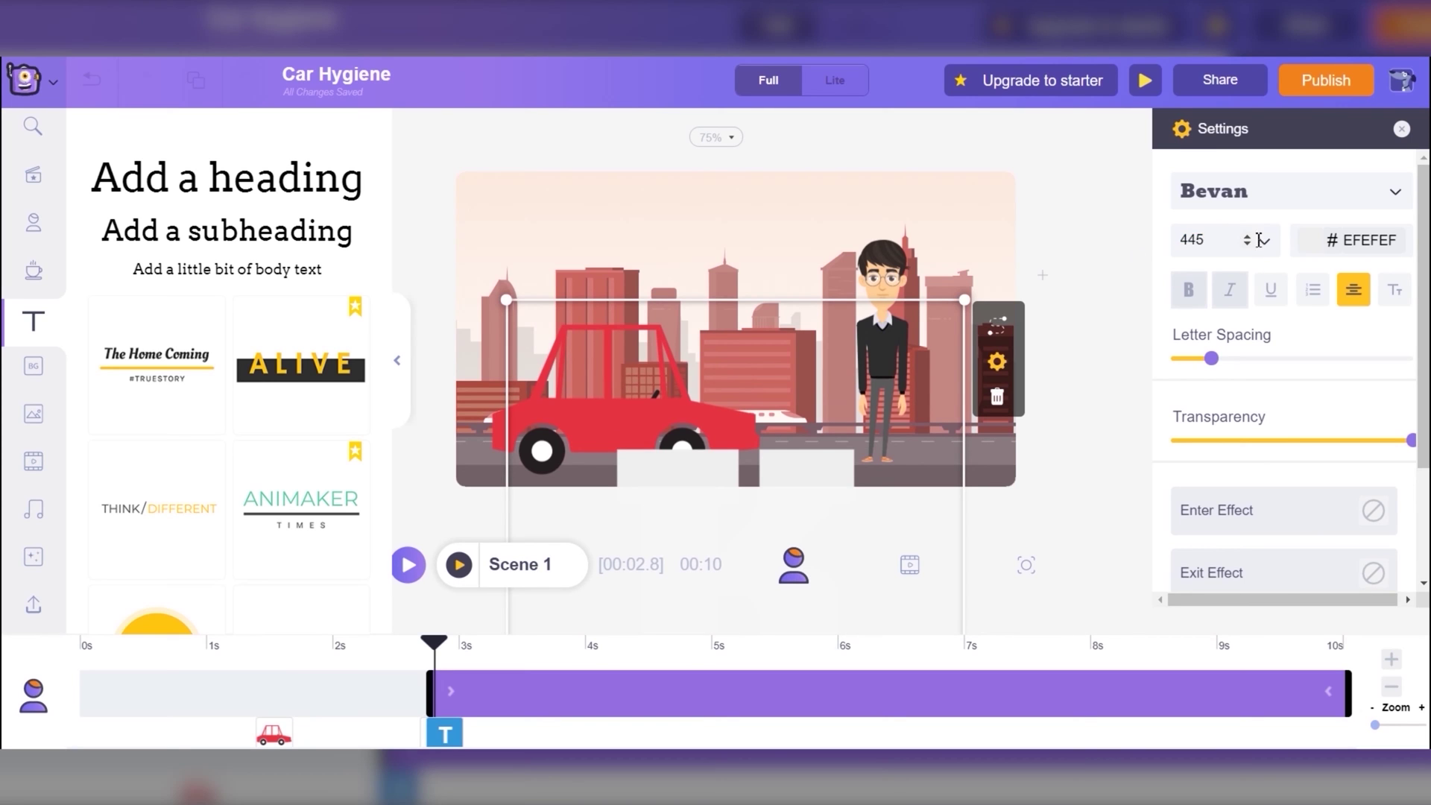
key("BackSpace")
type("4")
left_click(1262, 240)
type("35")
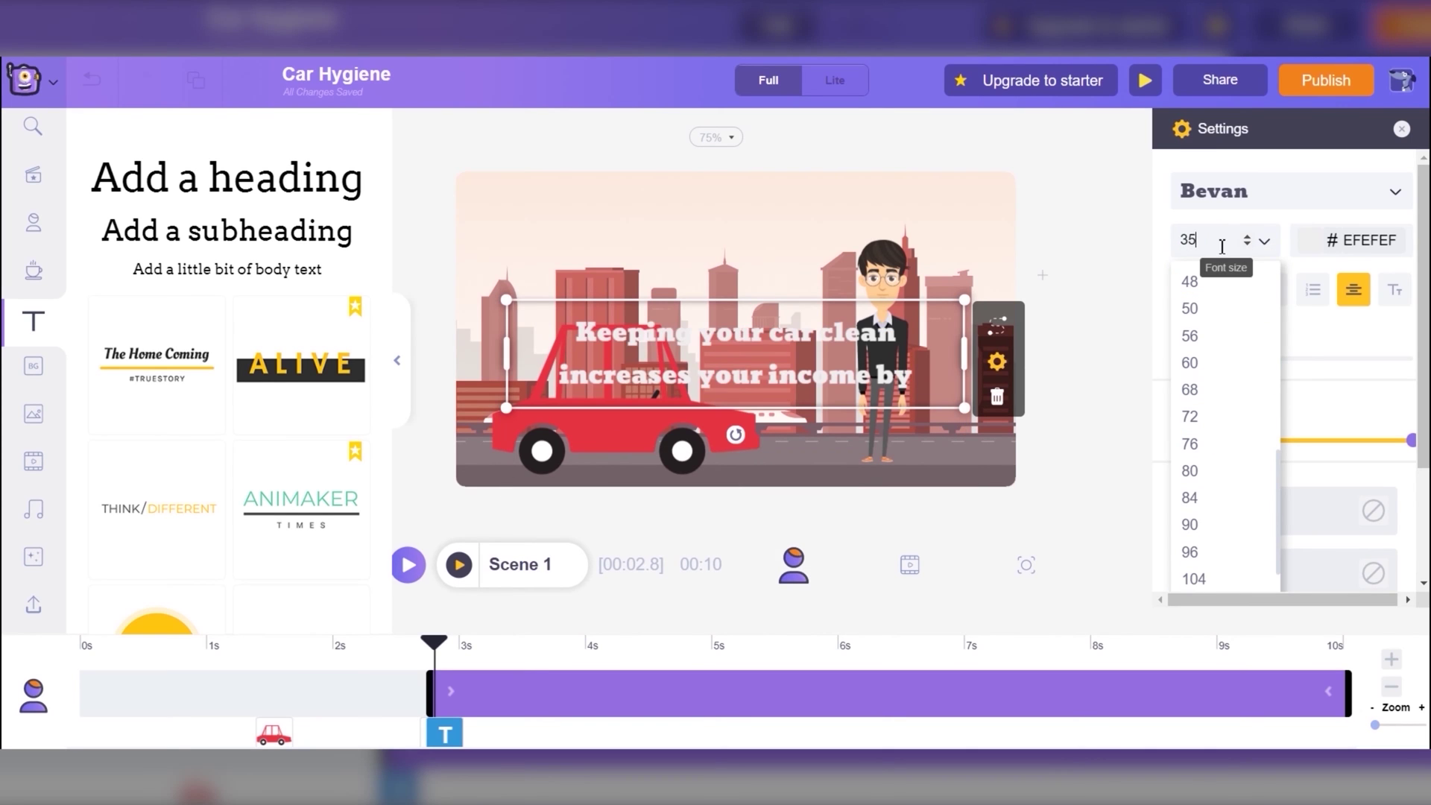
left_click(1294, 229)
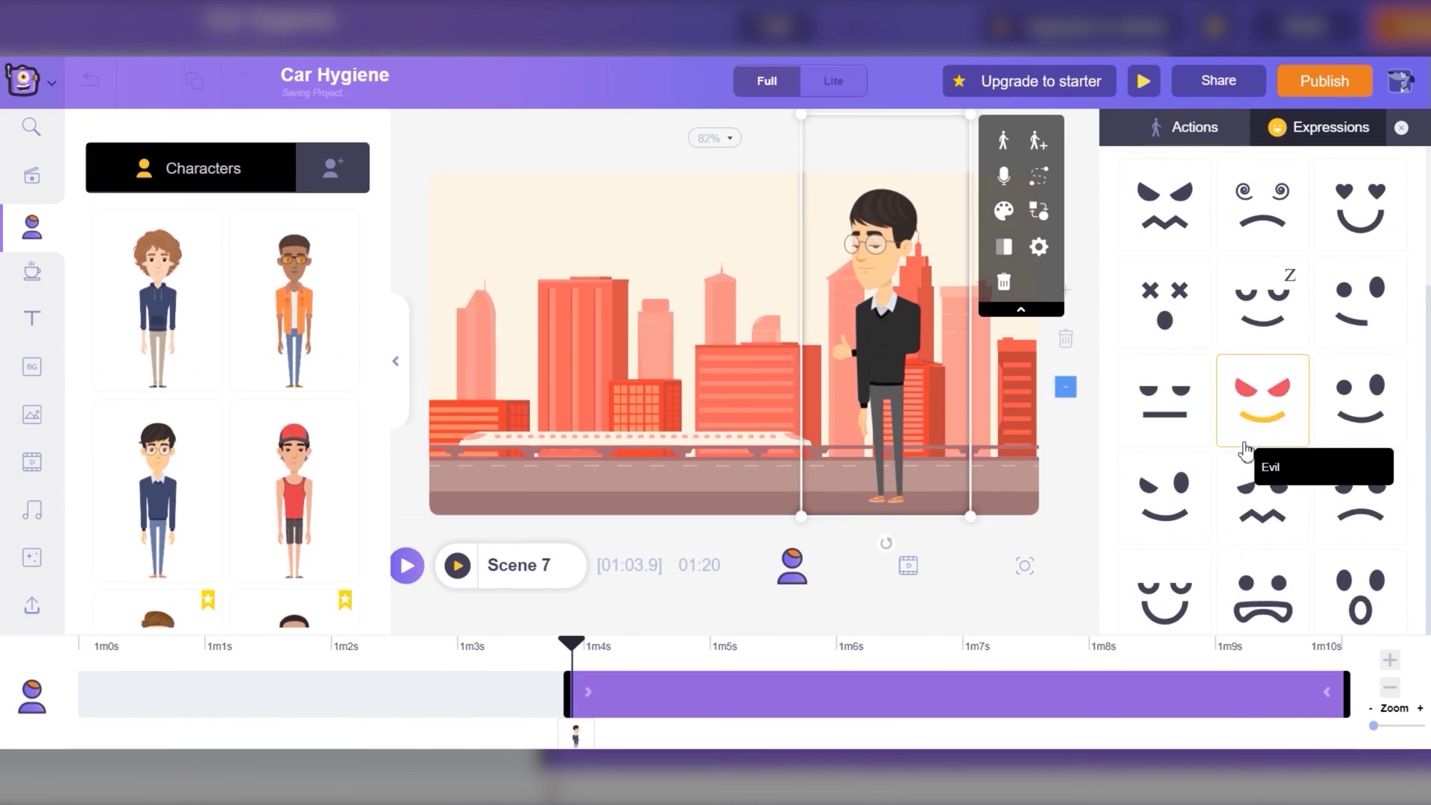
scroll(1252, 350, "up", 3)
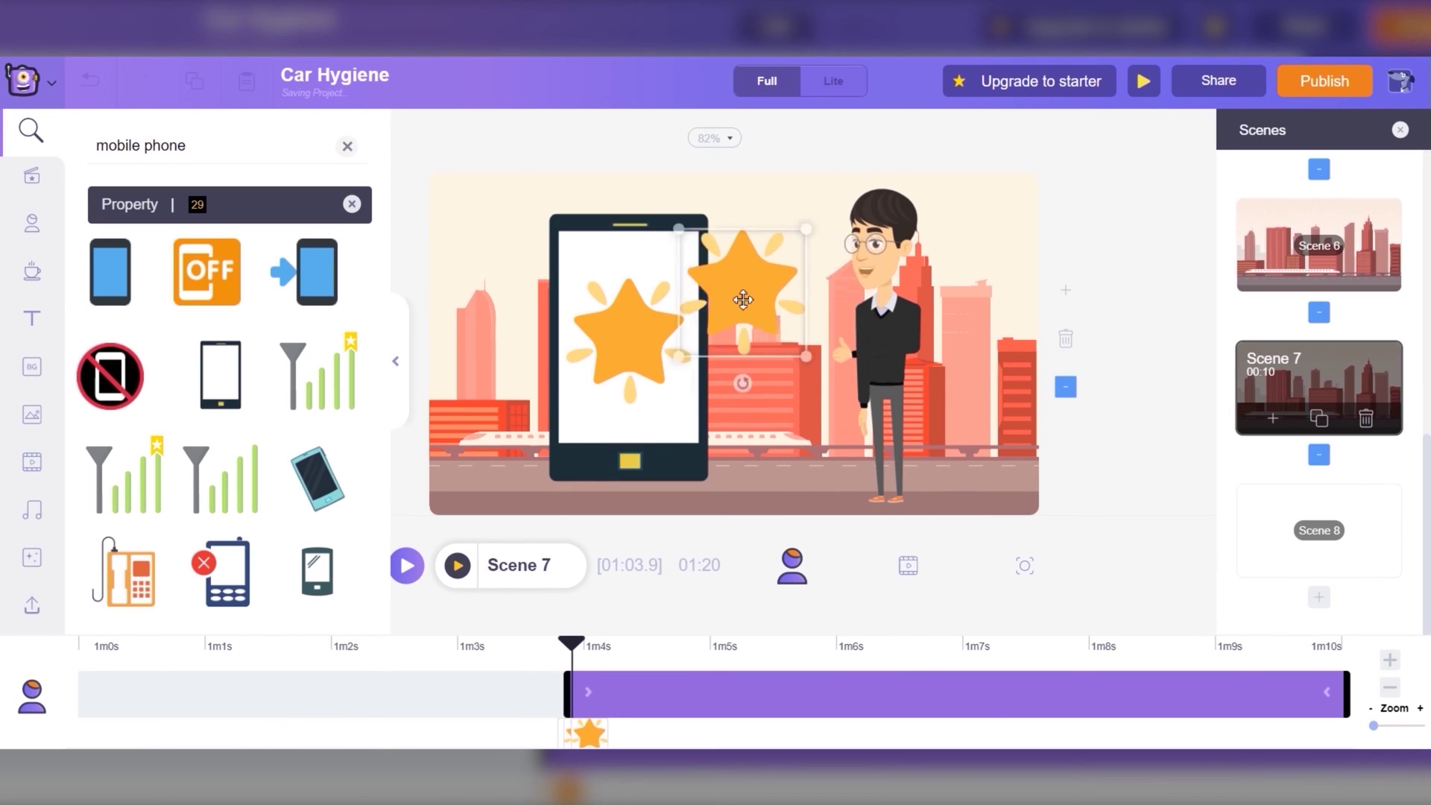
Step: Give the star prop on the phone screen a Popup 'Pop Center' entrance effect
left_click(761, 339)
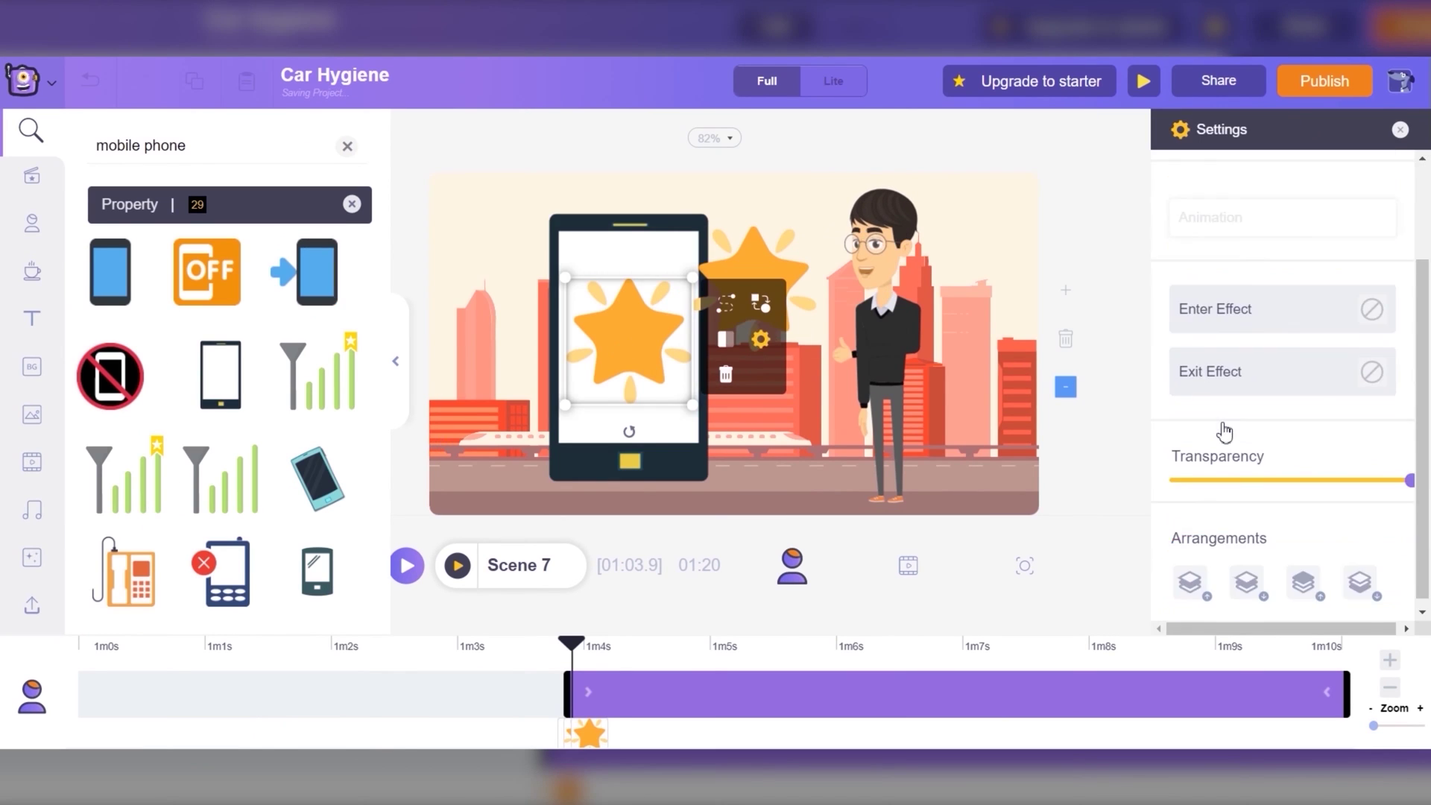
left_click(1265, 444)
scroll(1262, 477, "down", 5)
scroll(1215, 275, "up", 2)
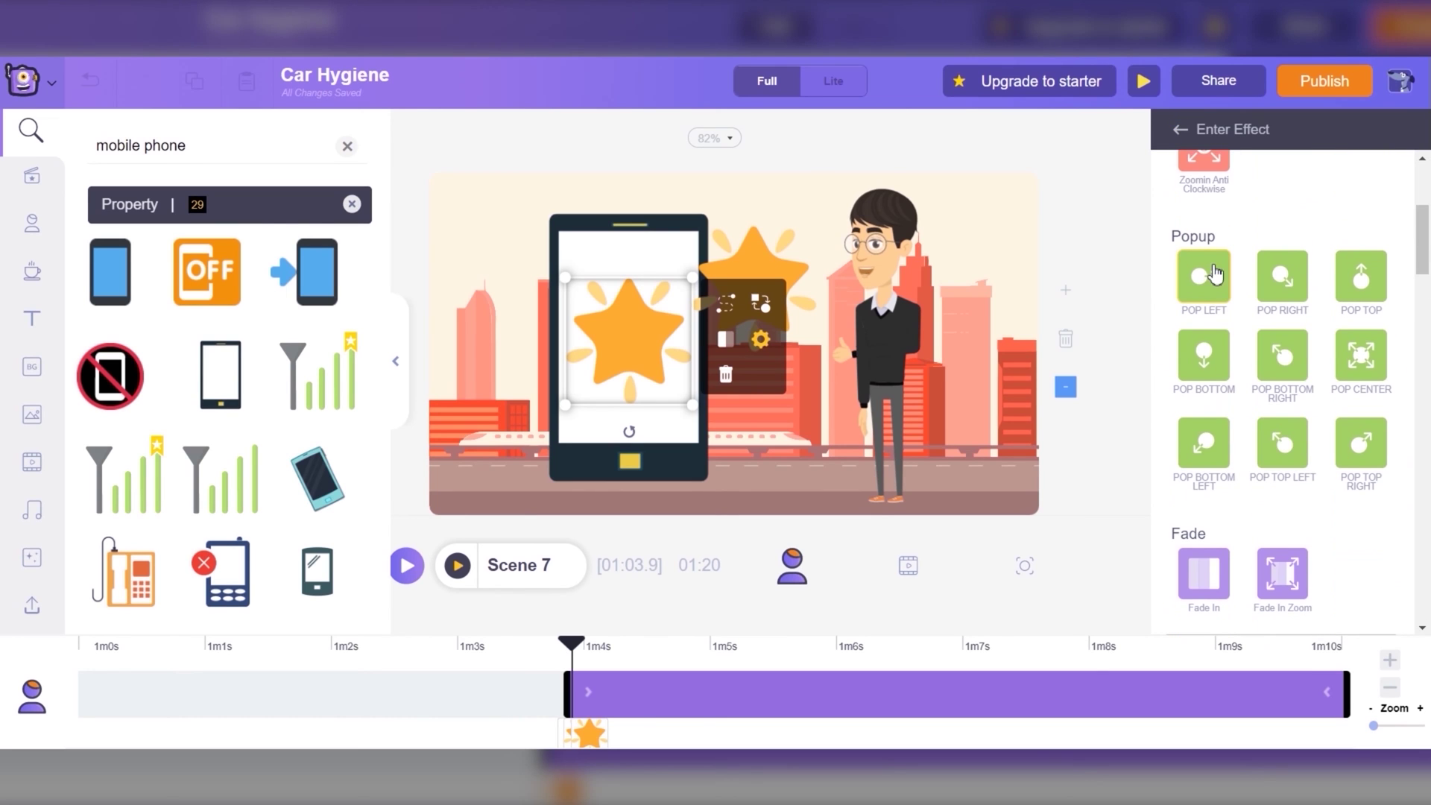
left_click(1353, 363)
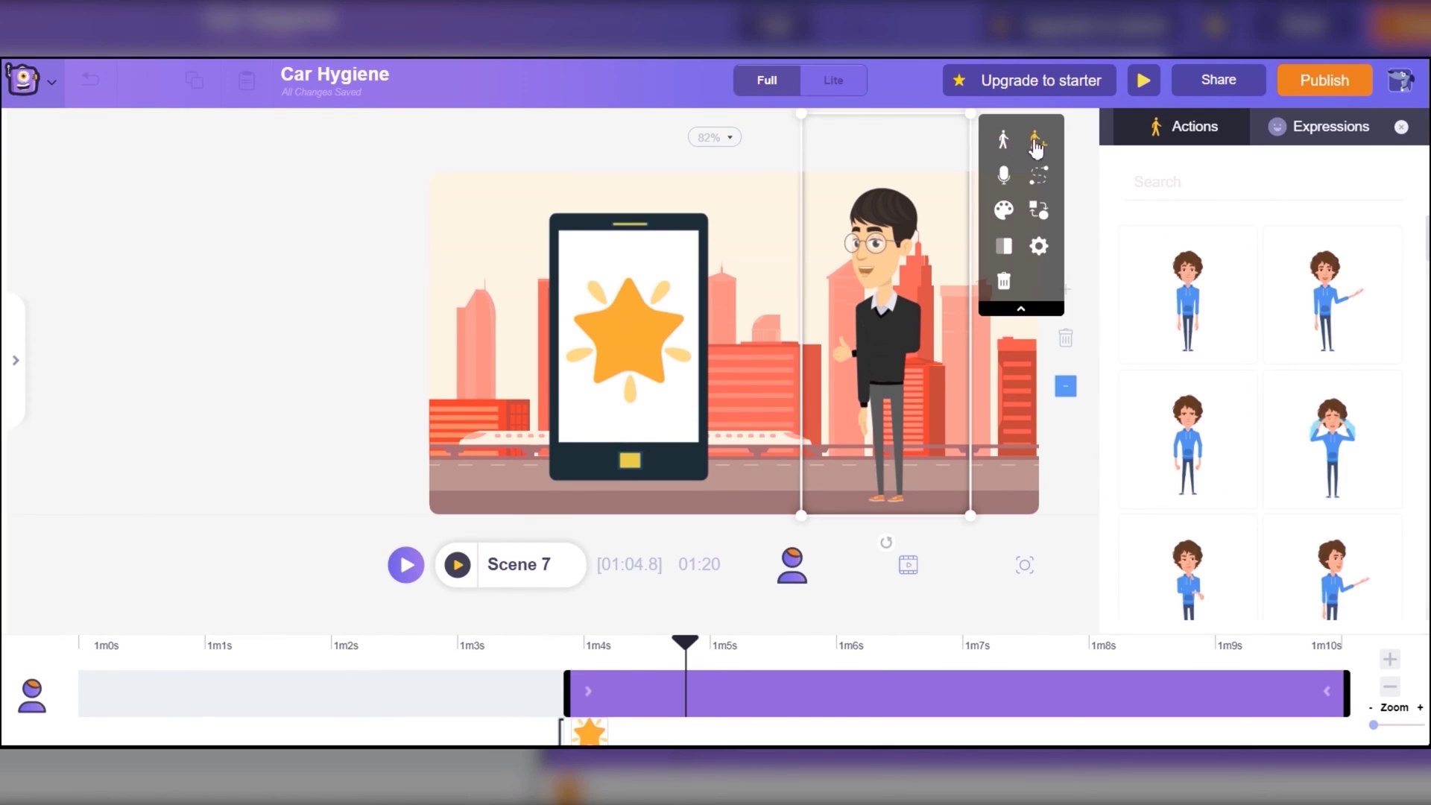
Step: Add an arms-raised cheering pose to the man's action sequence
left_click(1036, 142)
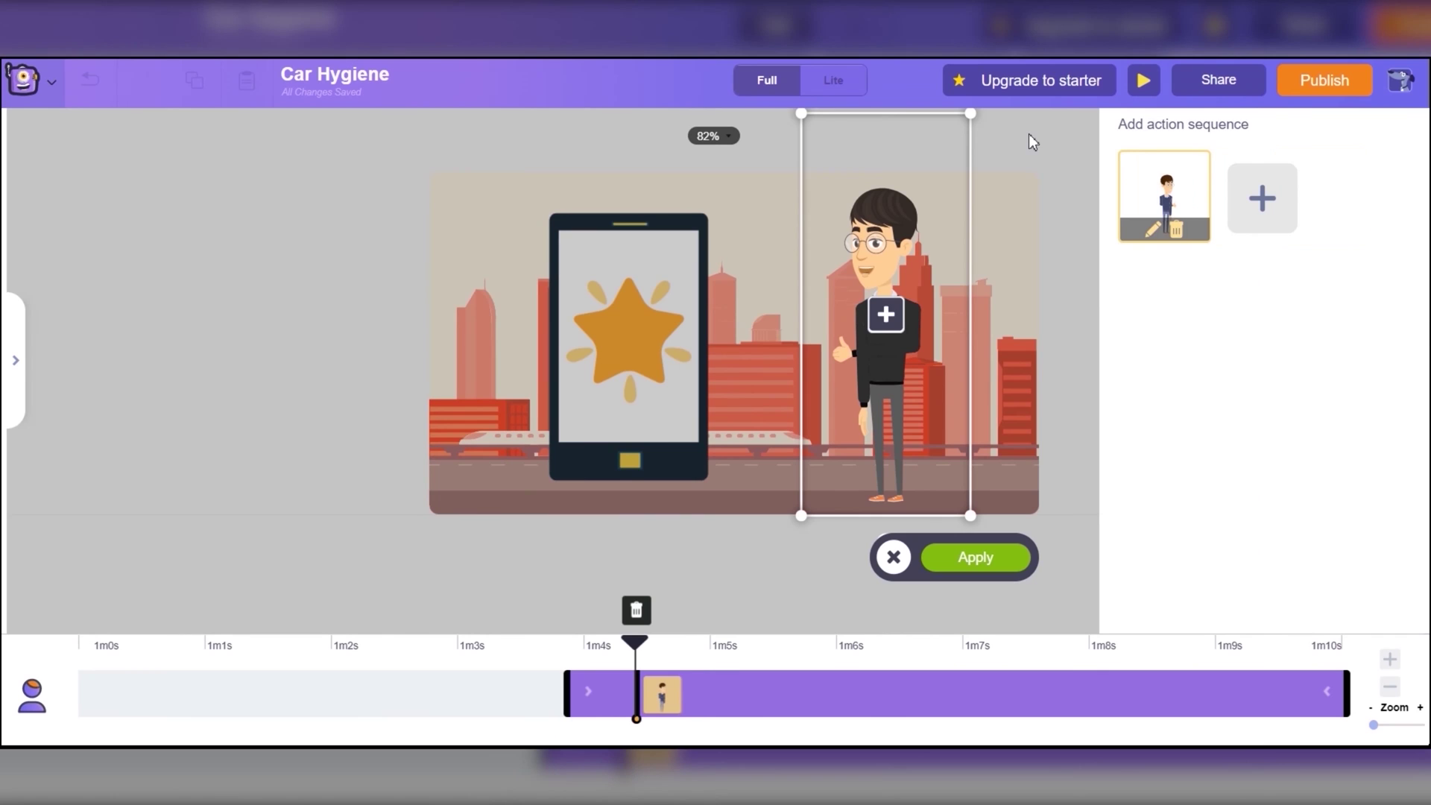
left_click(1287, 198)
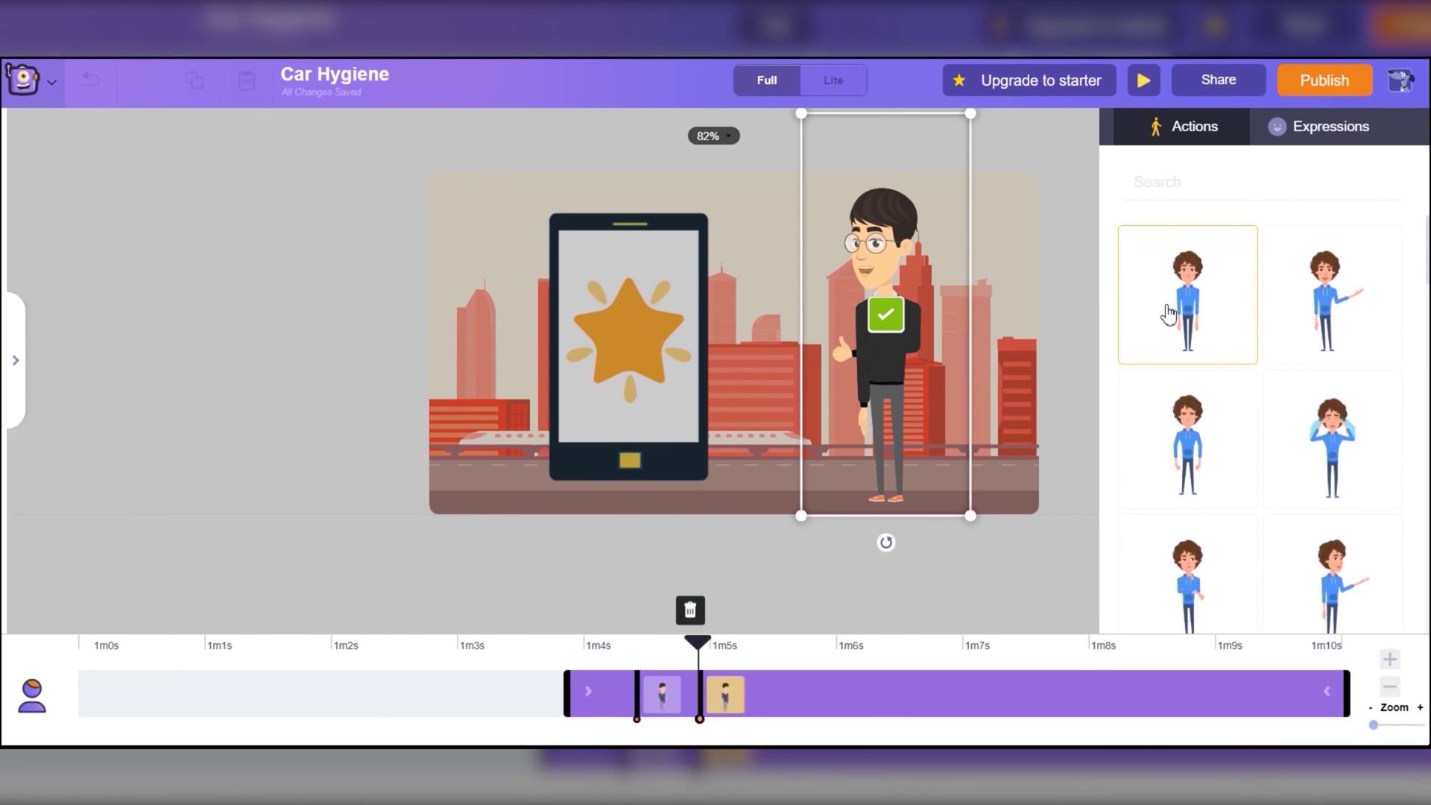
scroll(1334, 573, "down", 10)
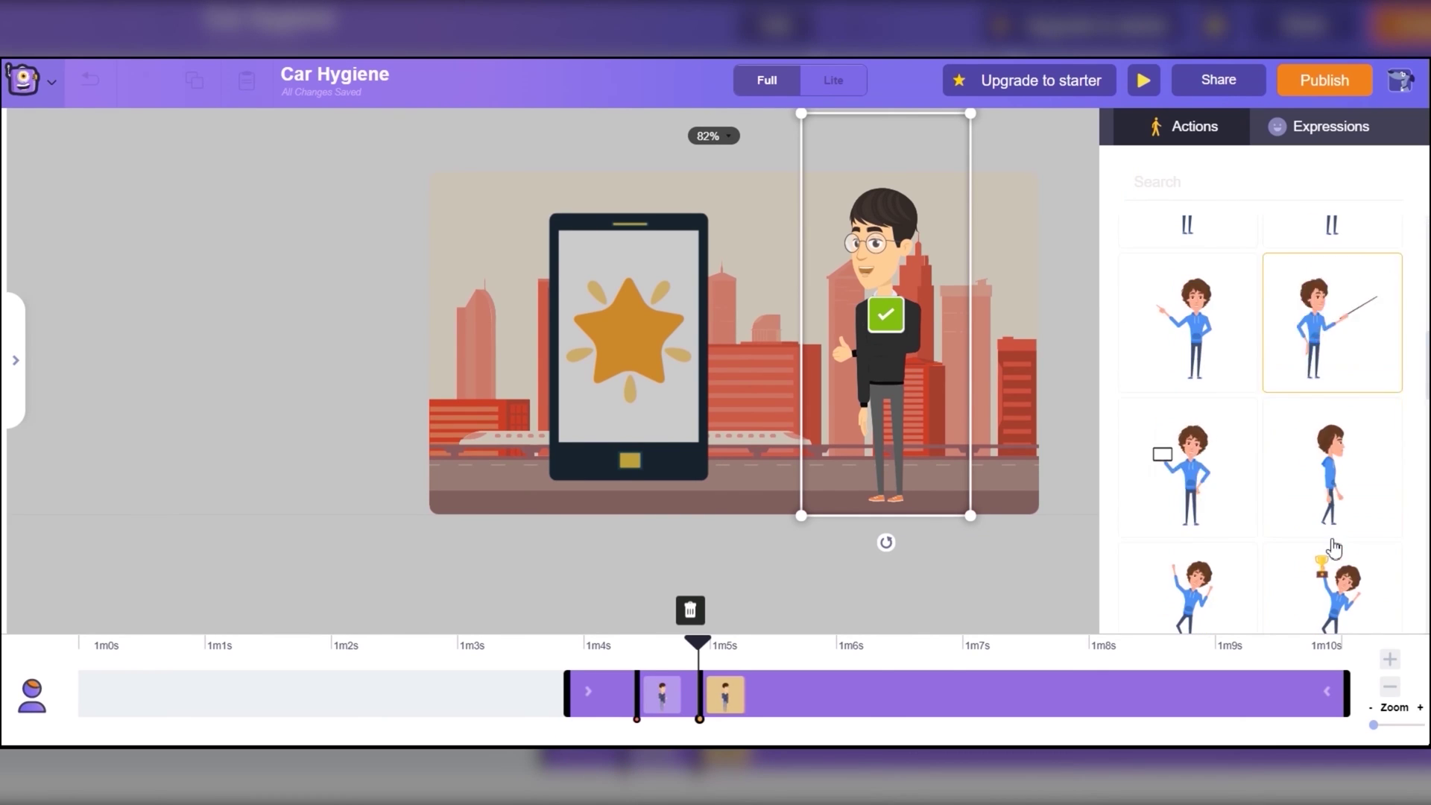
scroll(1252, 425, "down", 4)
scroll(1205, 363, "up", 1)
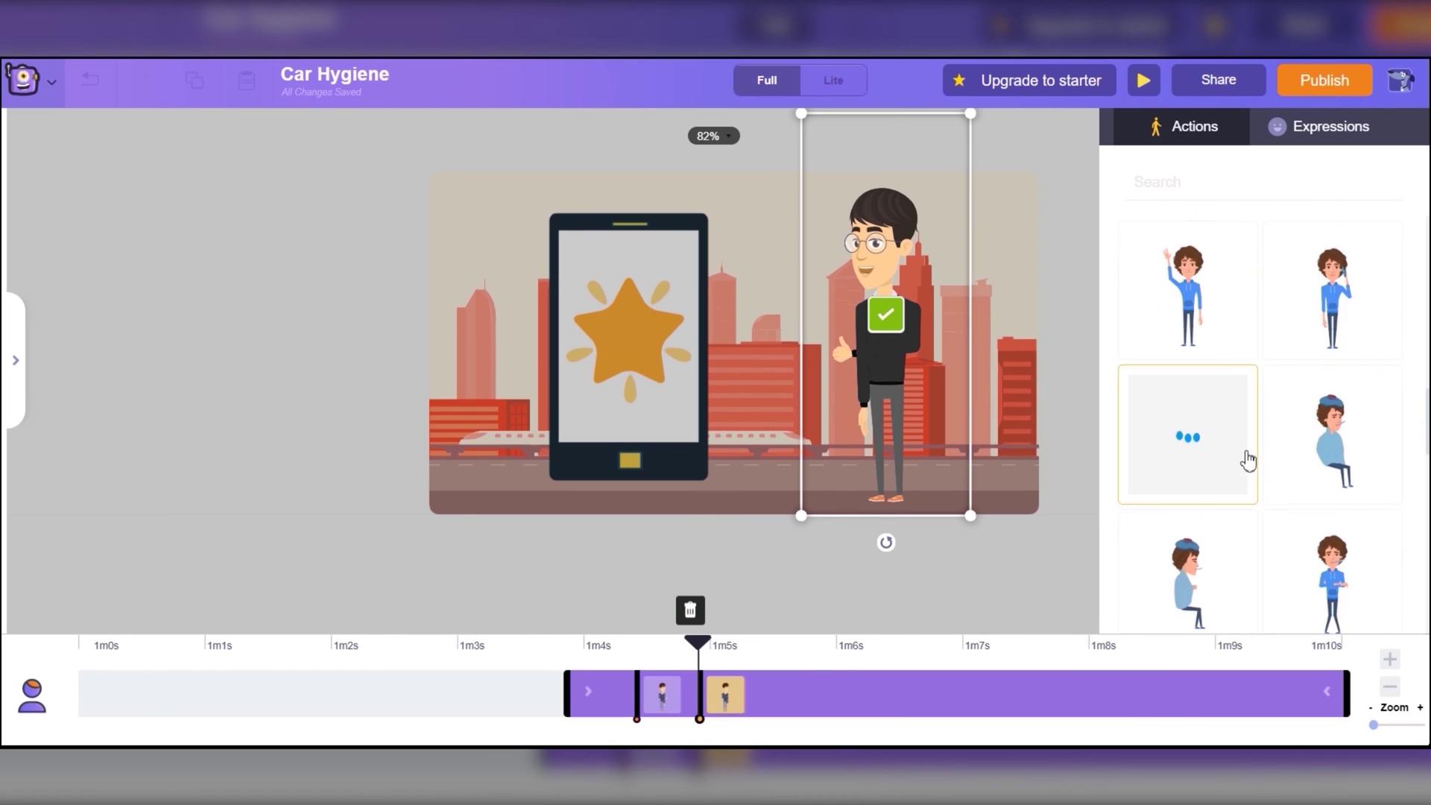
left_click(1201, 303)
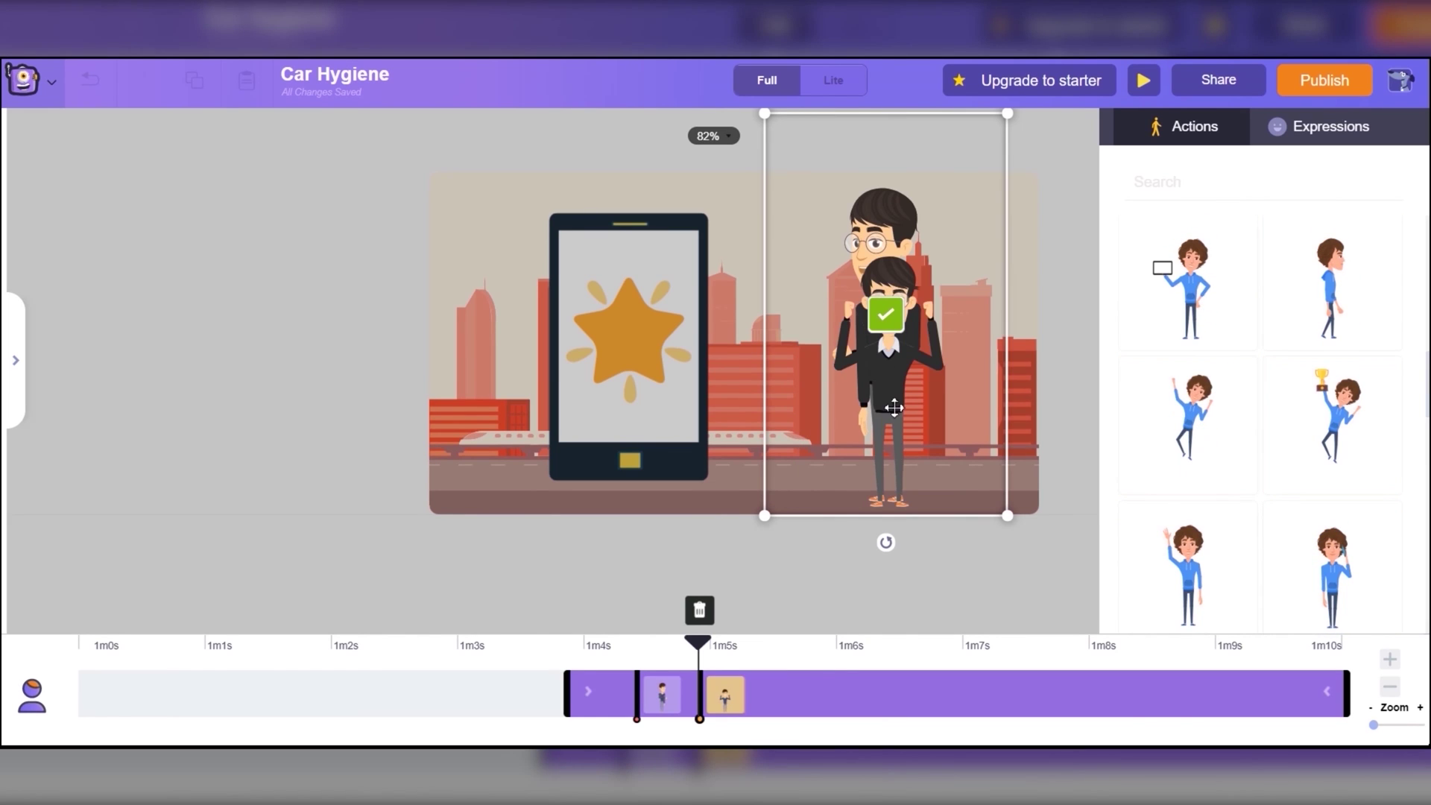
Step: Move the cheering man toward the phone, enlarge him, and shift his starting position right
left_click_drag(921, 338, 788, 292)
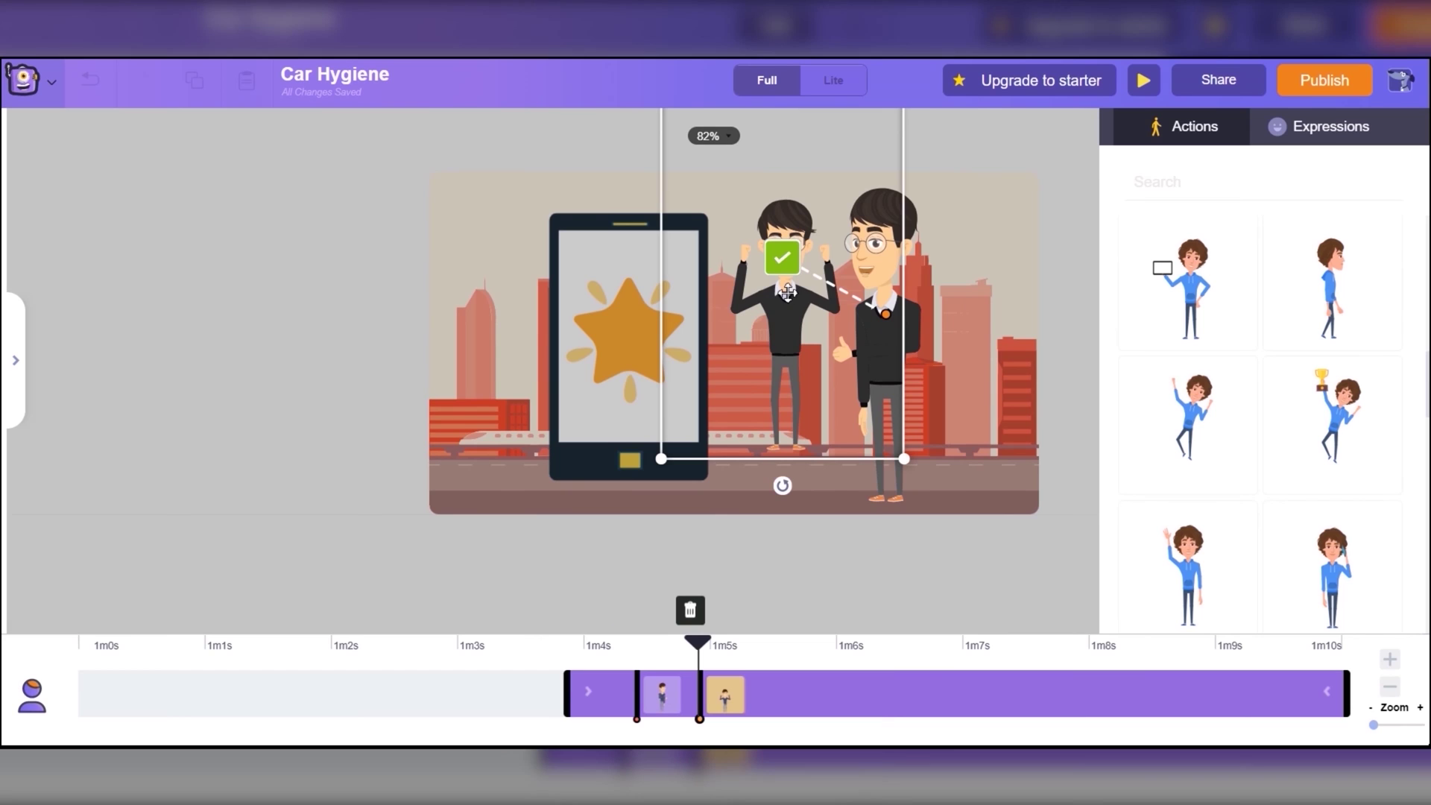
left_click_drag(904, 458, 931, 504)
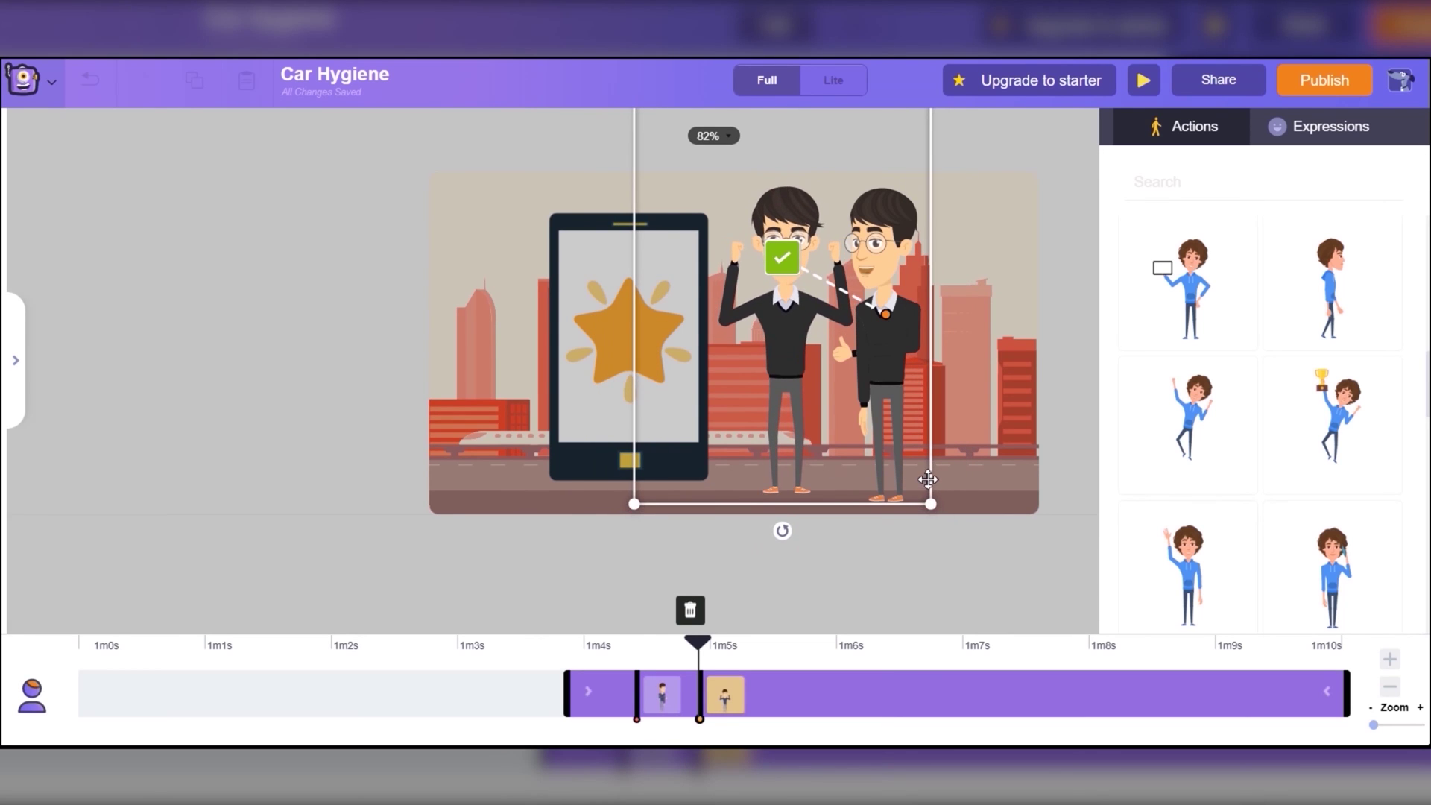
left_click(884, 350)
left_click_drag(884, 351, 981, 350)
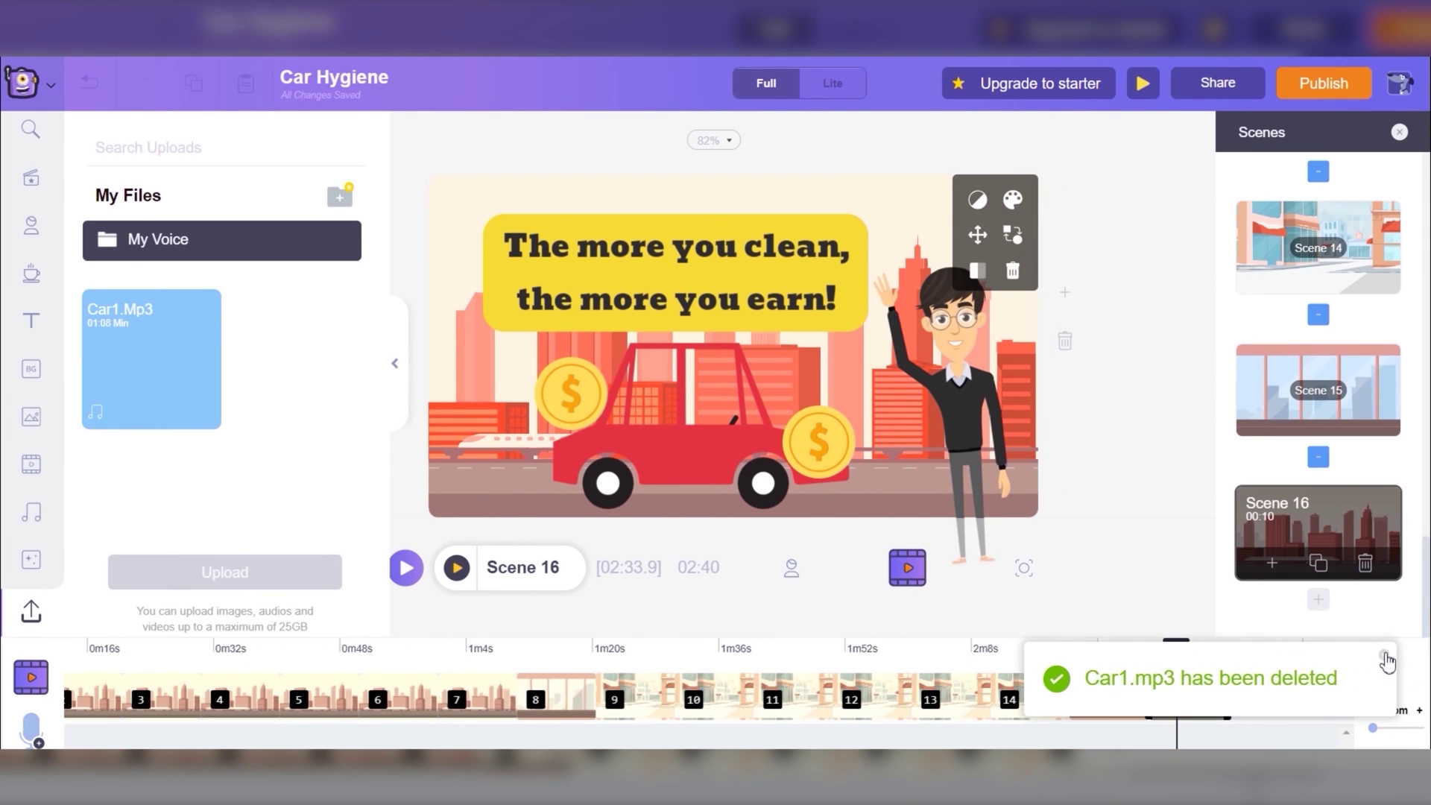
Step: Place Car1.mp3 on the timeline as the music track and preview the video
left_click(1385, 659)
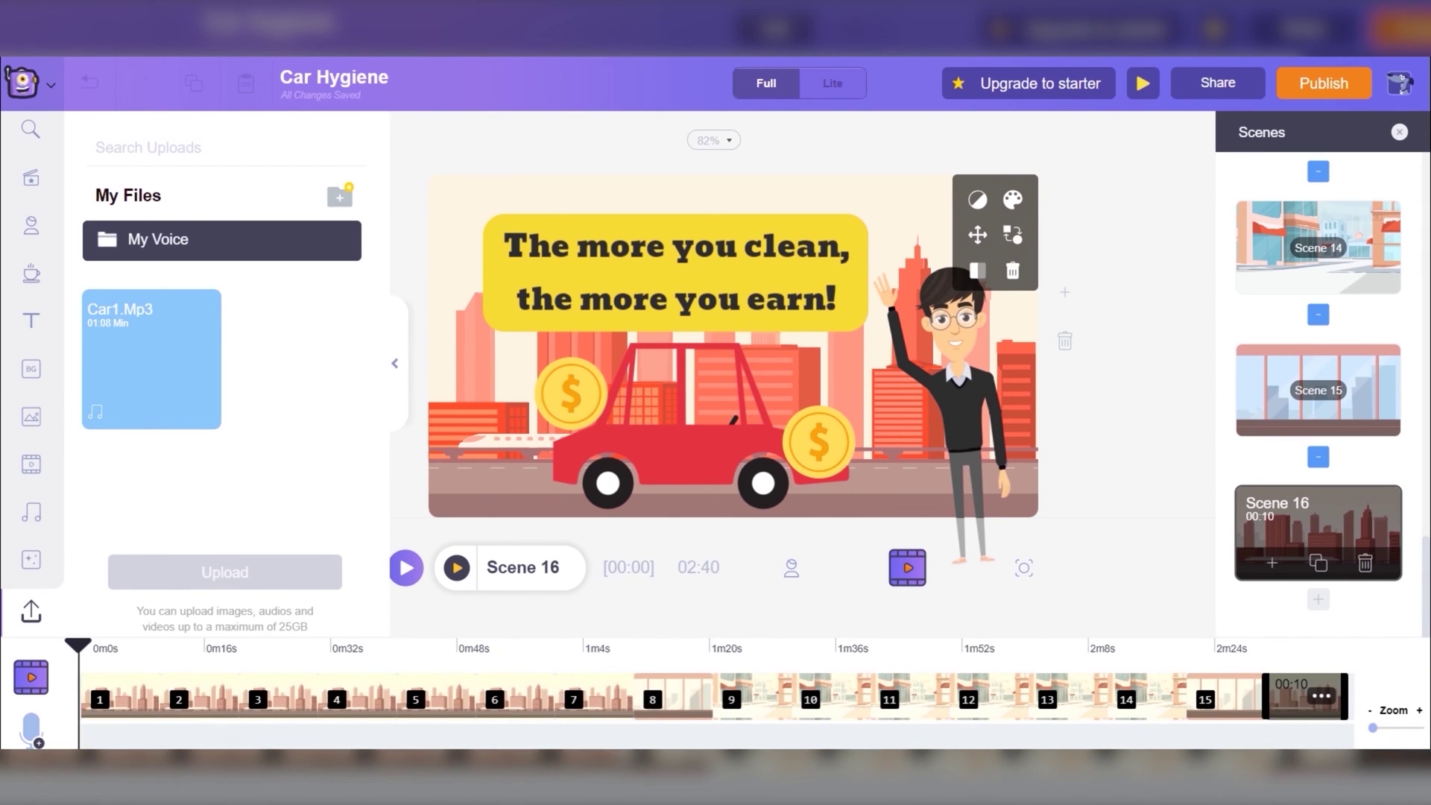
left_click_drag(106, 415, 133, 743)
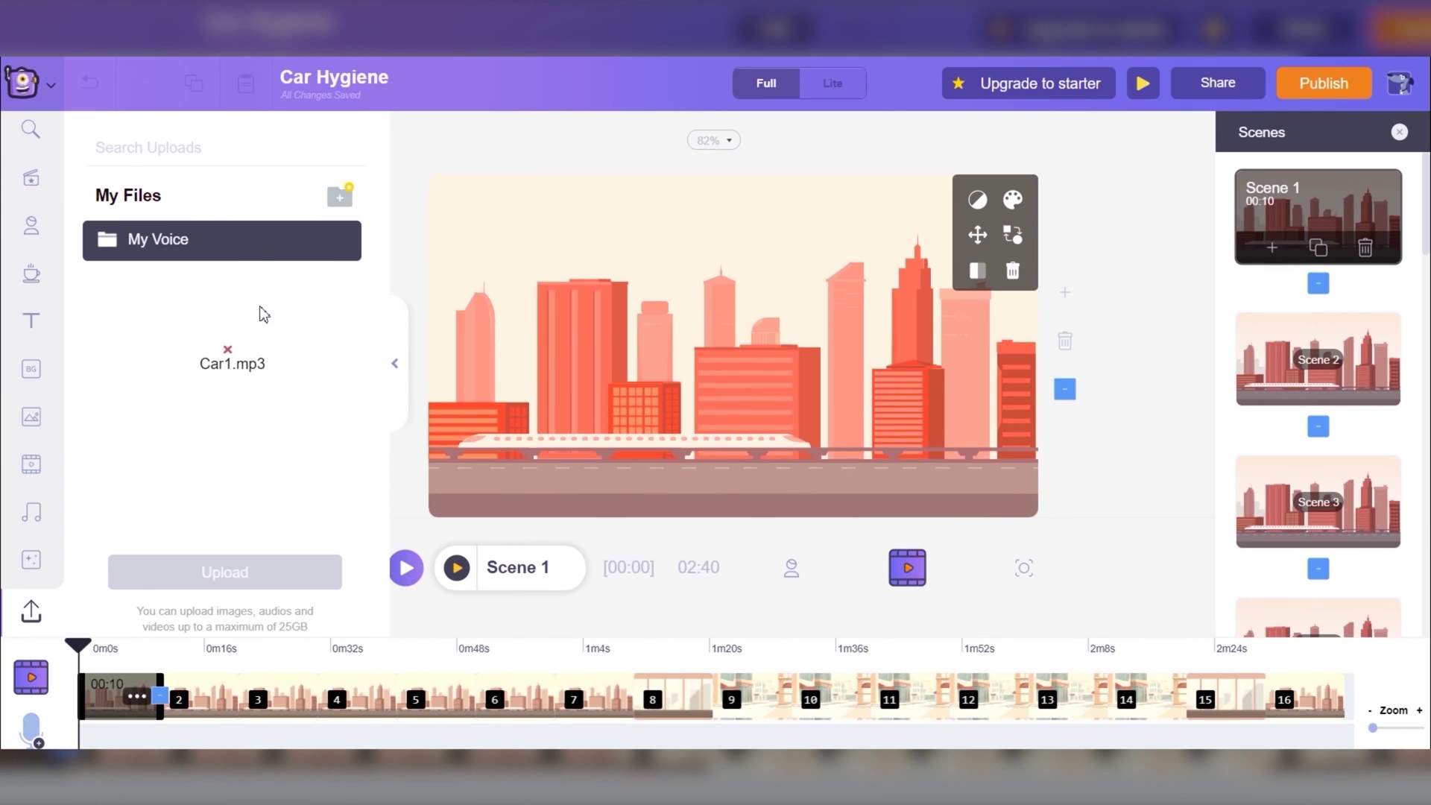
left_click(142, 402)
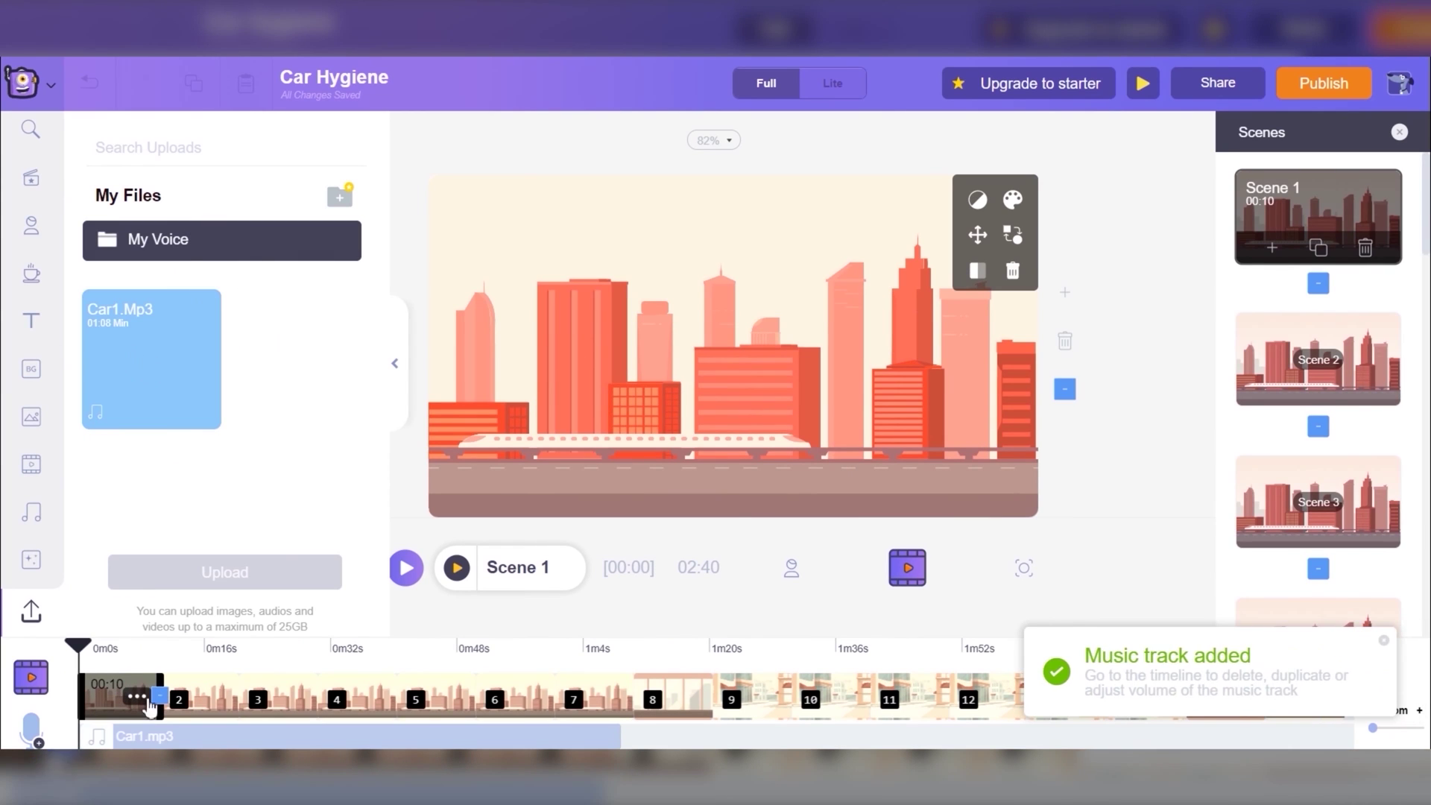
left_click(409, 571)
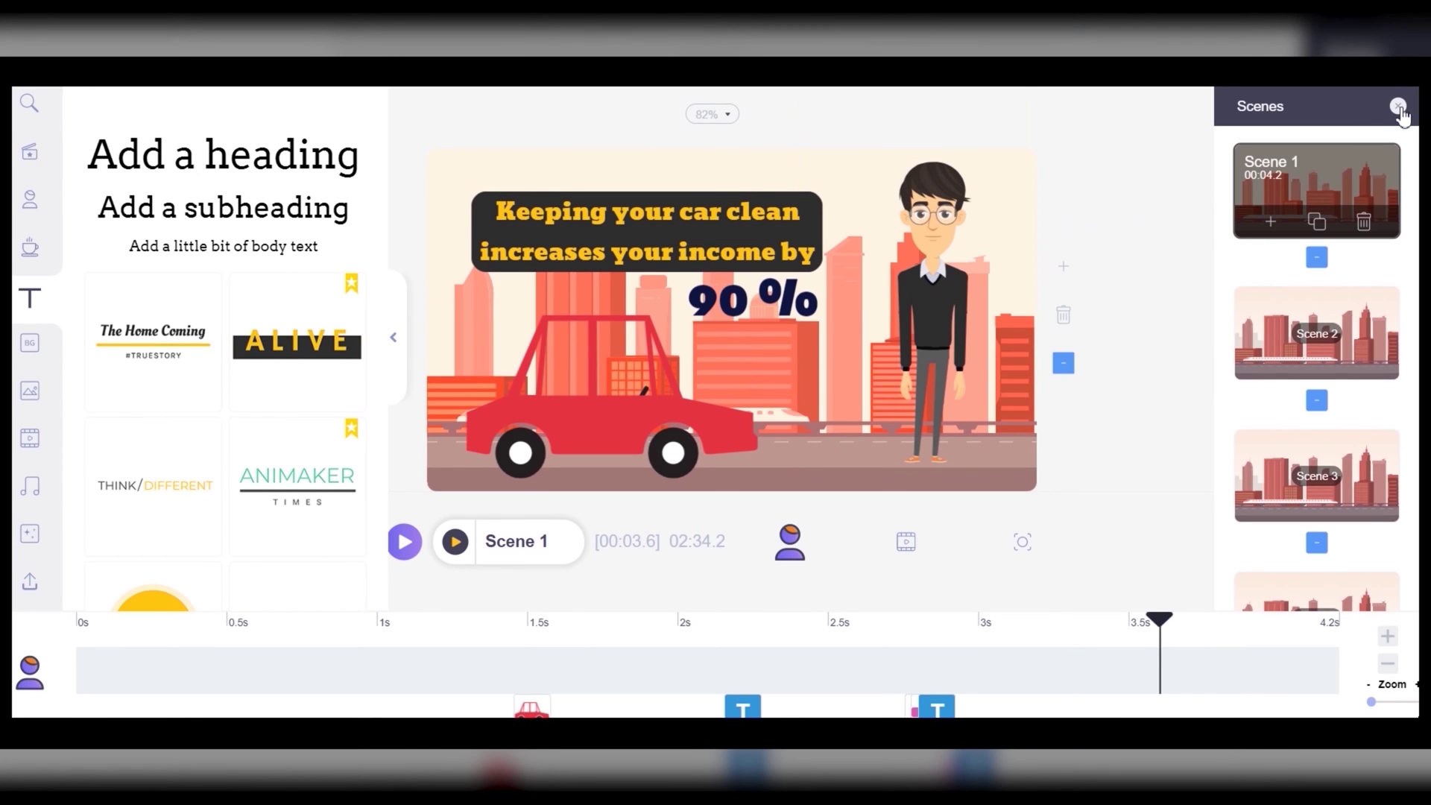
Step: Close the Scenes list, bring up the Music library, and play the full video from Scene 1
left_click(1398, 106)
left_click(29, 108)
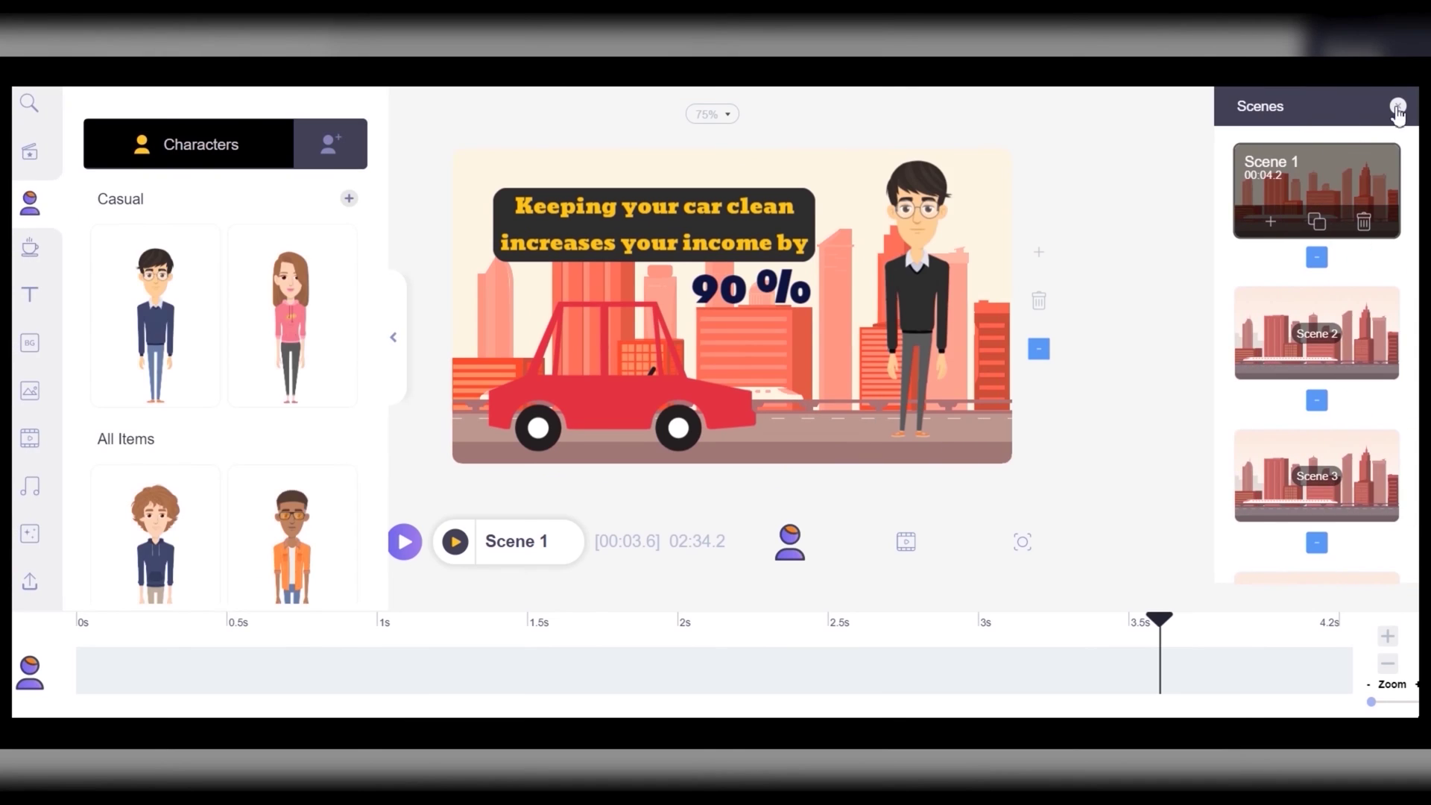
left_click(1398, 117)
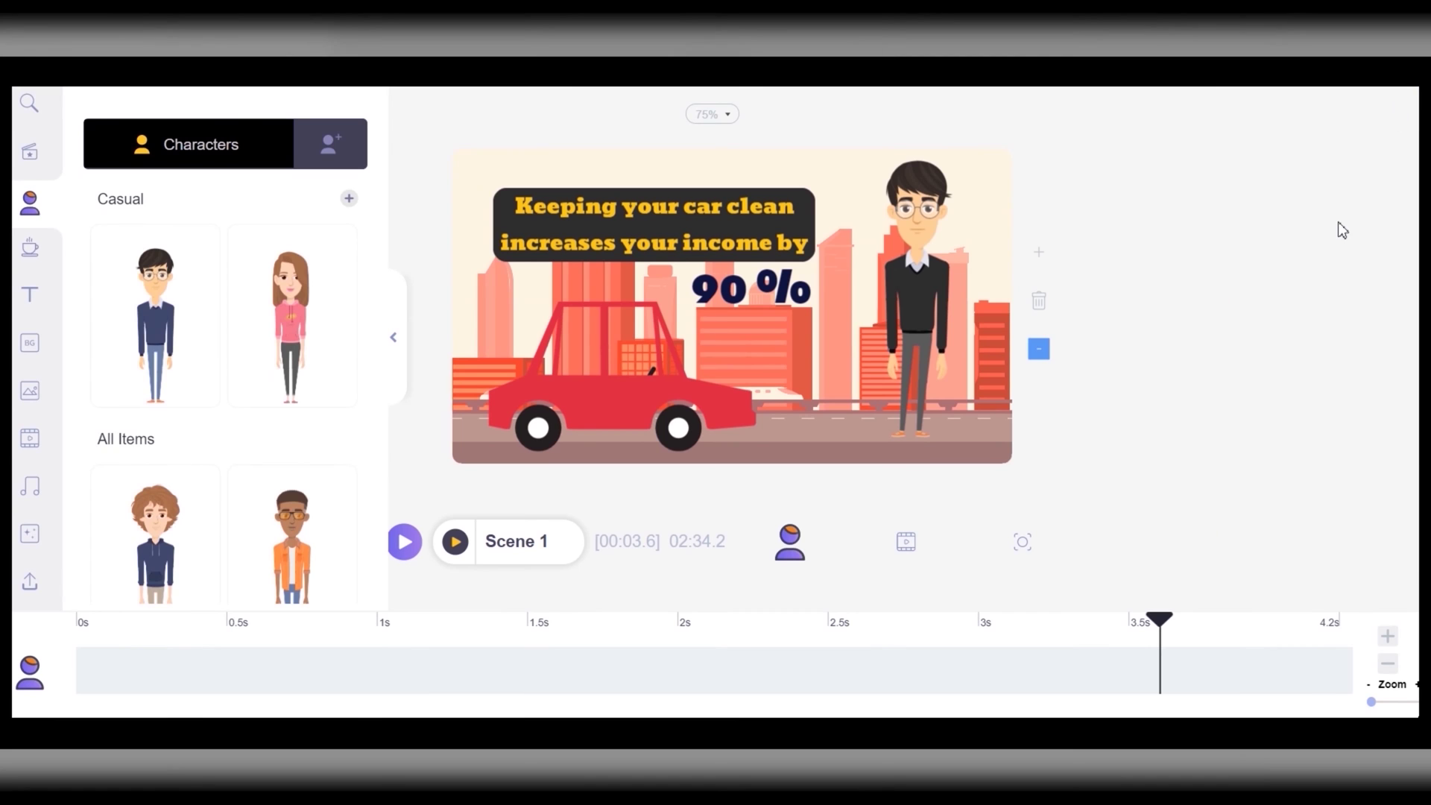
left_click(33, 153)
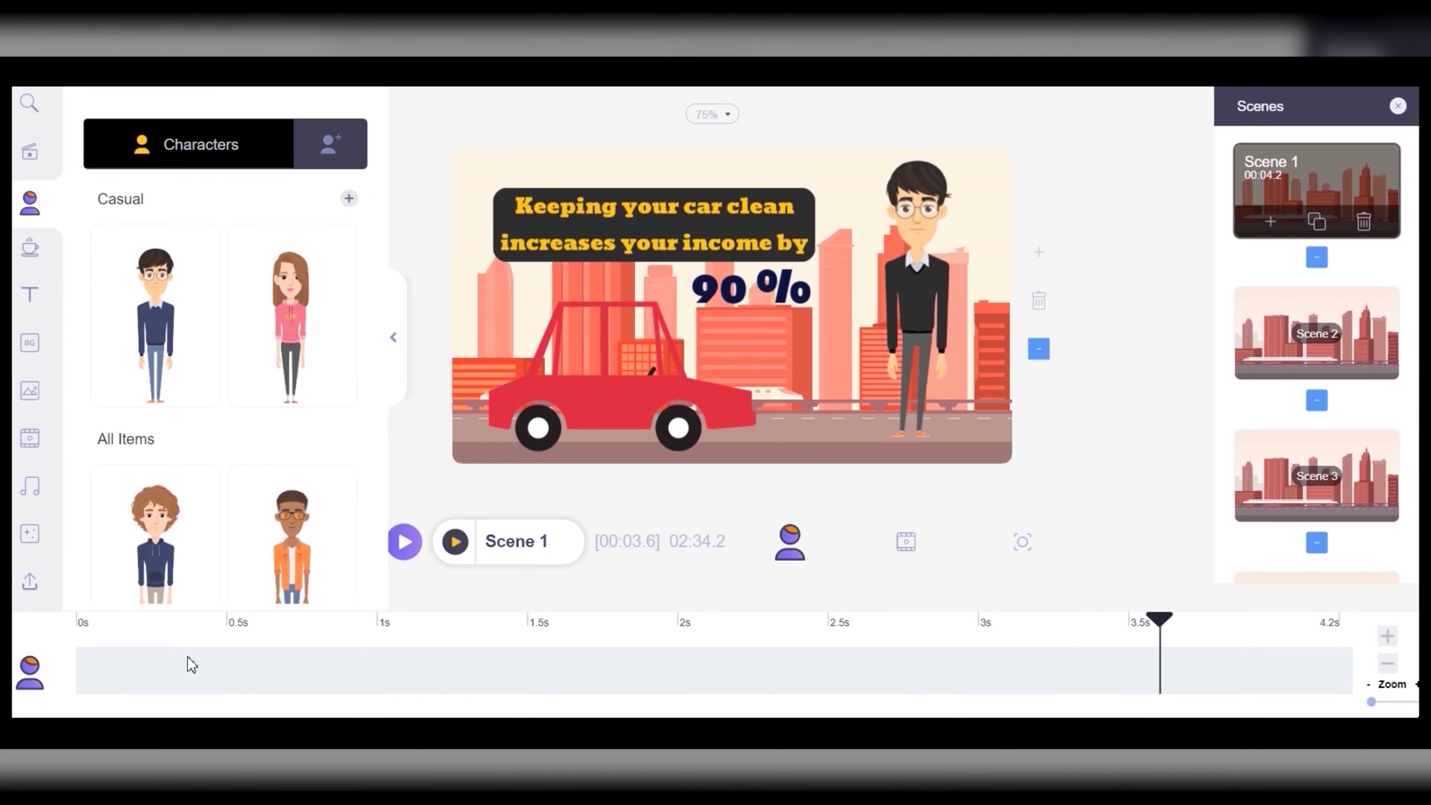
left_click(31, 536)
left_click(30, 486)
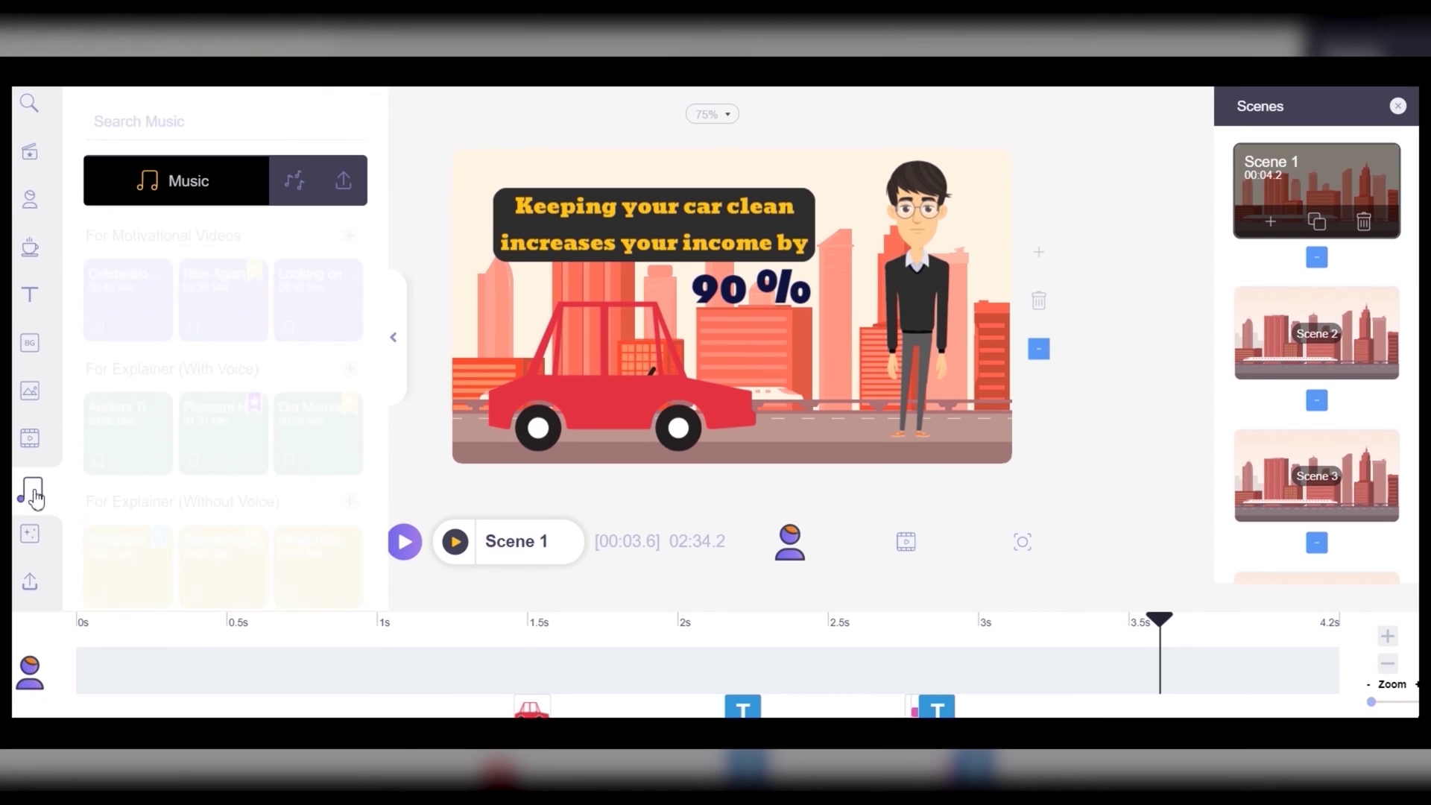
left_click(404, 543)
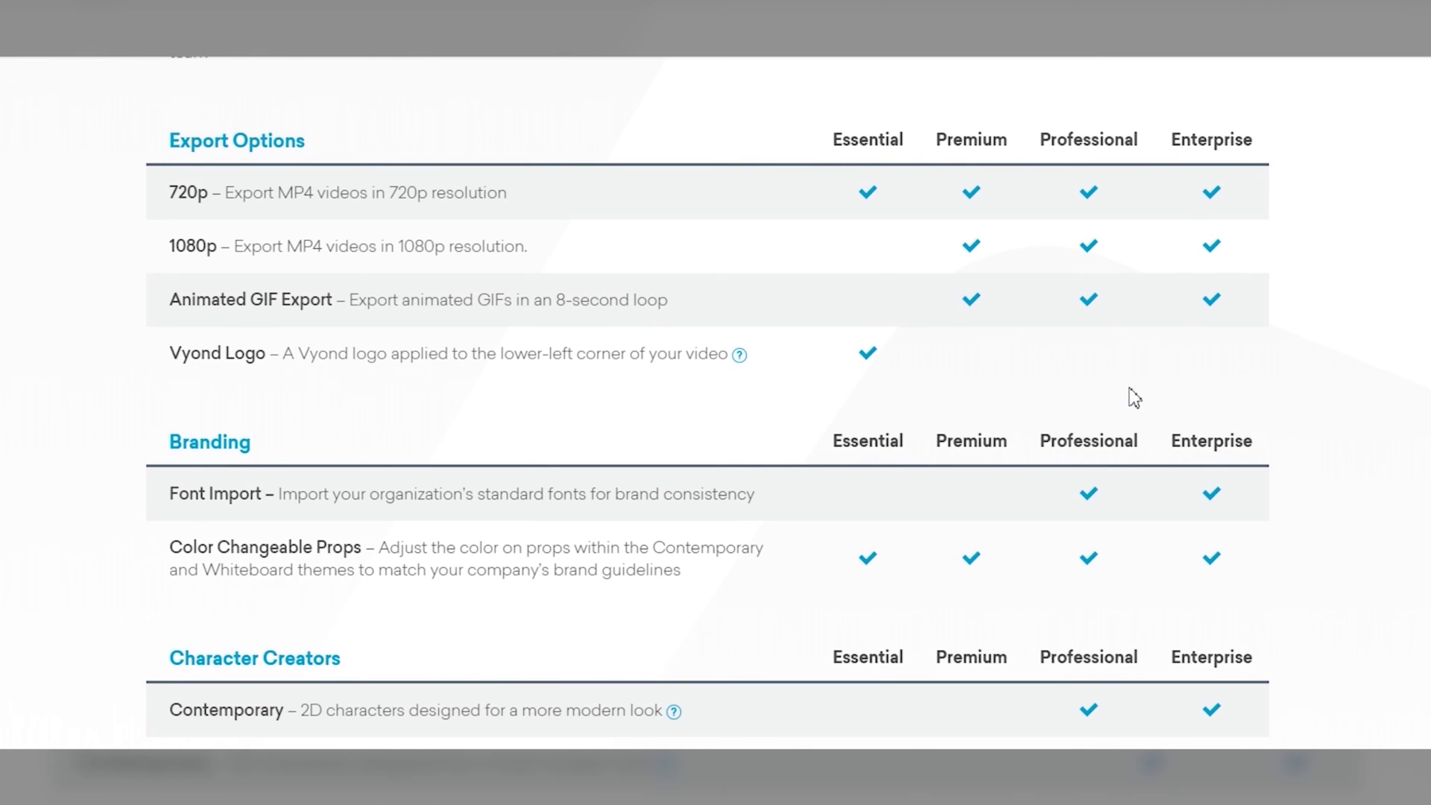
Step: Scroll Vyond's plan comparison table from Export Options down to Training and back up
scroll(1215, 398, "down", 10)
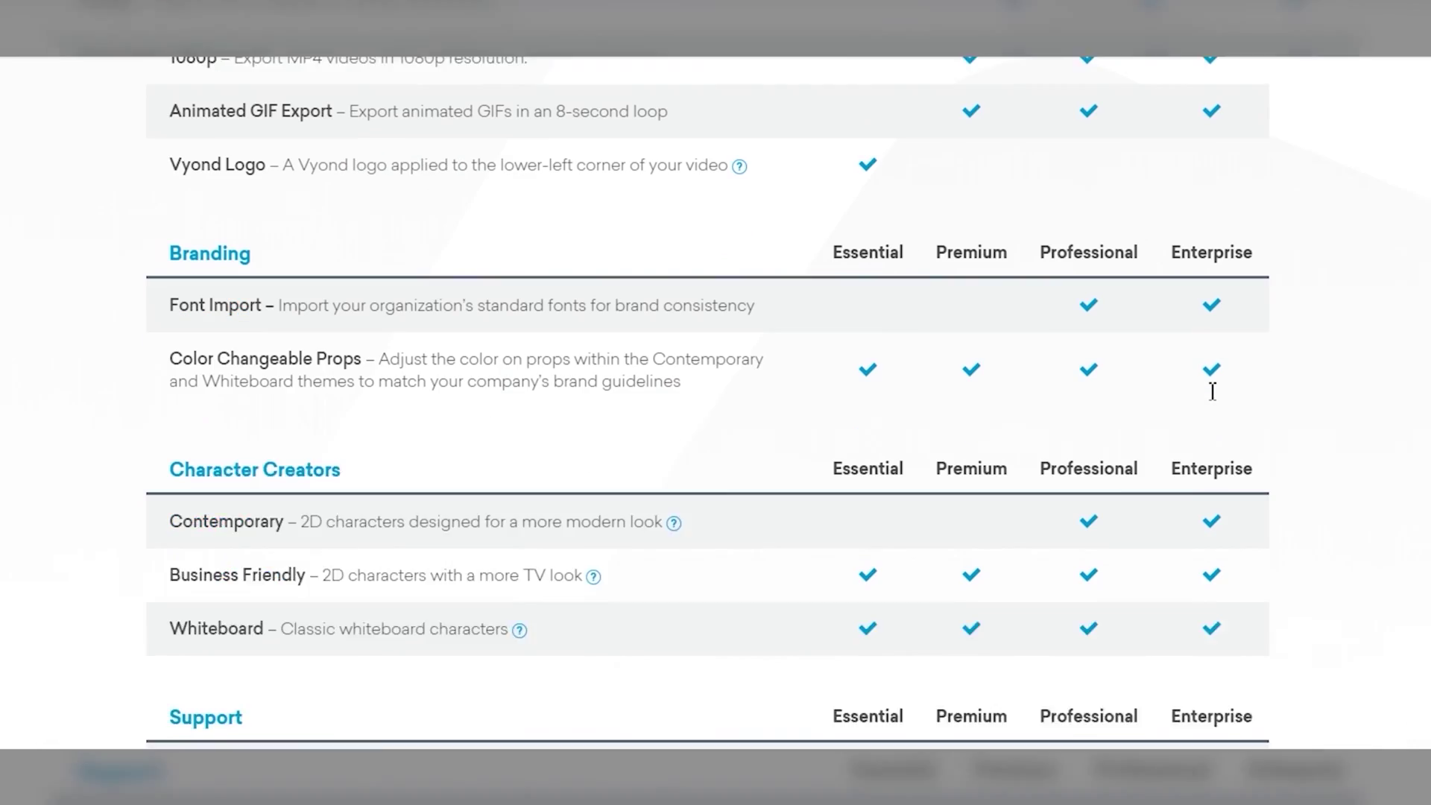
scroll(1215, 399, "down", 7)
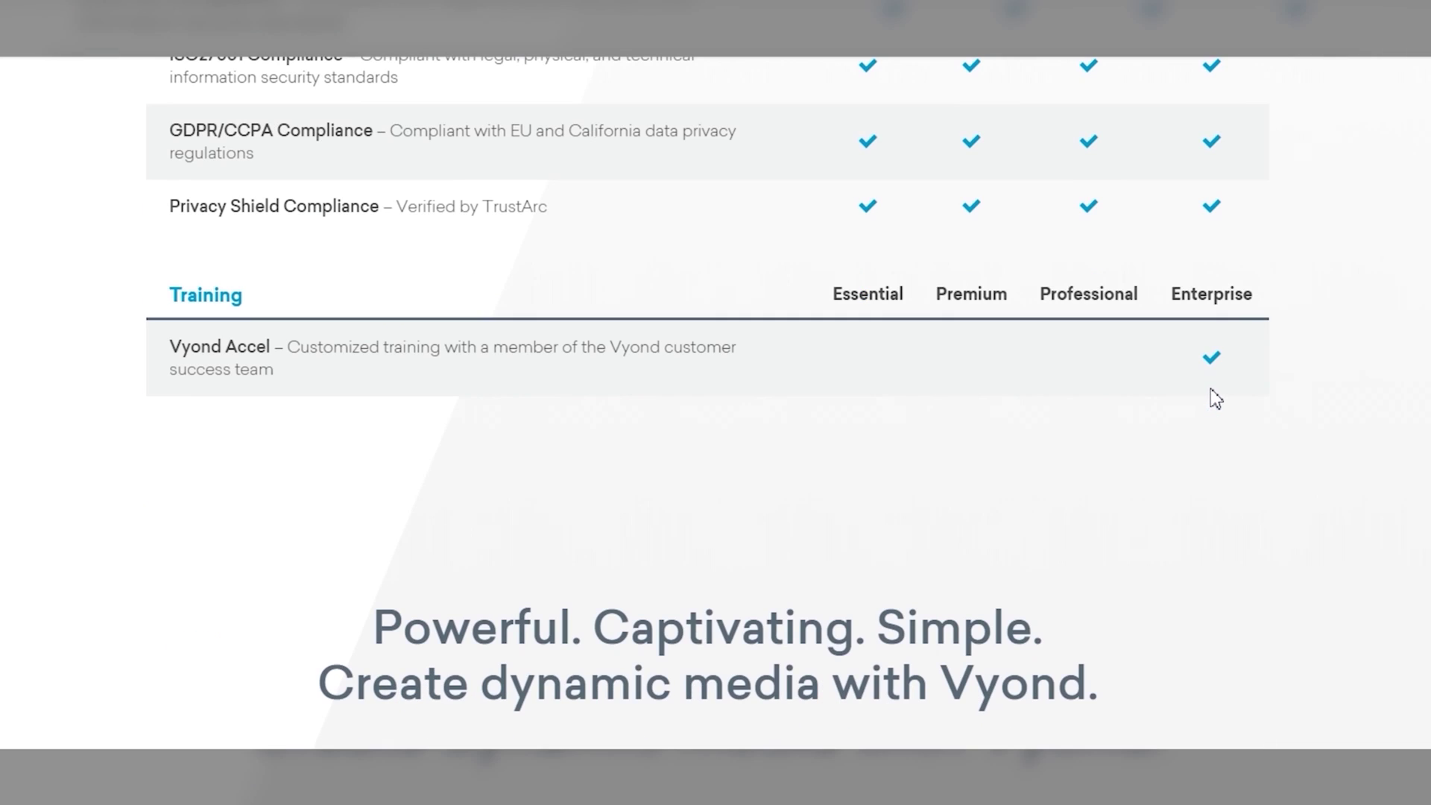
scroll(1215, 397, "up", 20)
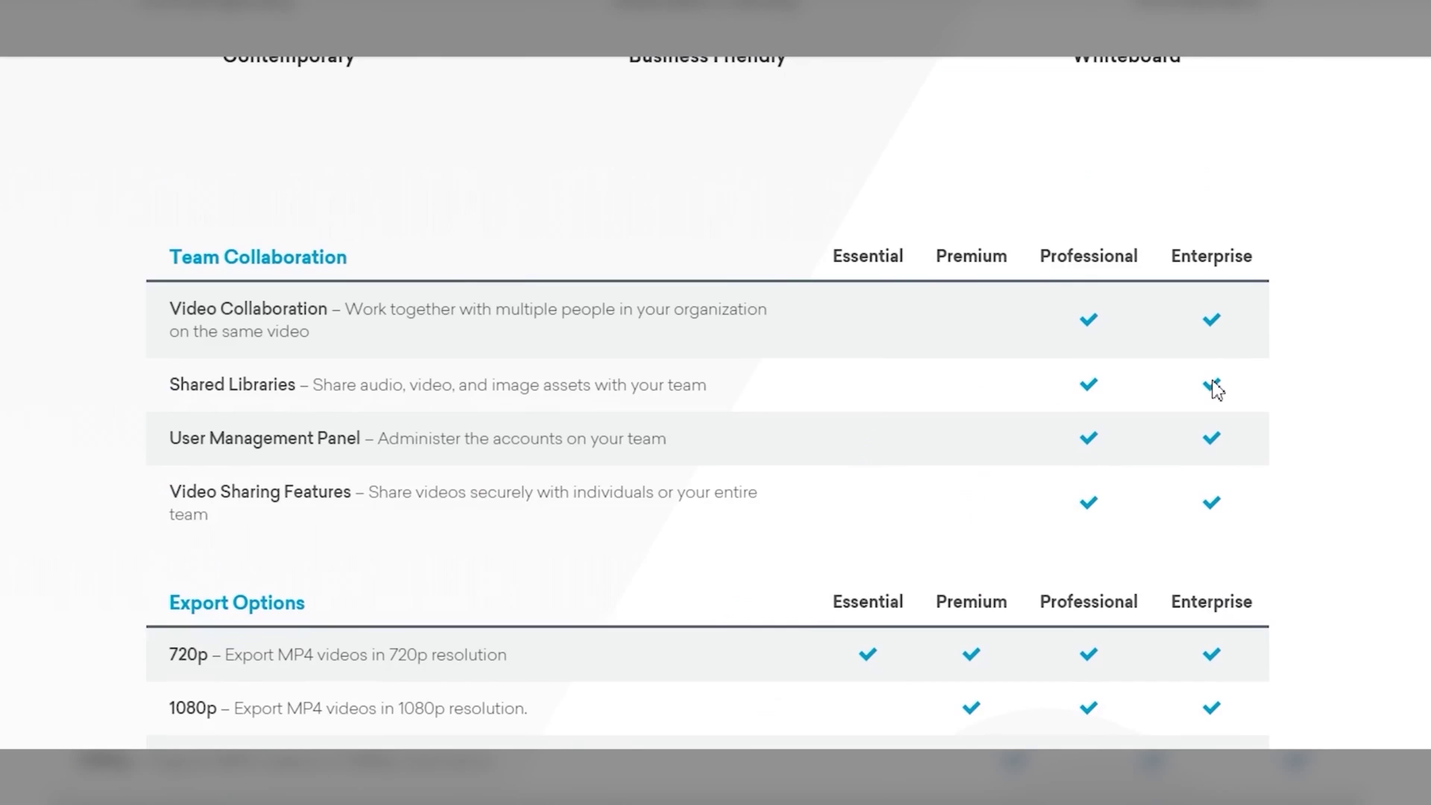
scroll(1215, 389, "up", 12)
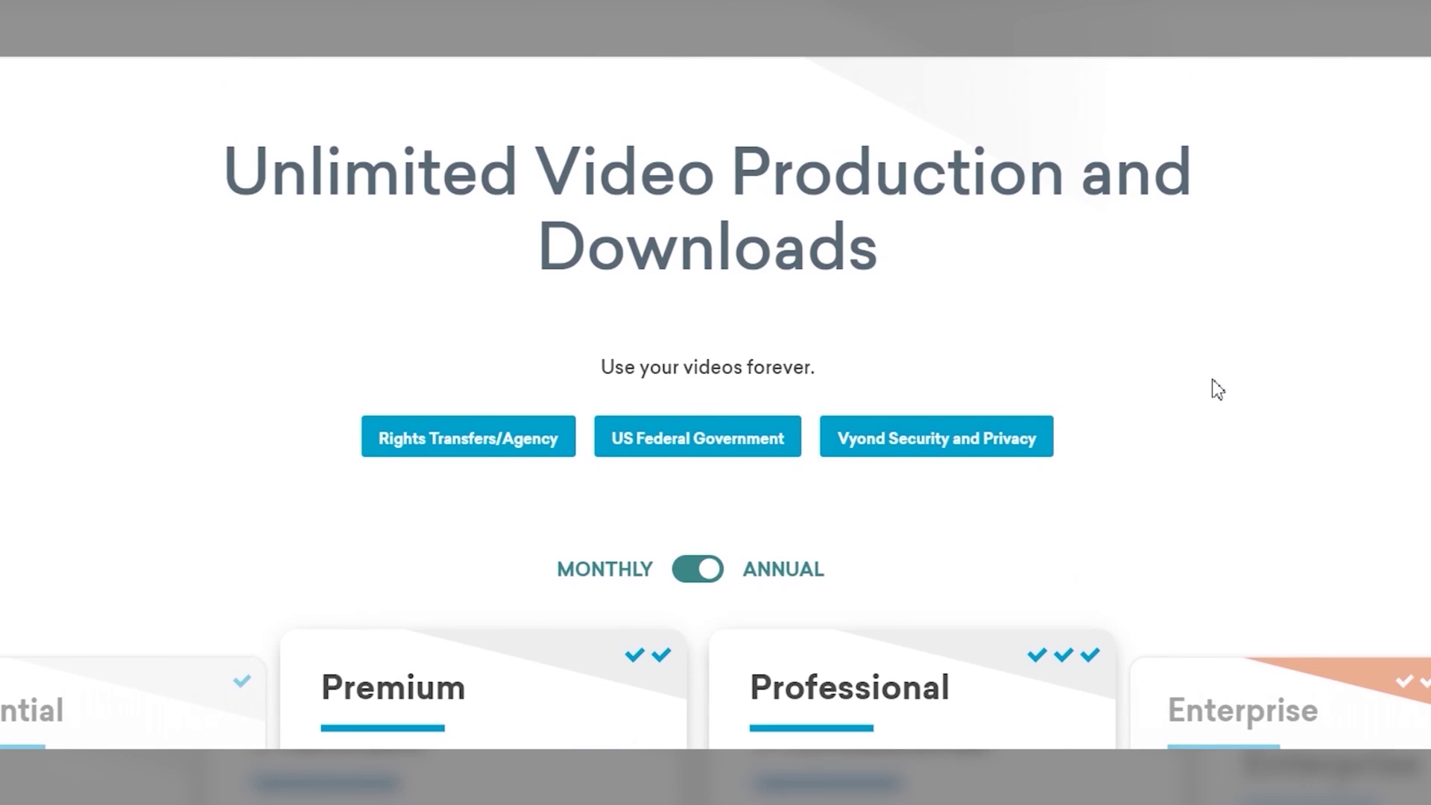
scroll(1217, 389, "down", 6)
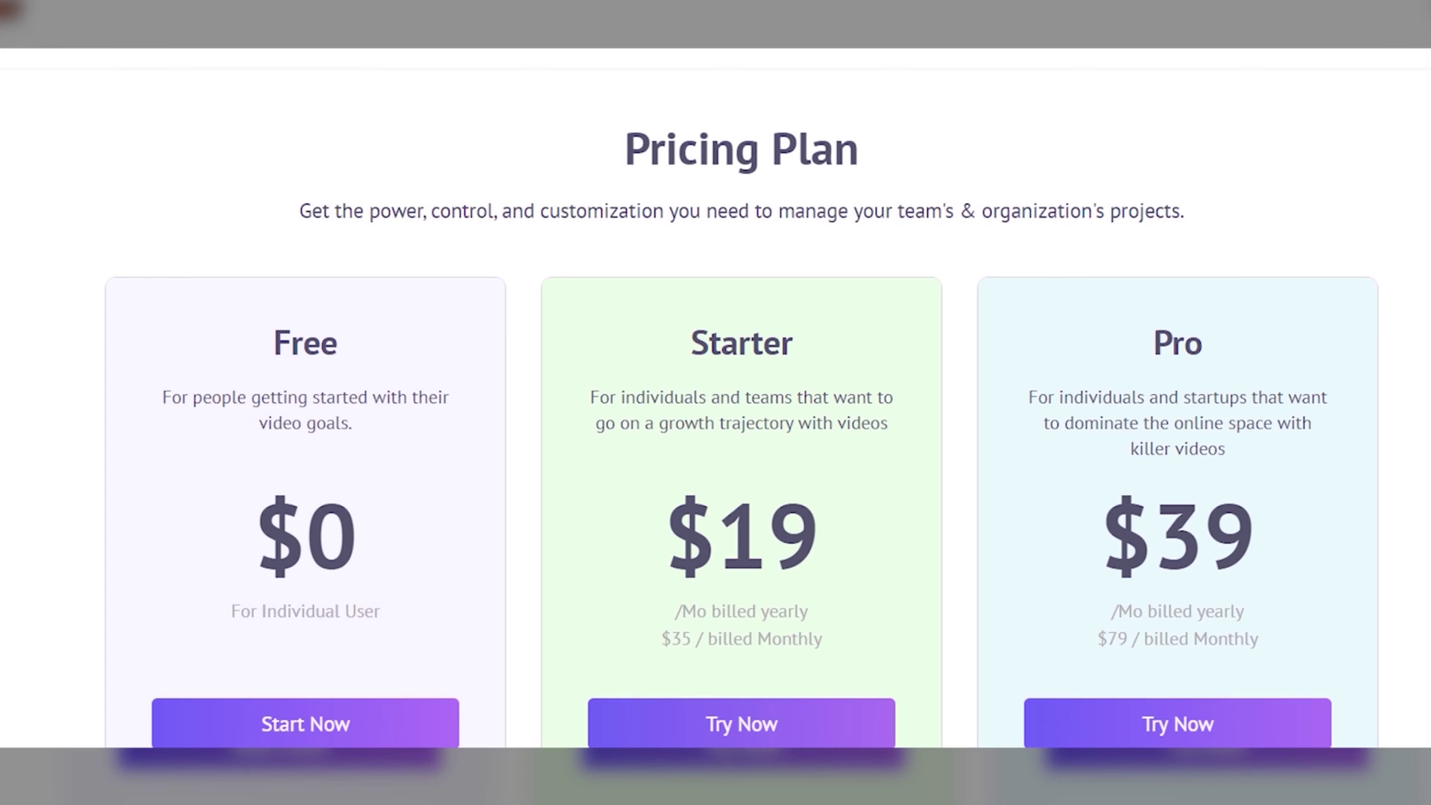
Step: Scroll past Animaker's plan cards to the Prime Features table, including TTS limits of 20–200 conversions
scroll(1332, 443, "down", 3)
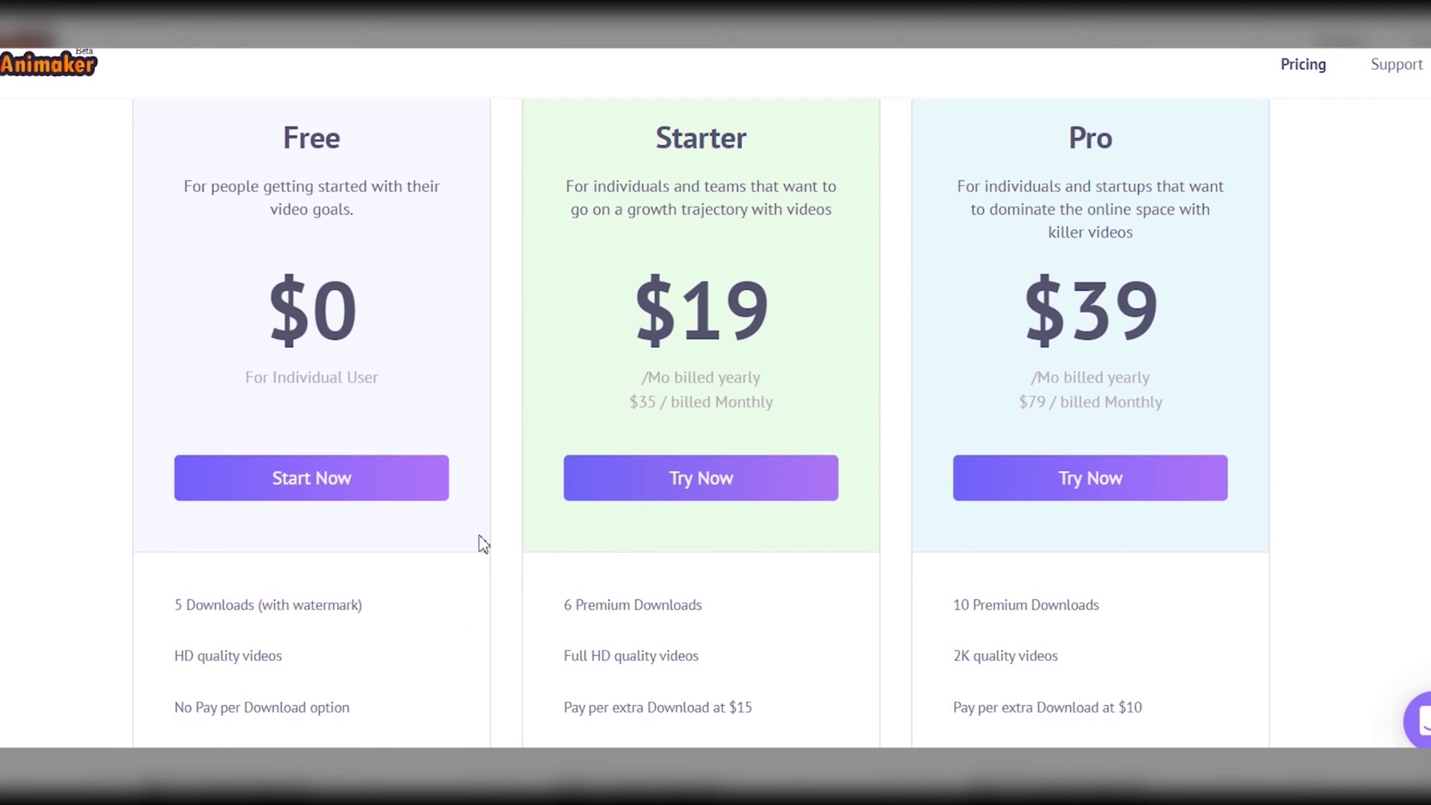
scroll(552, 623, "down", 5)
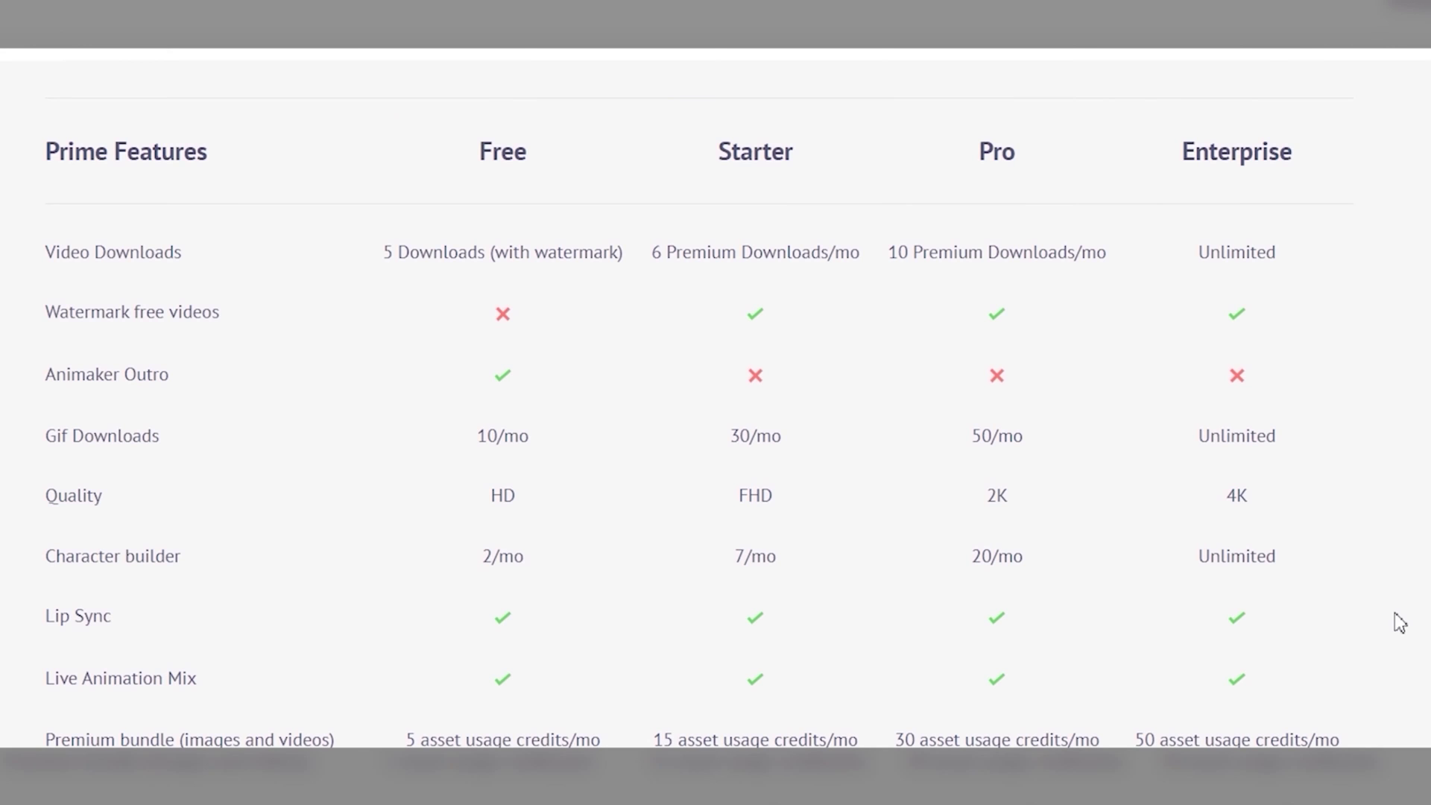
scroll(1400, 623, "down", 10)
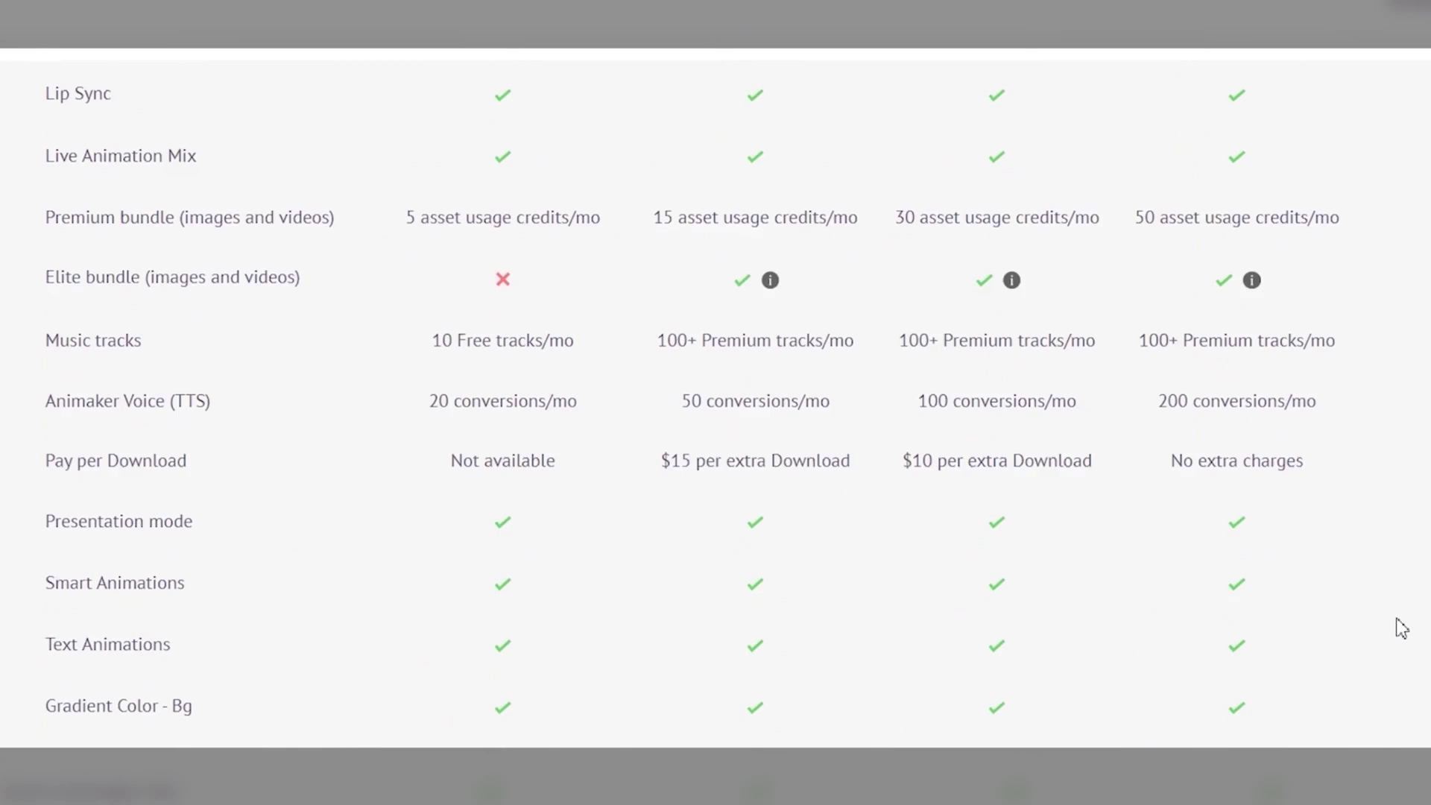